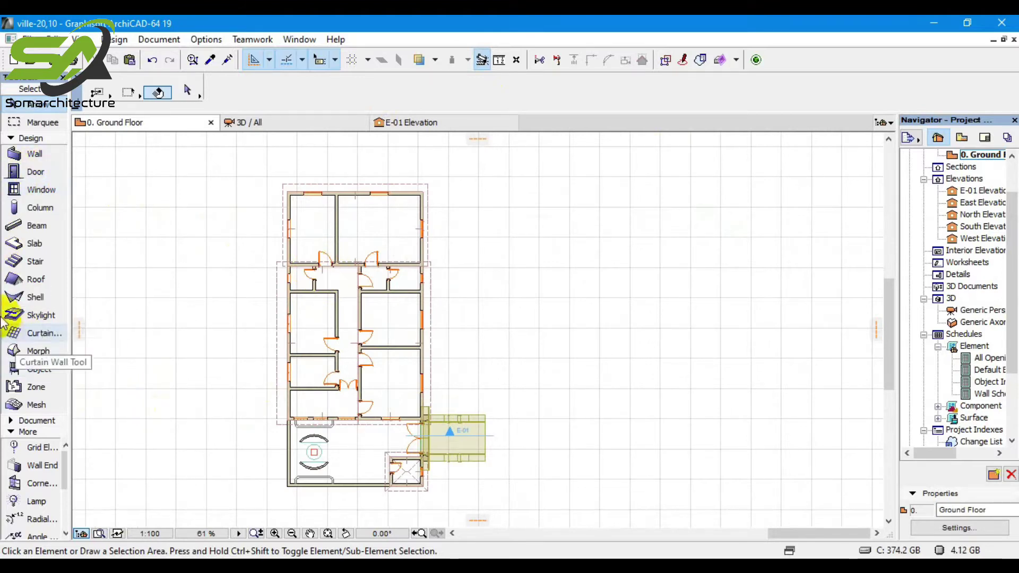
Open the Object tool's default settings and browse the library to Fences and Railings 19 under 1.4 Building Structures 19.
click(39, 370)
double_click(37, 368)
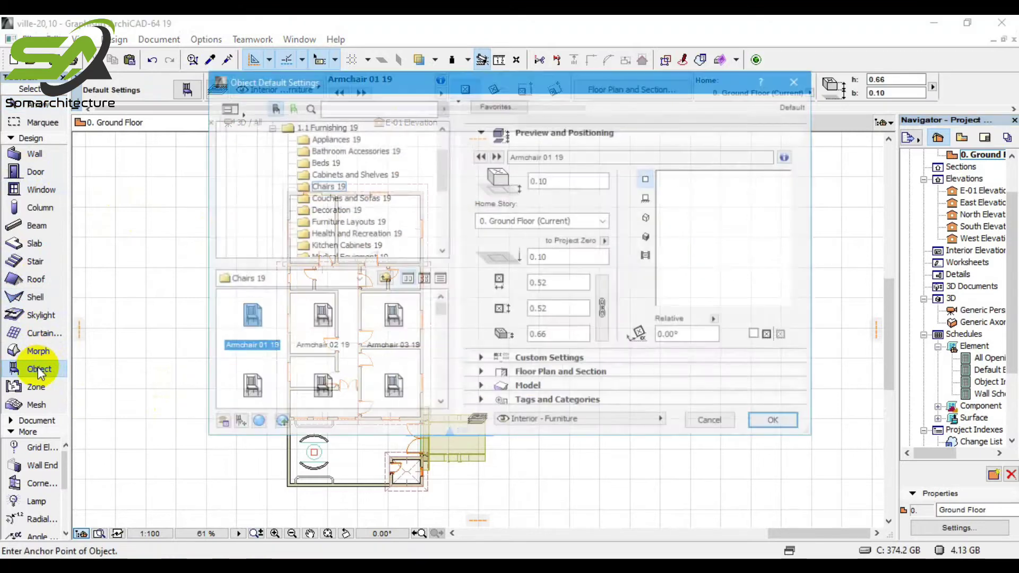
scroll(320, 188, down, 3)
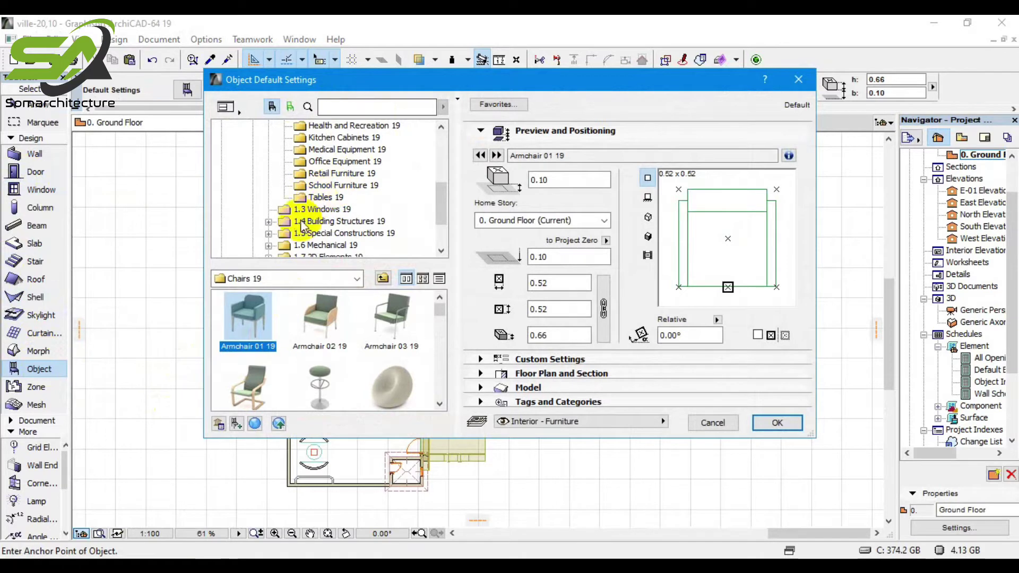
click(269, 221)
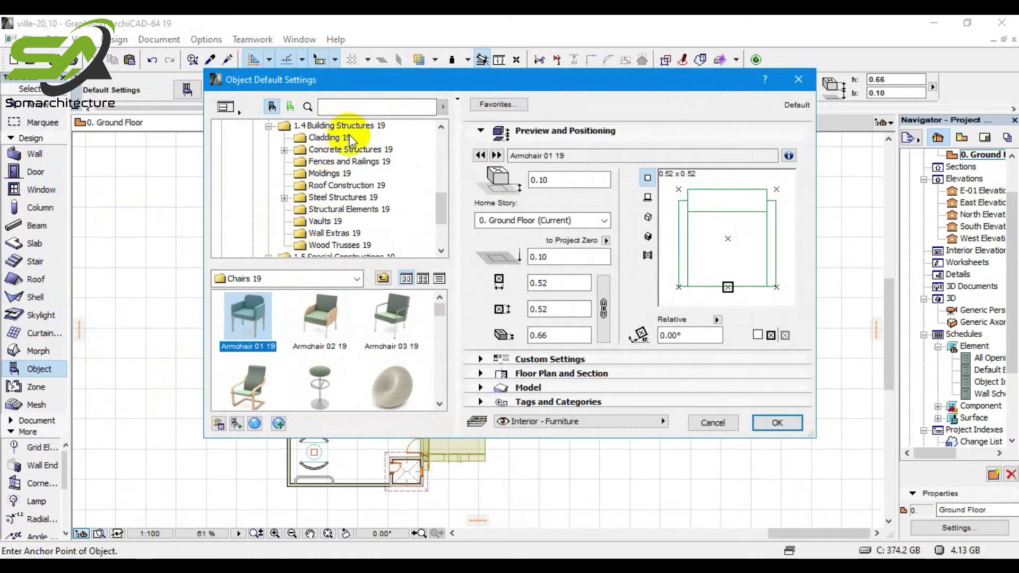
click(364, 162)
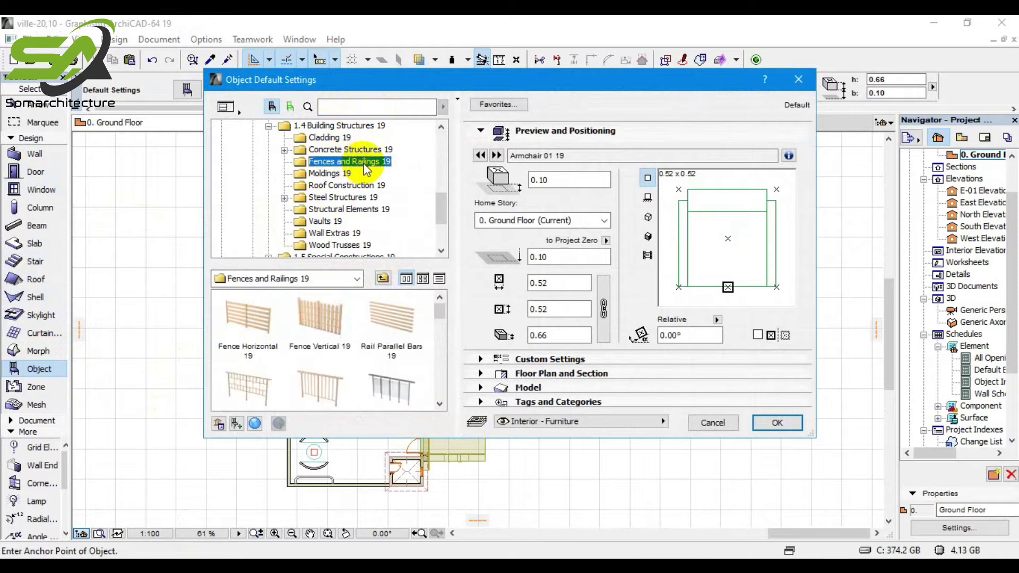
Choose the Rail Wired 02 19 object and set its base elevation to 3.00.
scroll(342, 371, down, 1)
scroll(342, 370, down, 5)
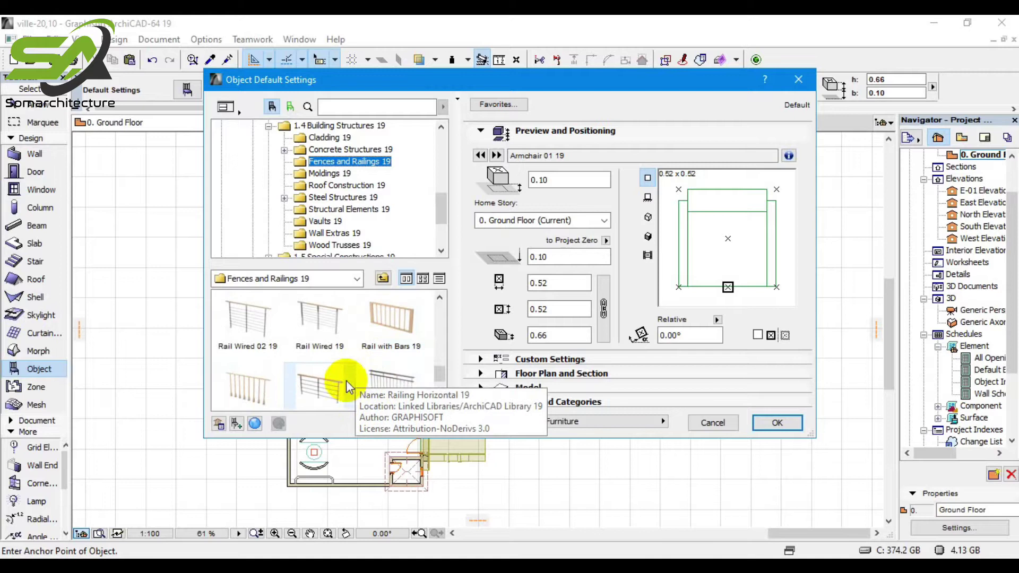
scroll(333, 394, down, 2)
scroll(333, 395, up, 2)
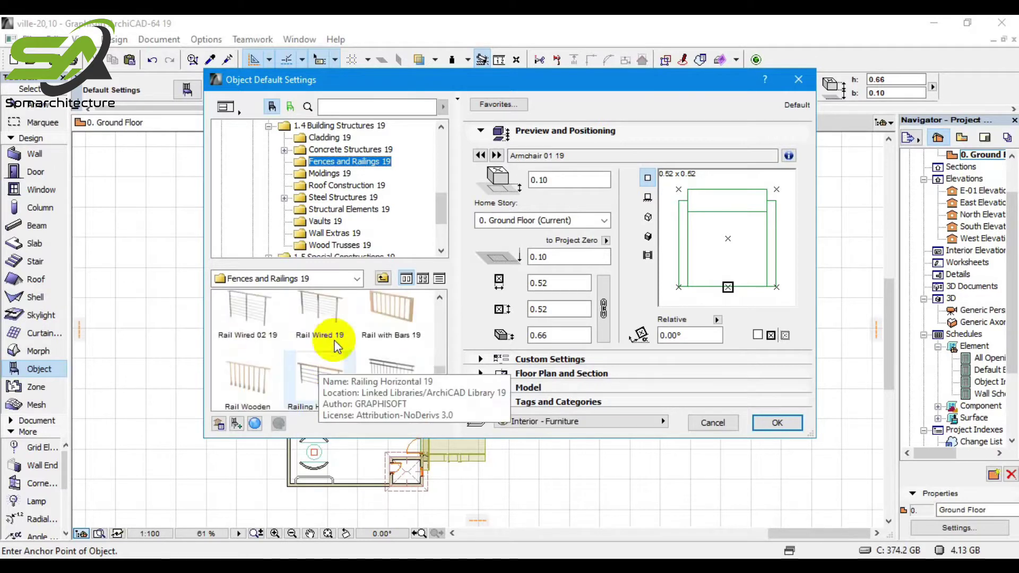
click(261, 328)
click(547, 180)
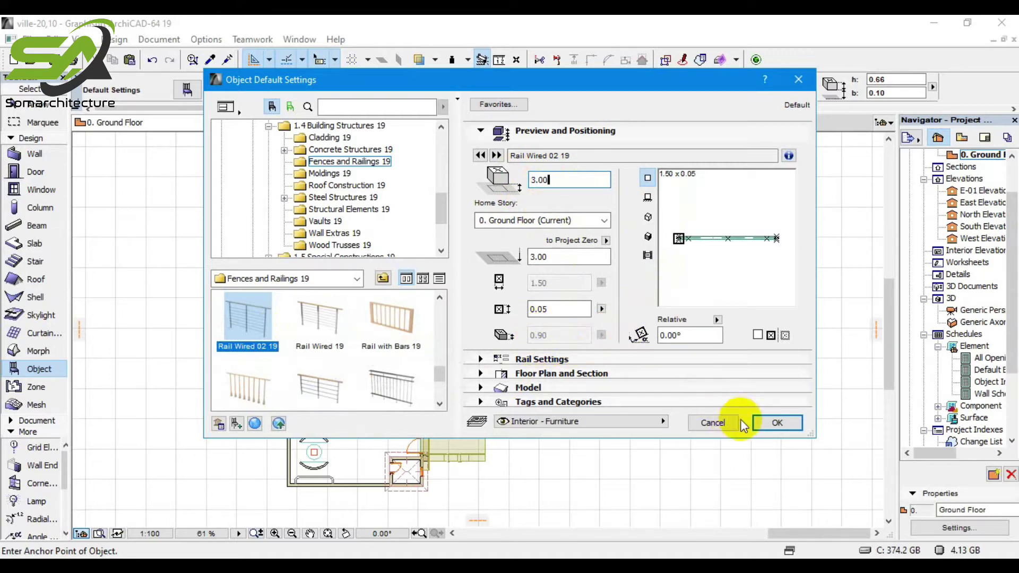
click(778, 422)
Place the railing along the terrace's bottom wall from the lower-left corner and stretch its corner end to a length of about 1.54.
scroll(291, 486, up, 5)
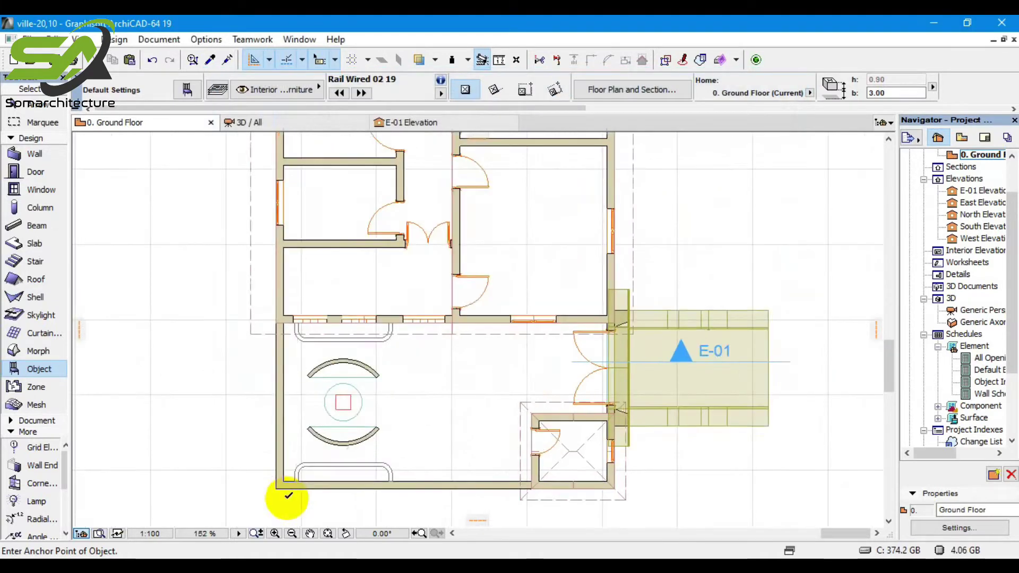
scroll(289, 496, up, 5)
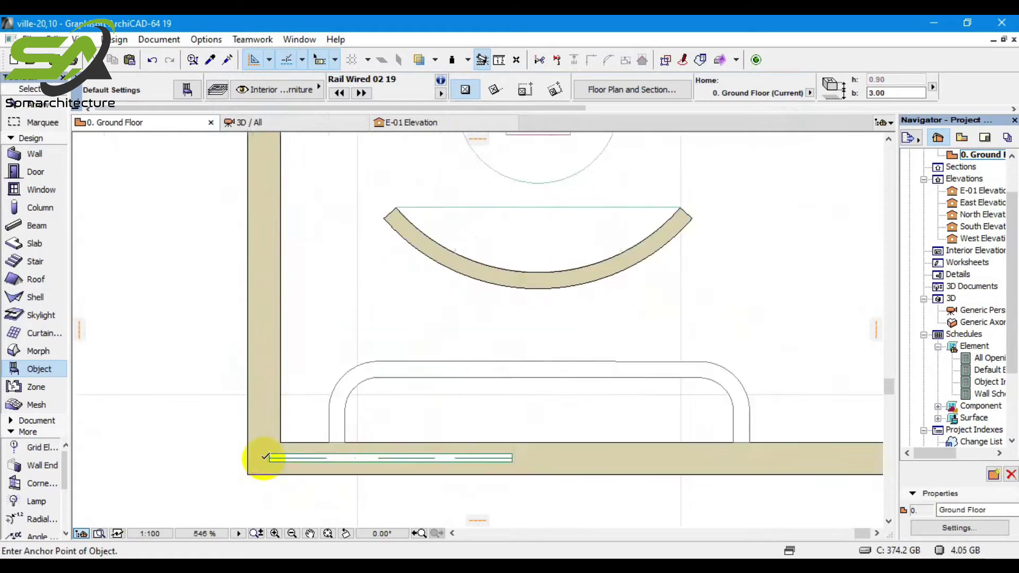
scroll(267, 457, up, 5)
click(277, 459)
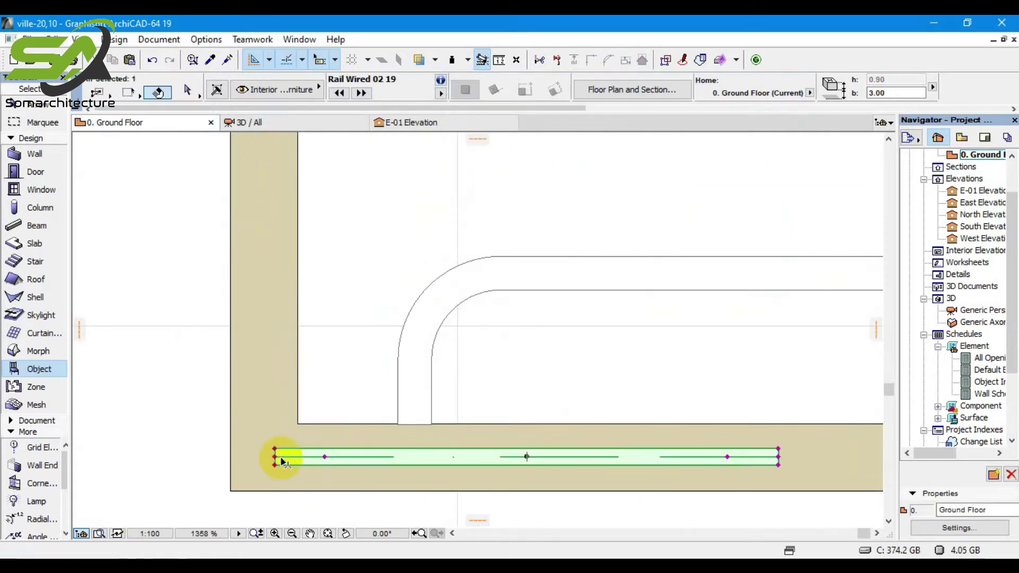
click(276, 458)
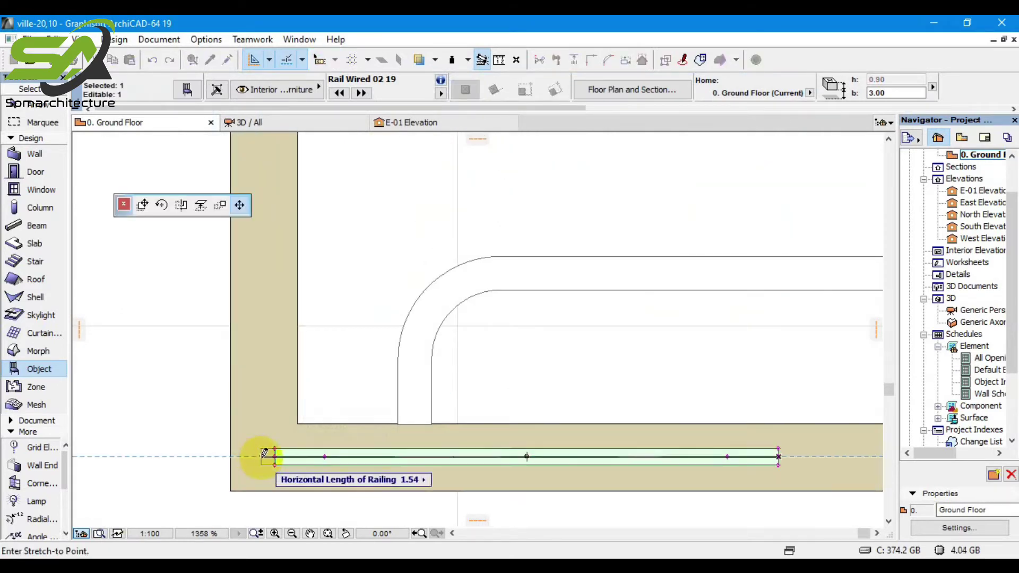
click(262, 457)
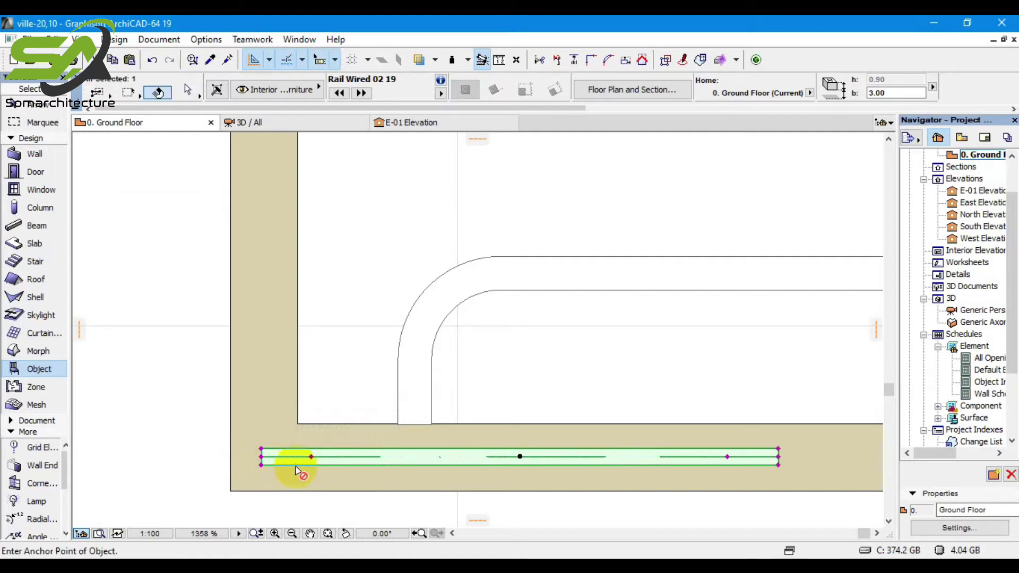
Mirror a copy of the railing about a diagonal axis through the corner so it runs along the terrace's left wall.
key(ctrl+alt+m)
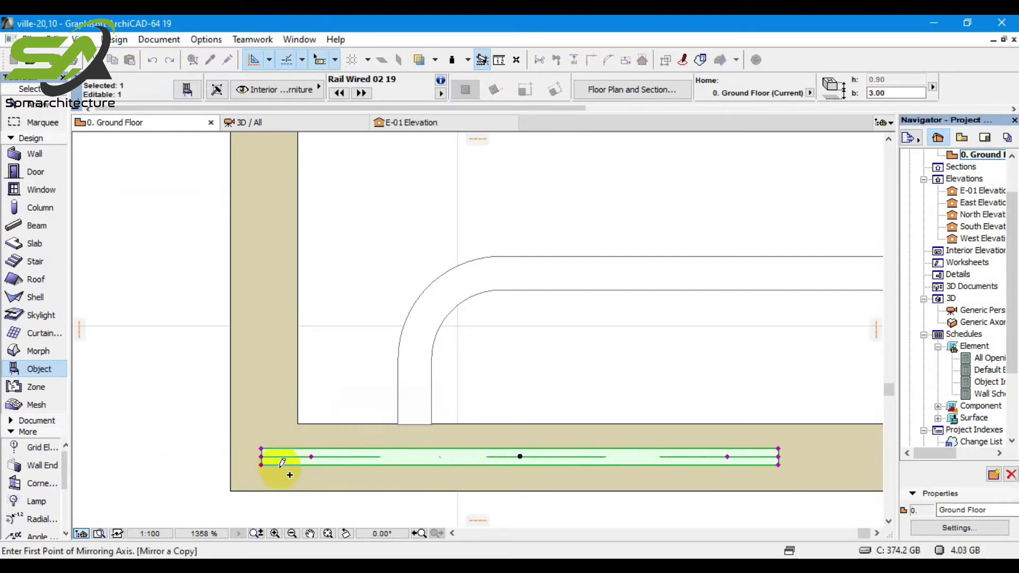
click(262, 457)
click(312, 405)
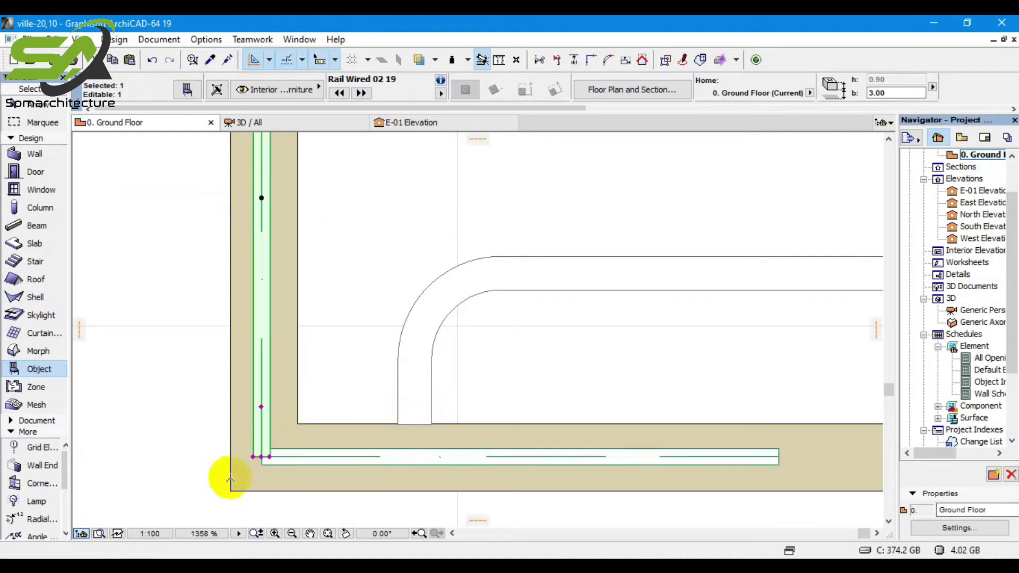
Select both railings and stretch their corner points to form a mitred joint at the terrace's lower-left corner.
scroll(269, 456, up, 5)
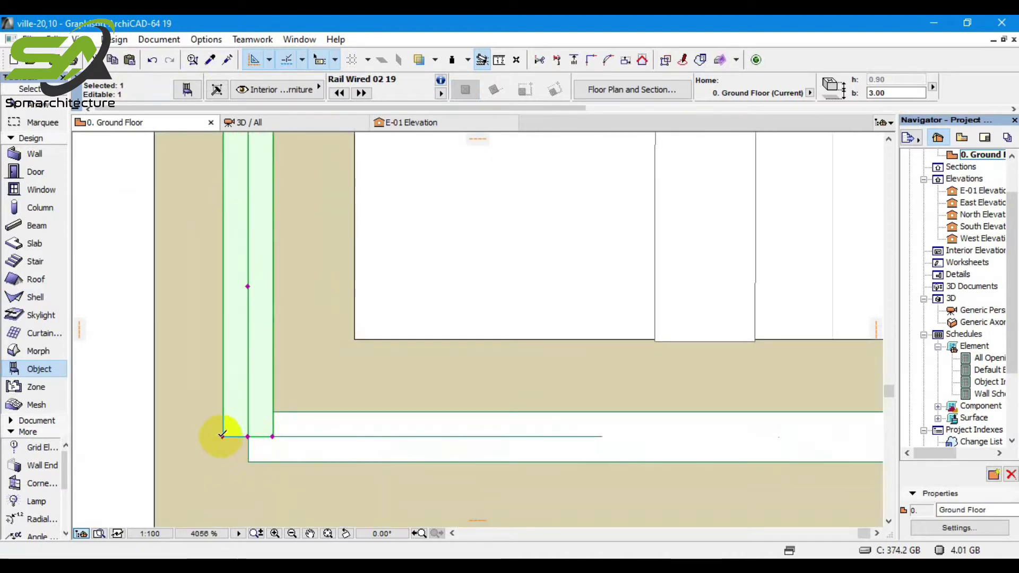
click(222, 436)
click(226, 462)
shift+click(255, 463)
click(248, 461)
click(222, 462)
Move the first post of both the horizontal and the vertical railing close to the mitred corner.
click(398, 437)
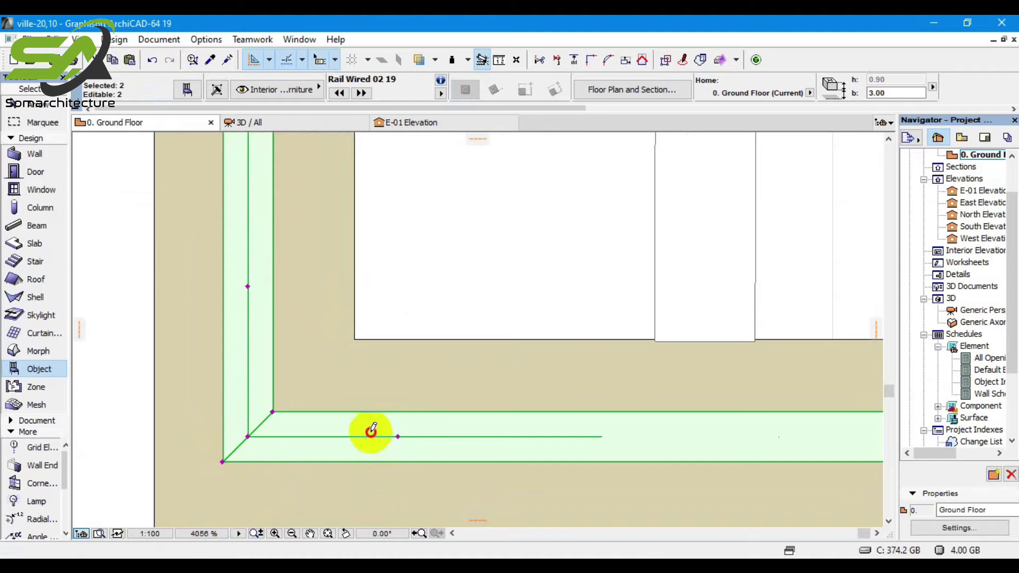
click(269, 415)
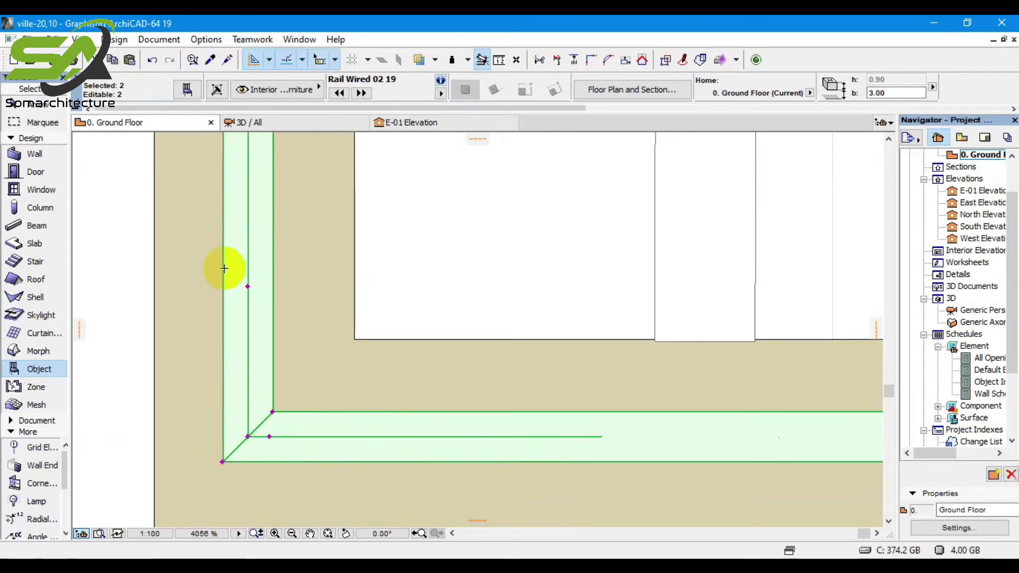
click(248, 289)
click(260, 446)
scroll(177, 435, down, 4)
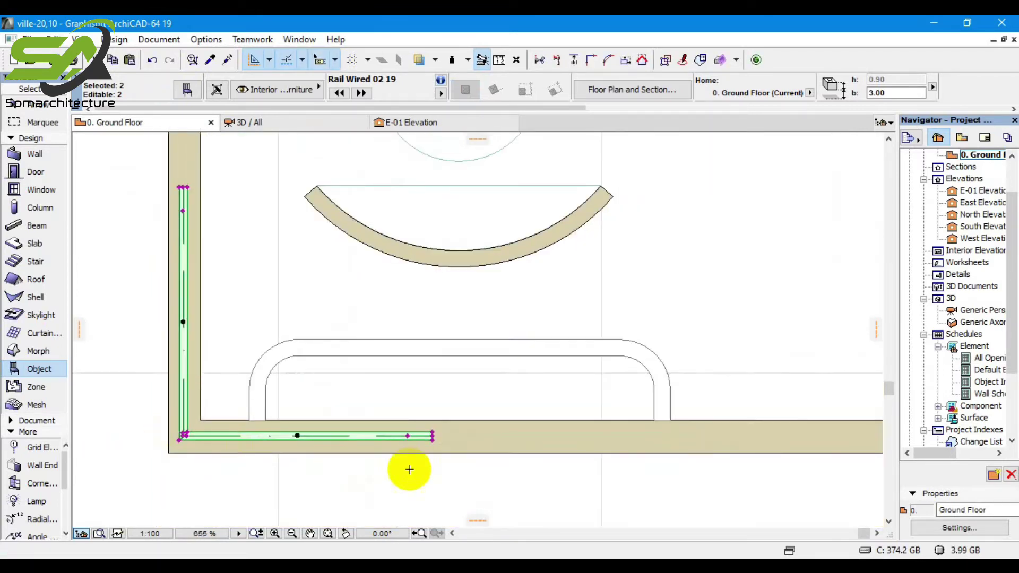
Stretch the horizontal railing to the small room's wall and move its last post to that end.
click(432, 432)
scroll(350, 436, down, 2)
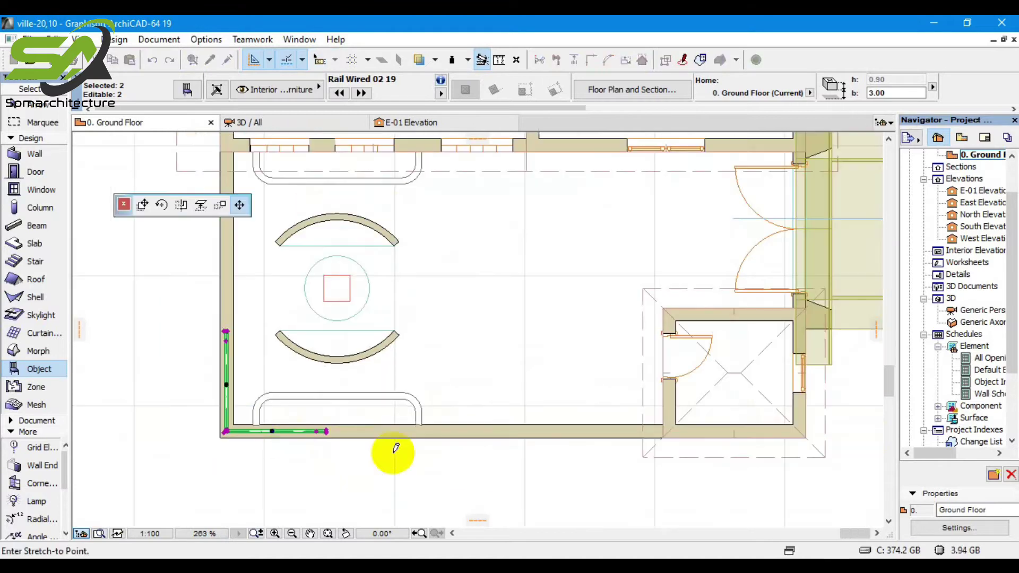
scroll(652, 439, up, 3)
click(655, 440)
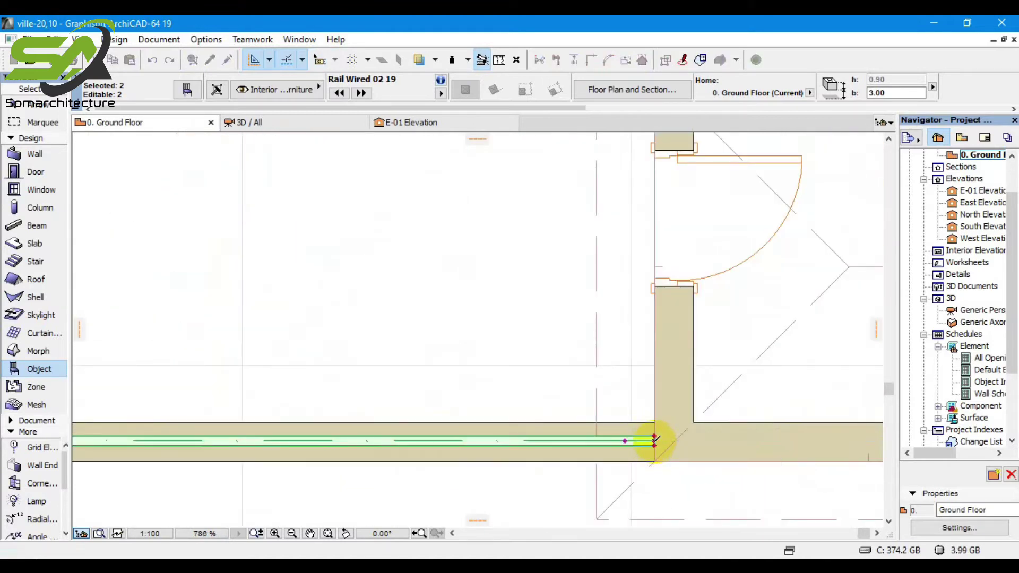
click(653, 441)
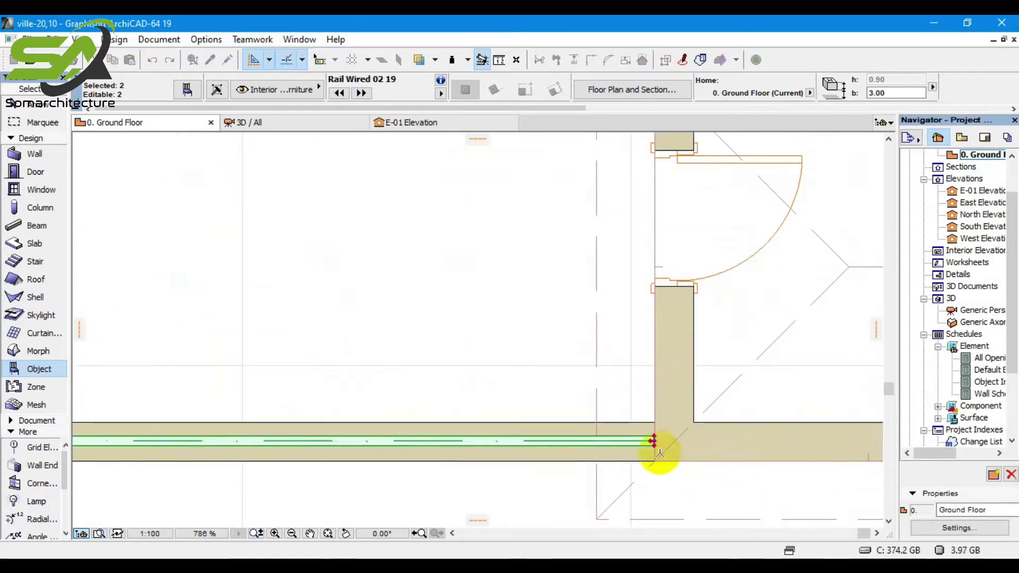
Move the vertical railing's last post to its end and stretch the railing to the house wall, about 4.30 long.
scroll(637, 457, down, 4)
scroll(90, 319, up, 5)
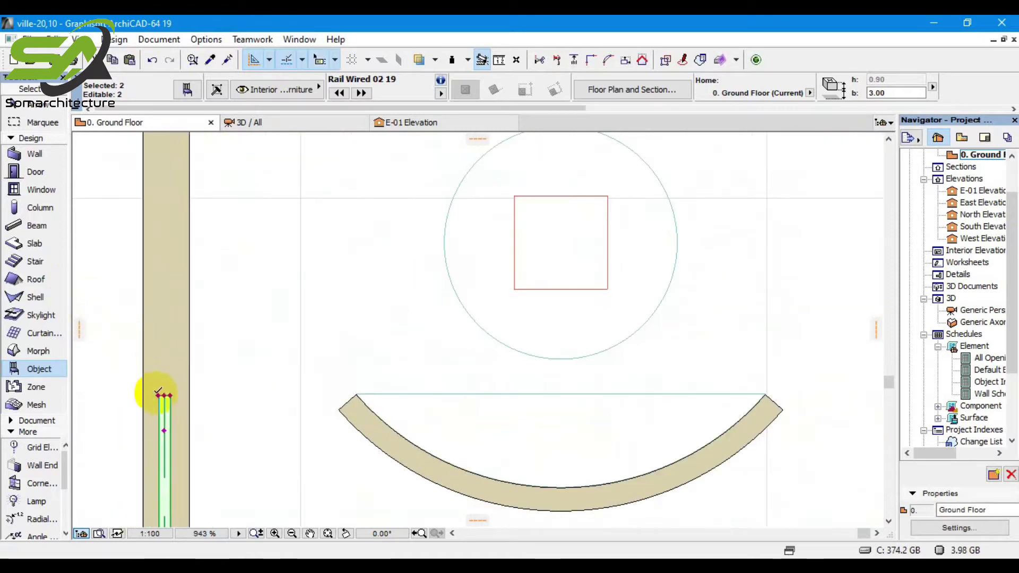
click(165, 429)
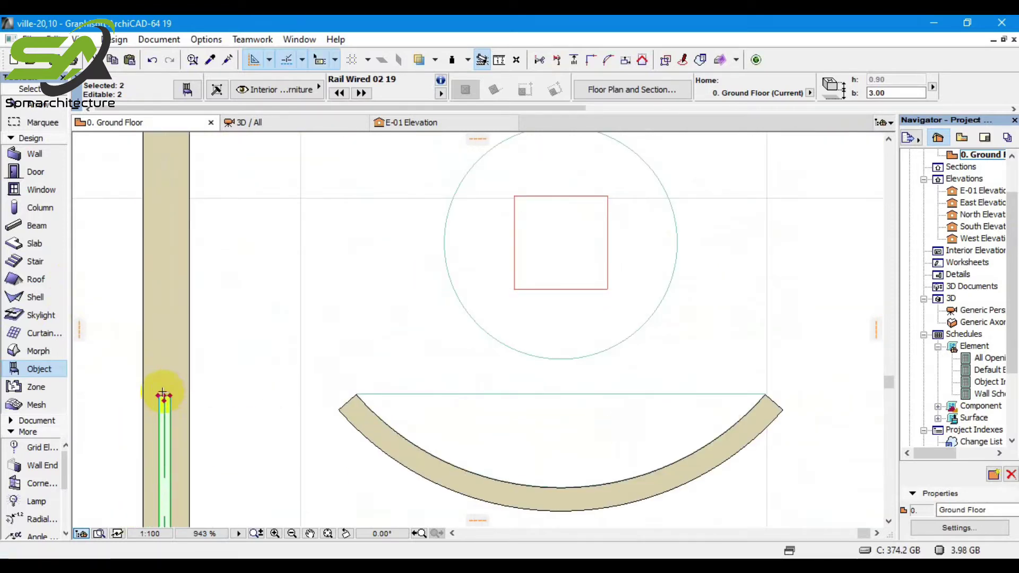
click(164, 395)
scroll(159, 387, down, 6)
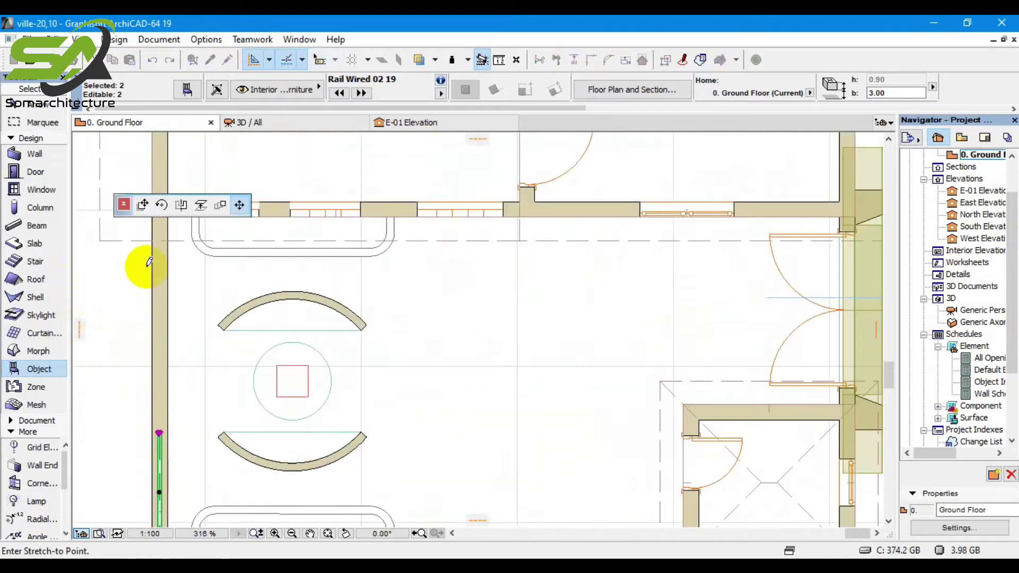
scroll(192, 287, up, 3)
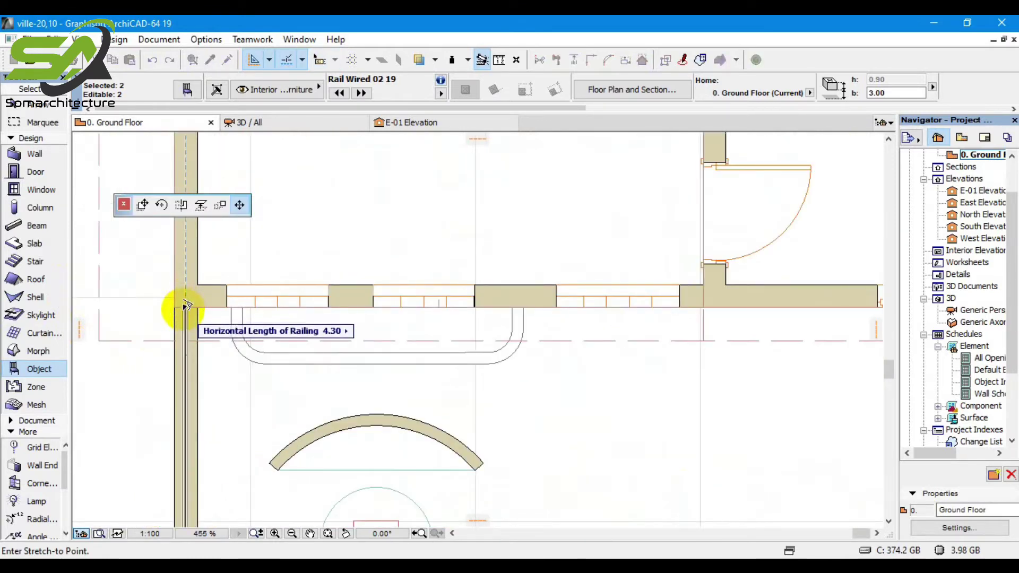
click(184, 303)
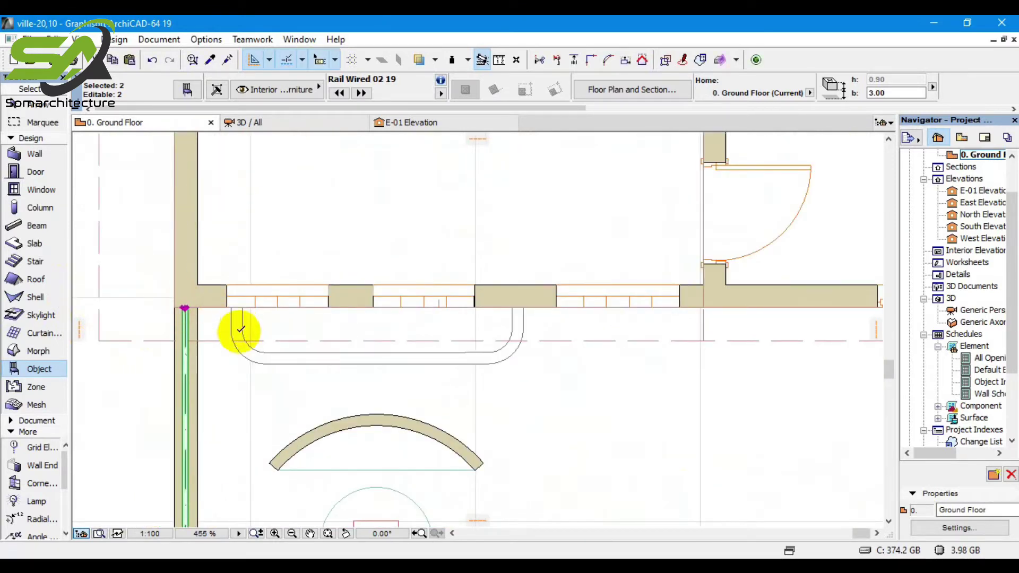
key(Escape)
Inspect the terrace railings and their corner joint in the 3D view.
click(291, 127)
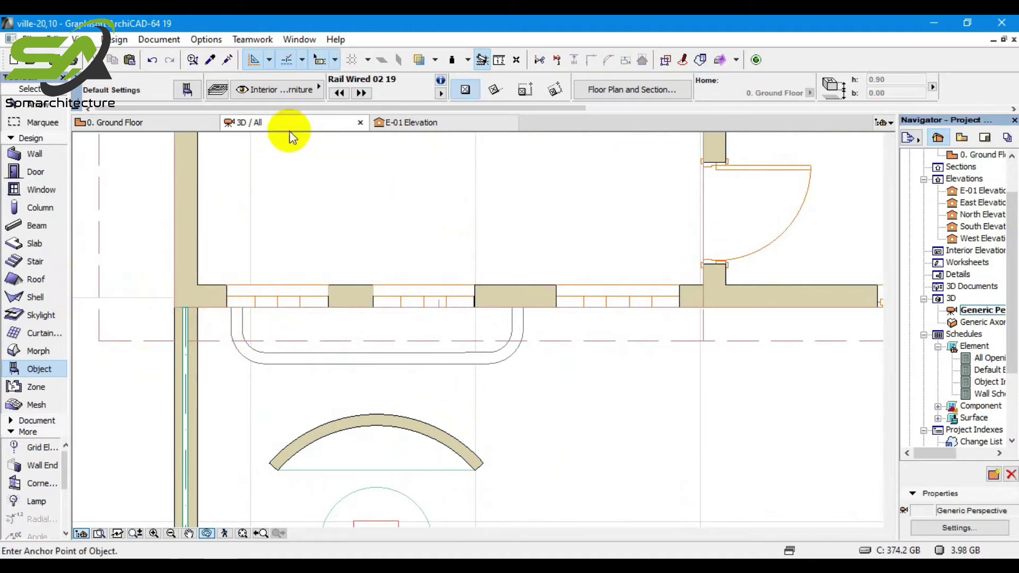
shift+middle_drag(224, 415, 426, 379)
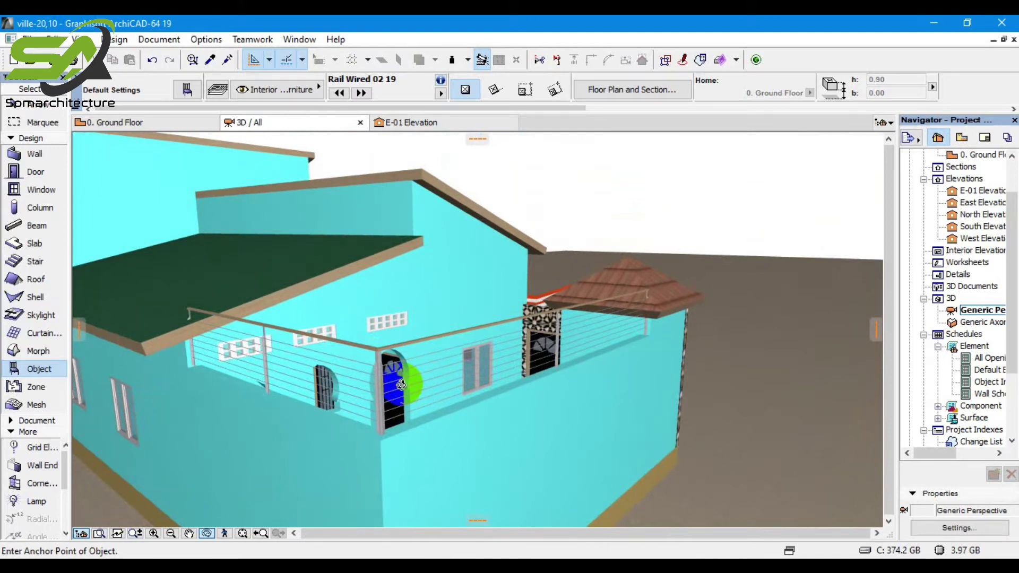
scroll(401, 385, up, 3)
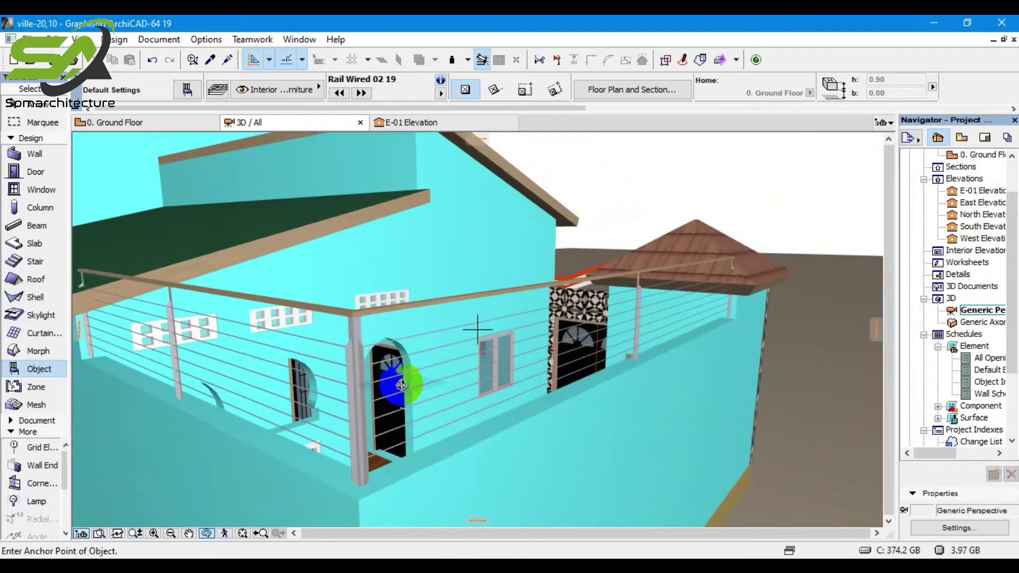
On the ground floor plan, select both railings and override their surfaces with Paint - Ivory Black.
click(136, 122)
scroll(268, 473, down, 5)
scroll(244, 457, up, 6)
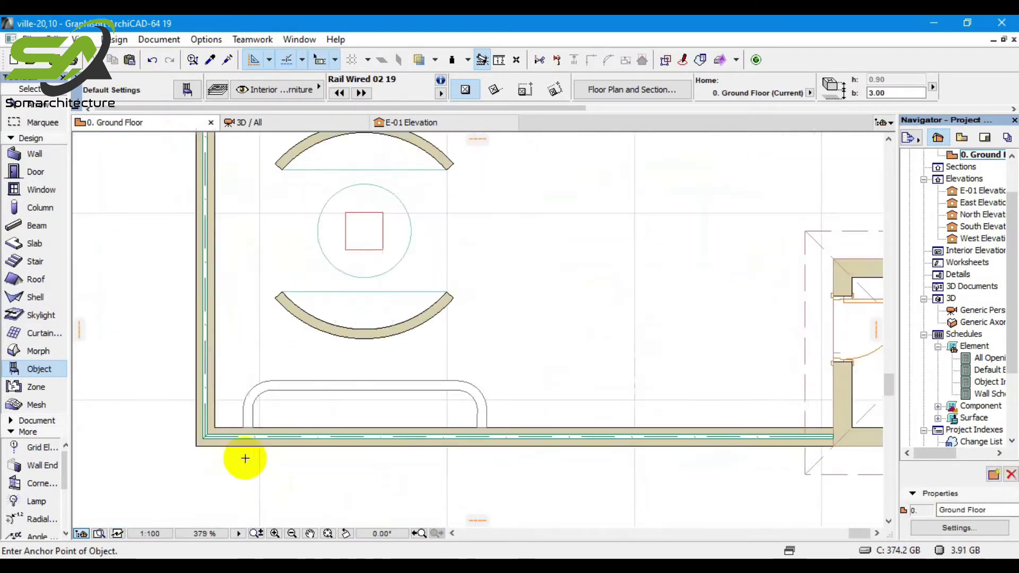
shift+click(213, 423)
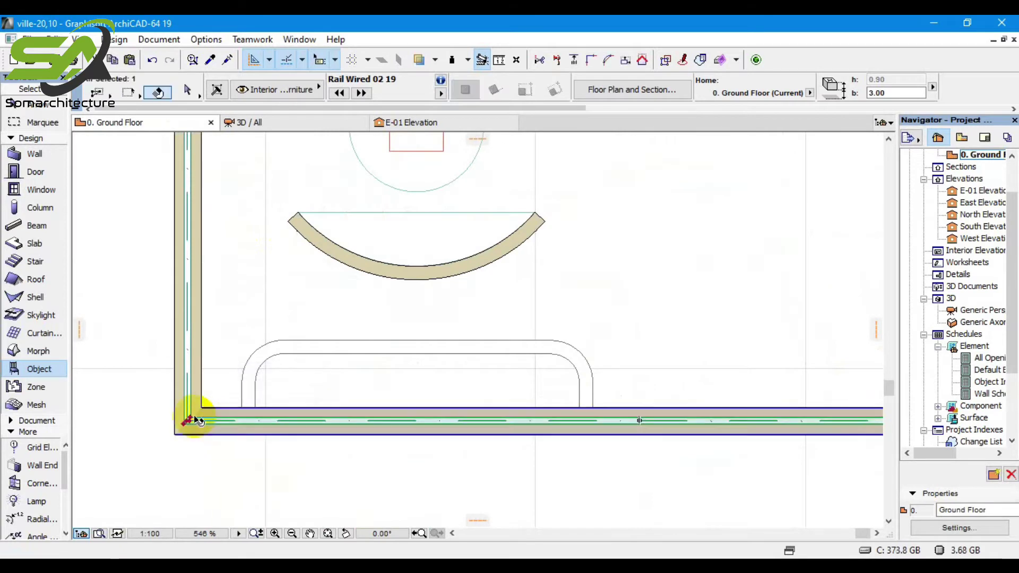
shift+click(183, 388)
click(187, 90)
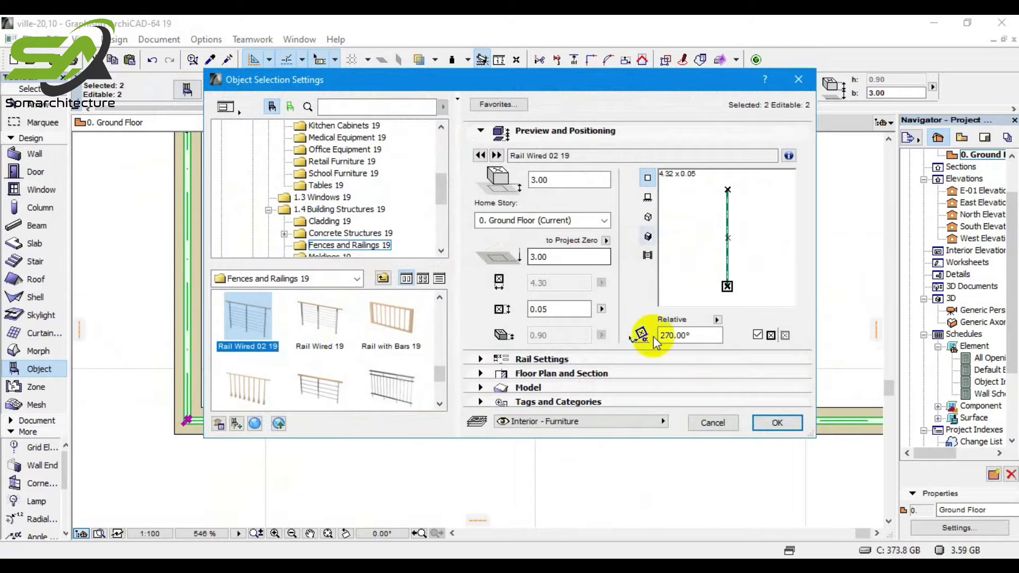
click(531, 387)
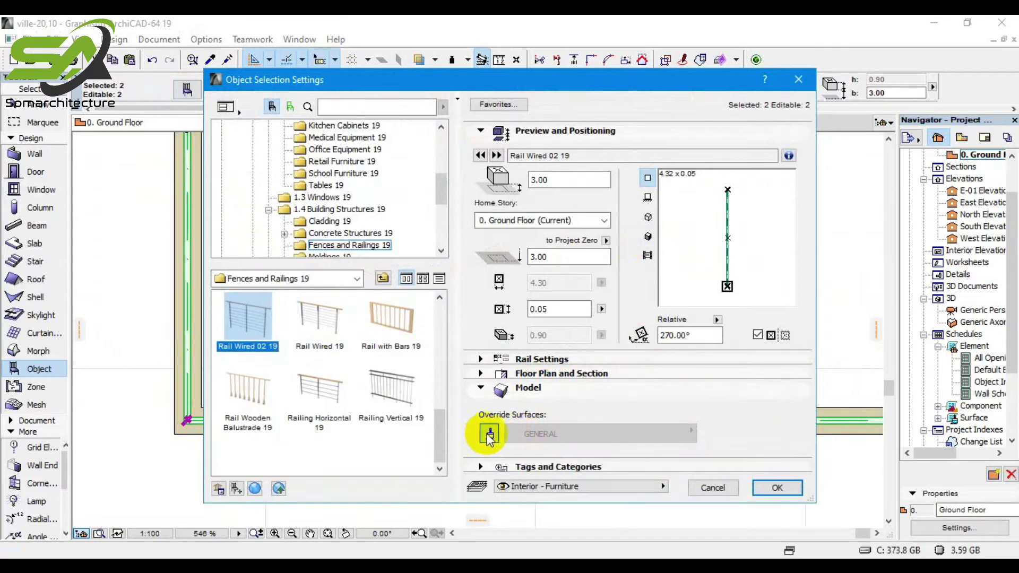
click(484, 431)
click(539, 431)
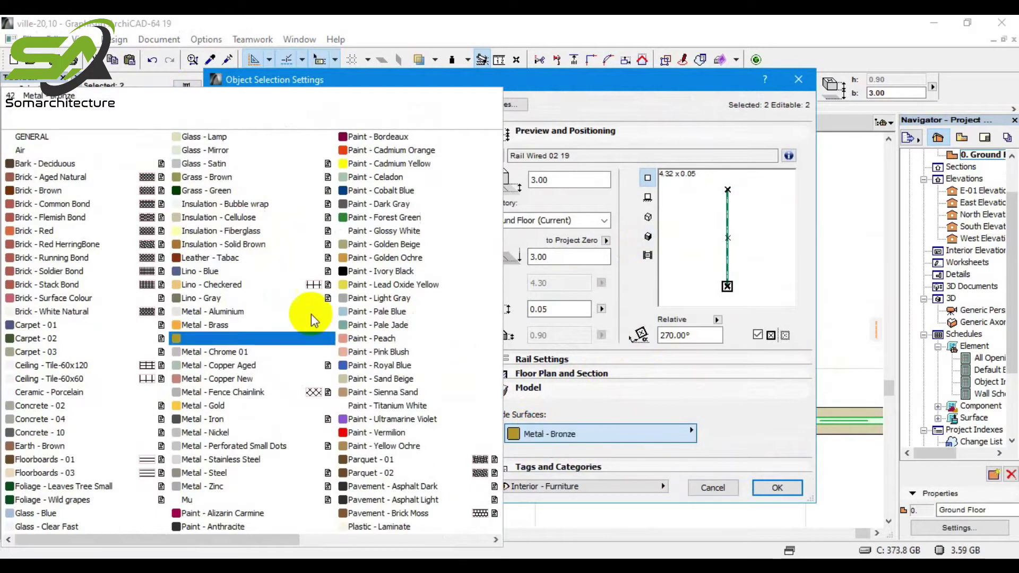
click(396, 271)
click(776, 487)
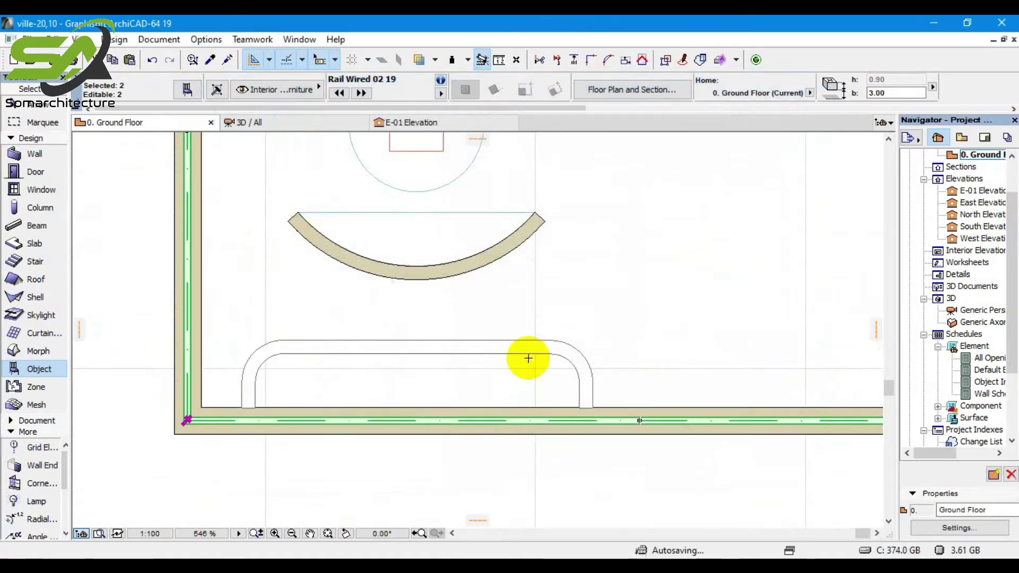
Inspect the black terrace railings, the entrance and the villa's long side wall in the 3D view.
click(261, 123)
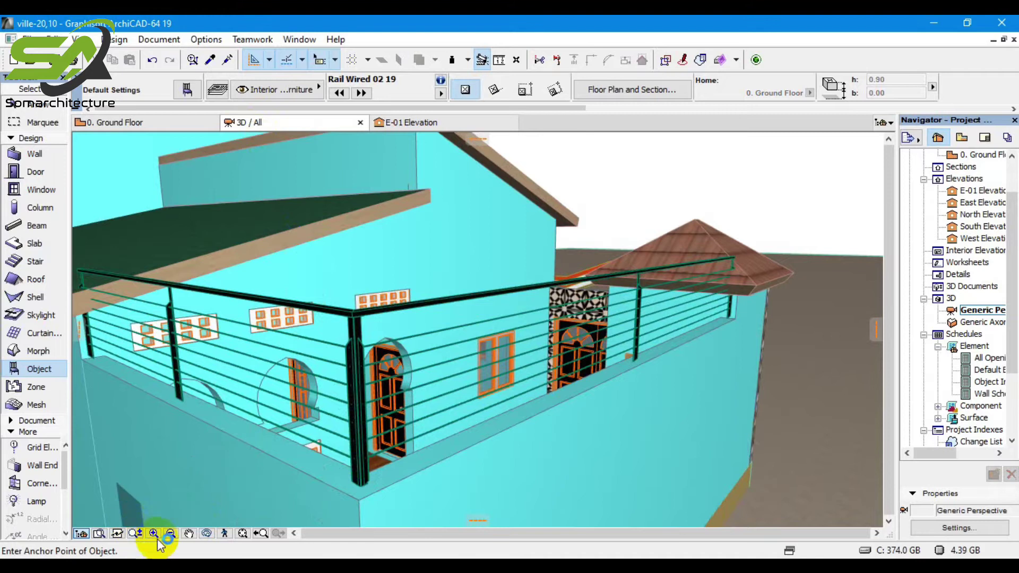
click(208, 536)
drag(383, 450, 182, 472)
drag(742, 396, 302, 392)
scroll(322, 302, down, 4)
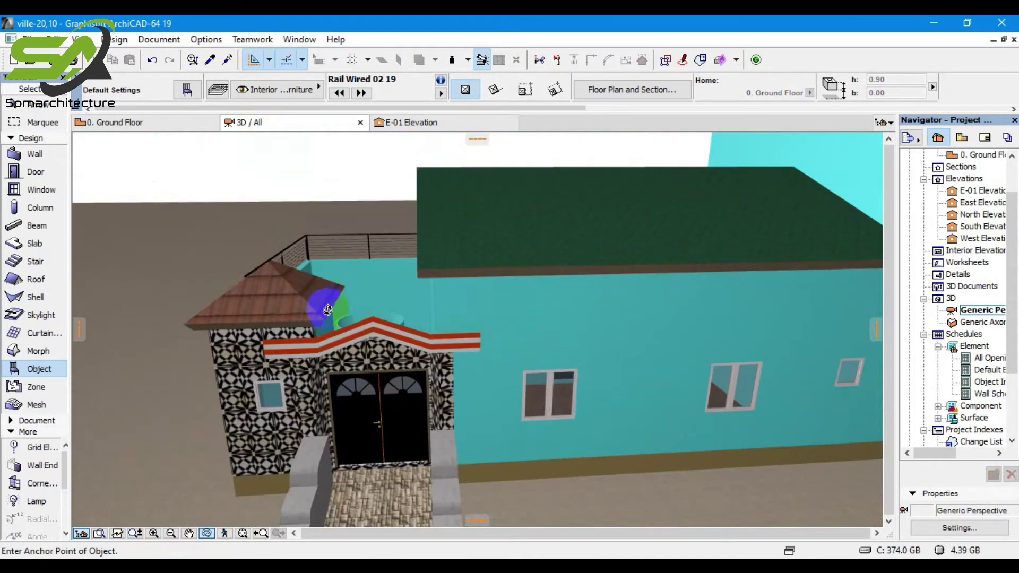
drag(209, 421, 444, 411)
scroll(444, 410, down, 5)
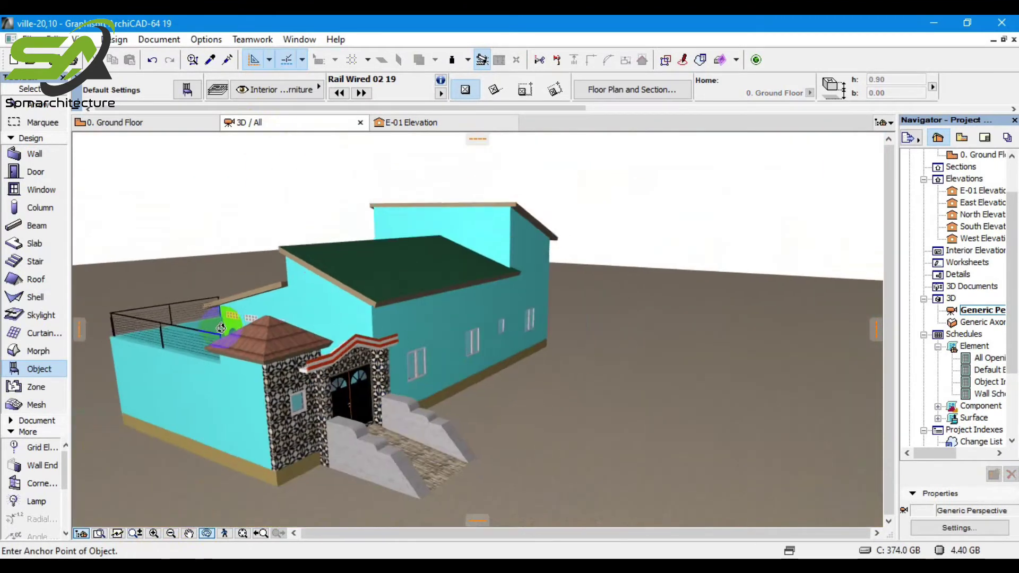
scroll(316, 370, up, 1)
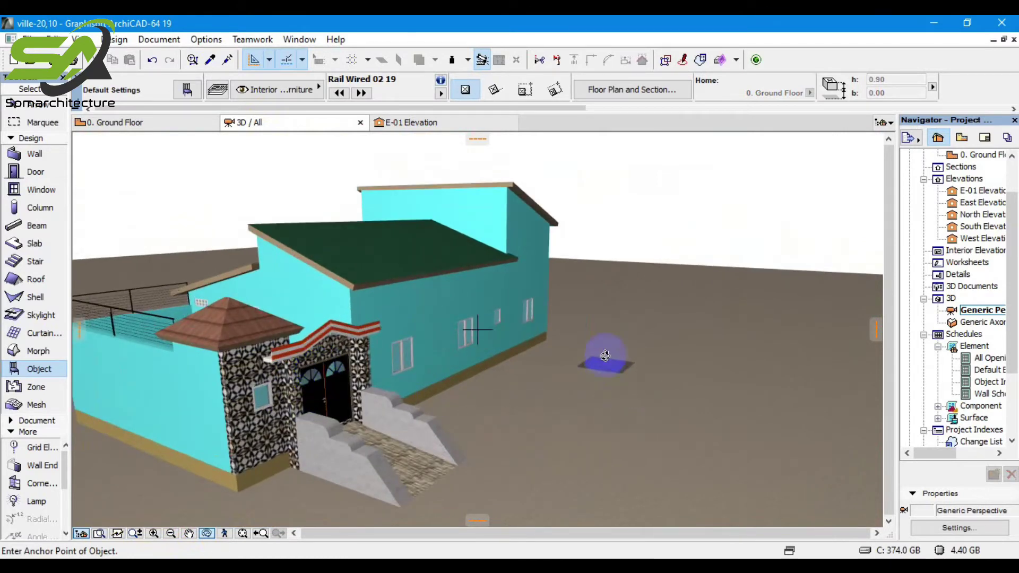
scroll(605, 355, up, 1)
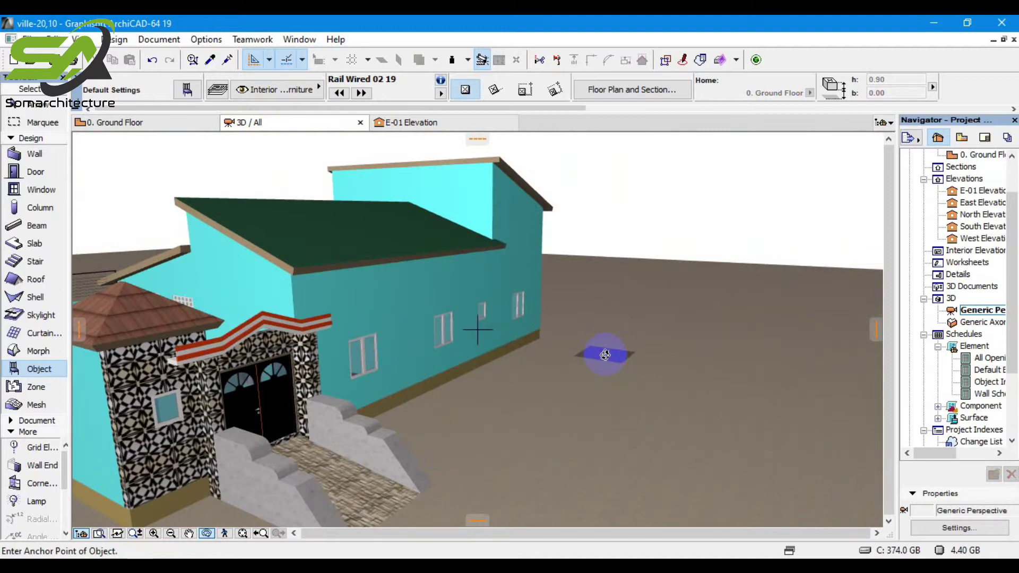
scroll(576, 344, up, 1)
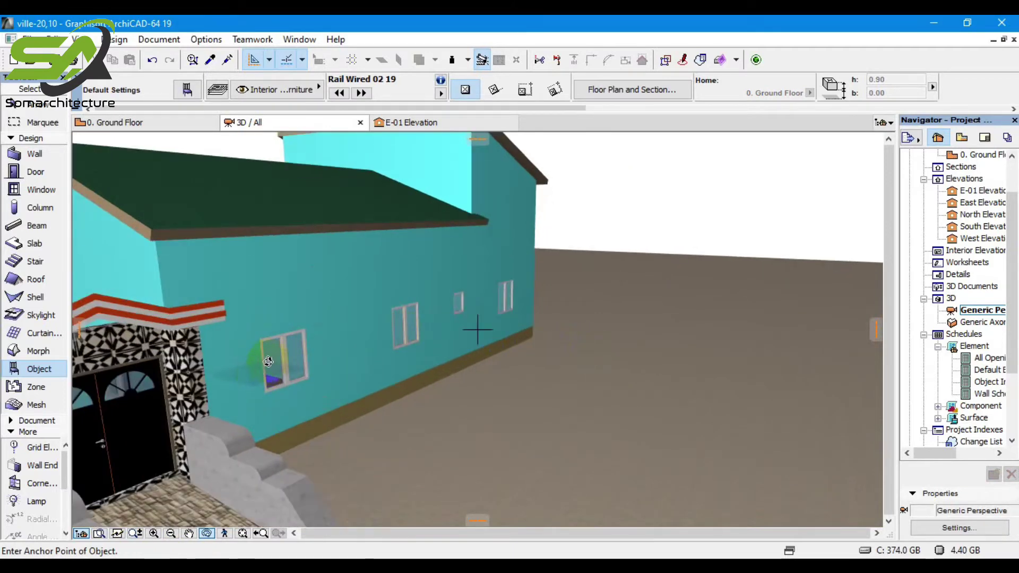
scroll(273, 356, up, 1)
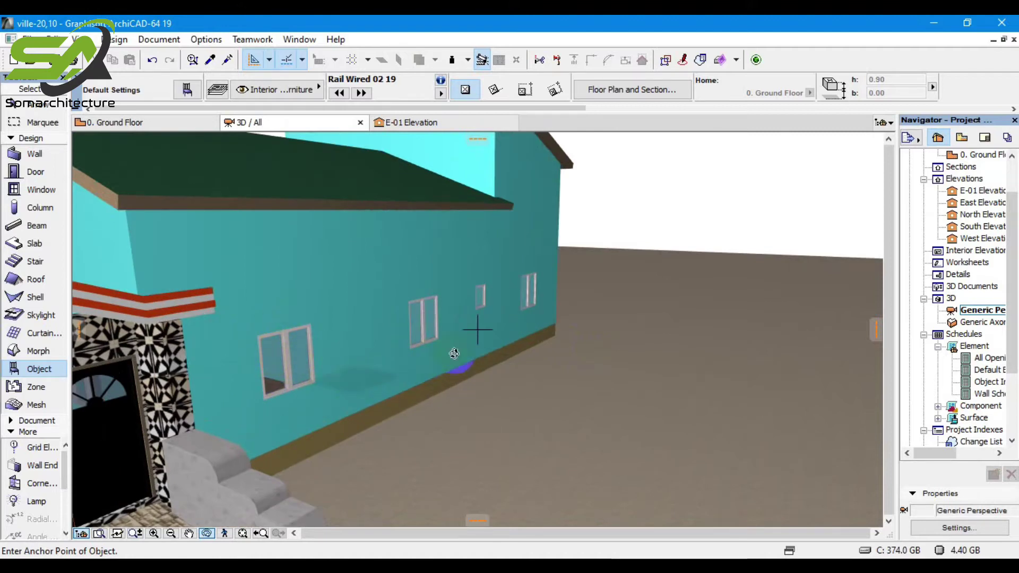
Return to the ground floor plan, clear the railing selection and open the Object tool's default settings.
click(119, 125)
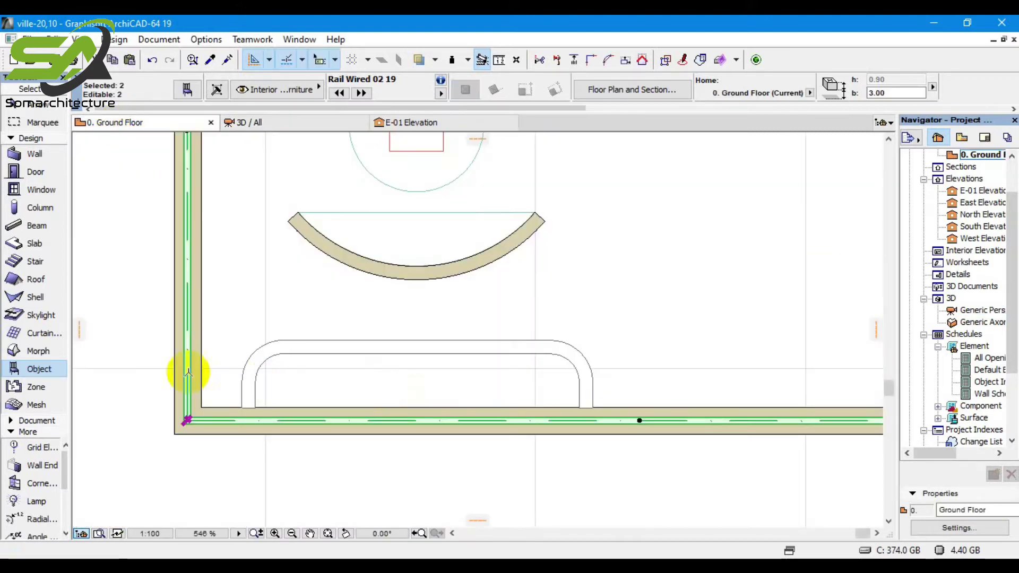
scroll(252, 369, down, 10)
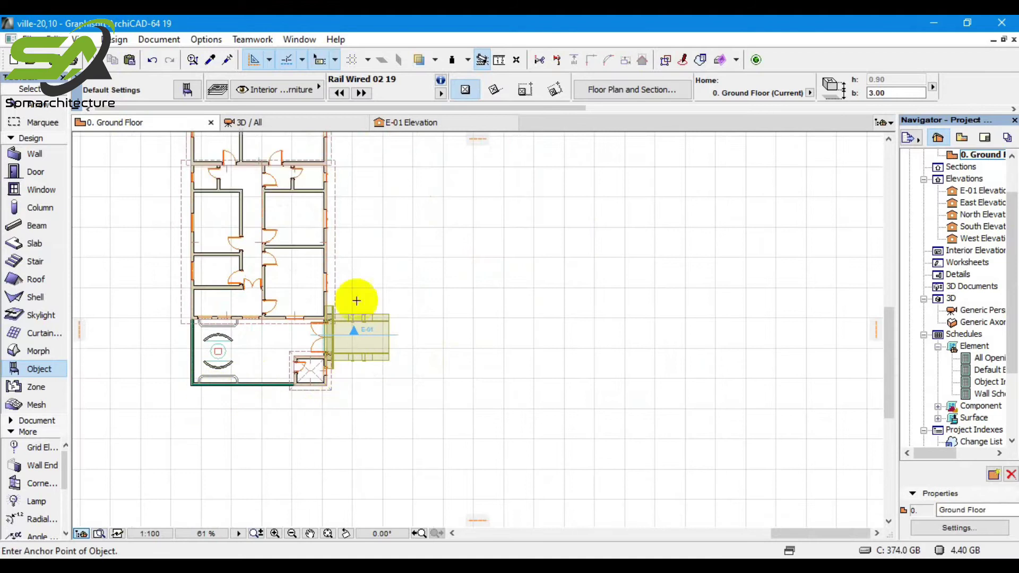
scroll(371, 313, down, 3)
scroll(369, 293, up, 3)
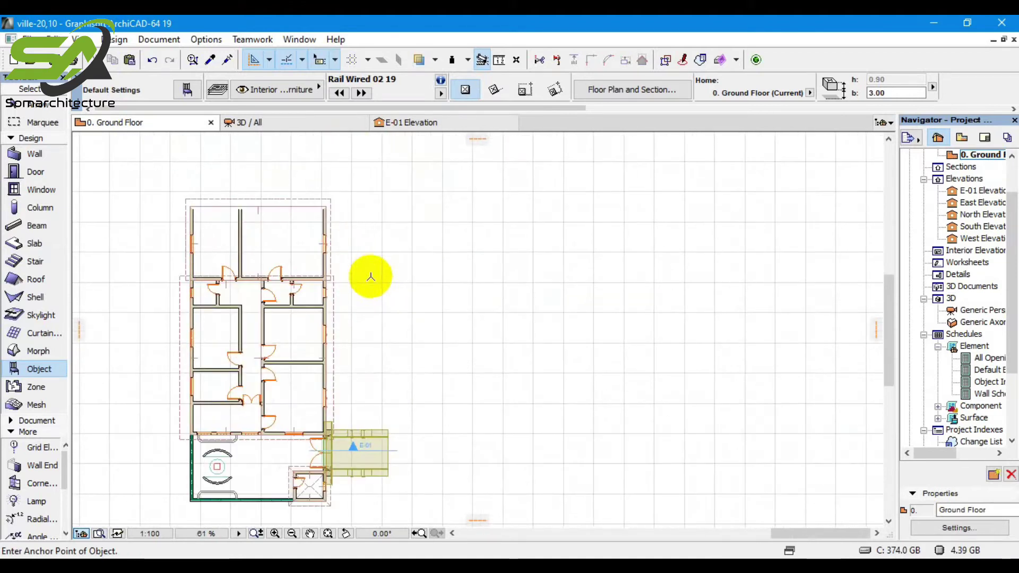
scroll(387, 332, up, 2)
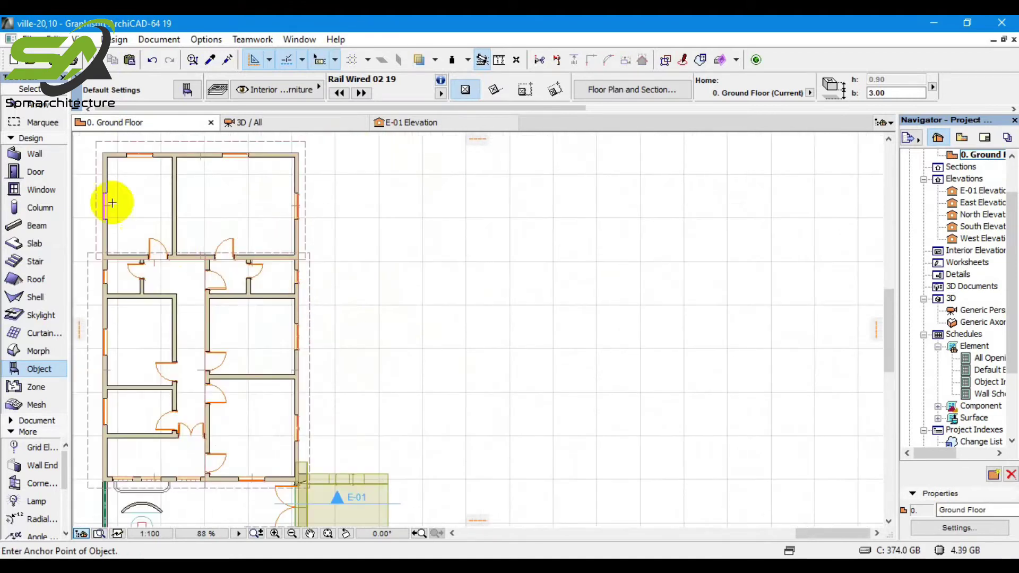
click(186, 90)
Look through the 1.5 Special Constructions 19 library folders, including Louvers and Headers, Fireplaces and Accessory Elements.
scroll(337, 210, down, 2)
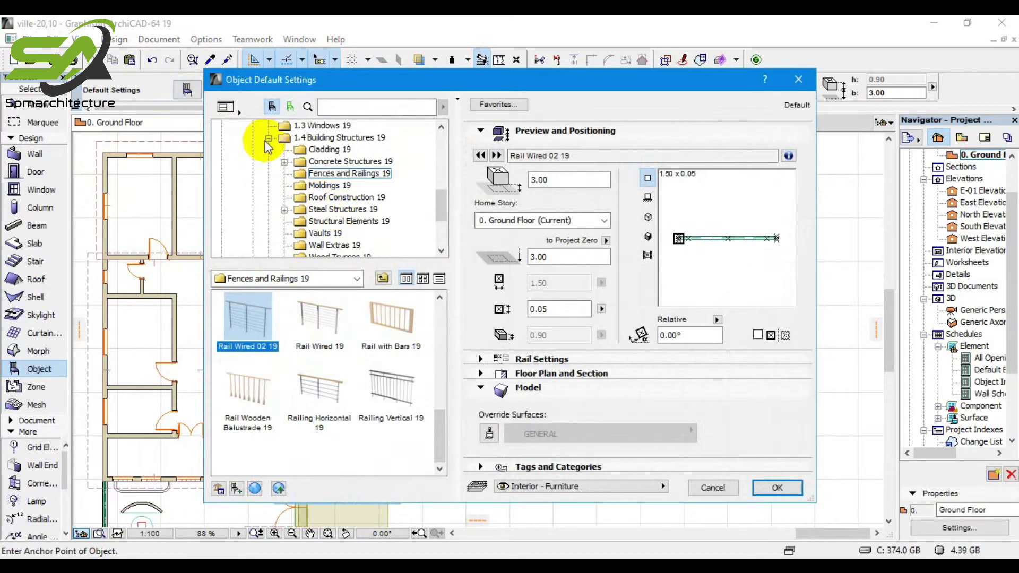
scroll(287, 183, down, 2)
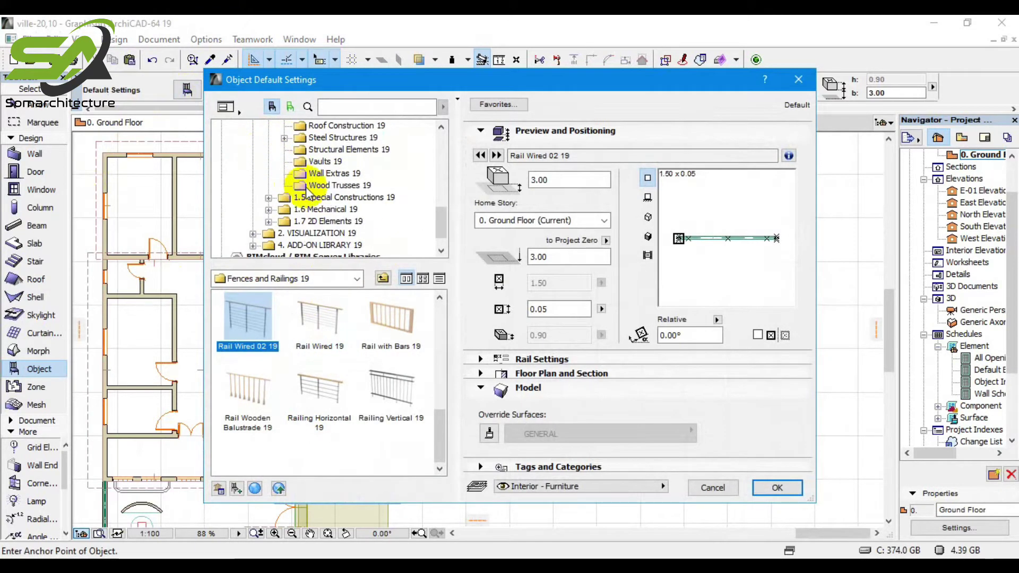
click(335, 198)
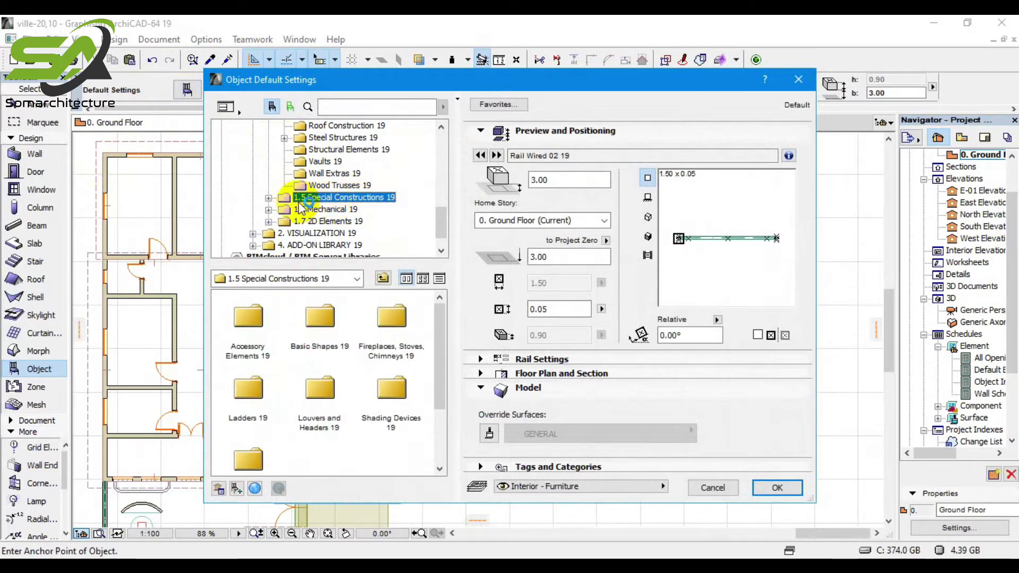
click(268, 197)
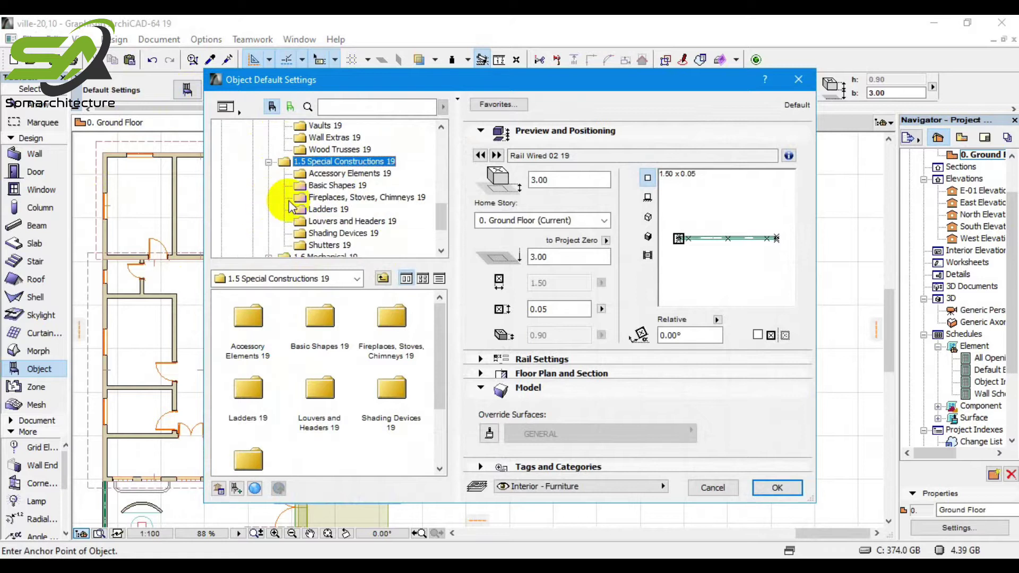
click(321, 246)
click(321, 234)
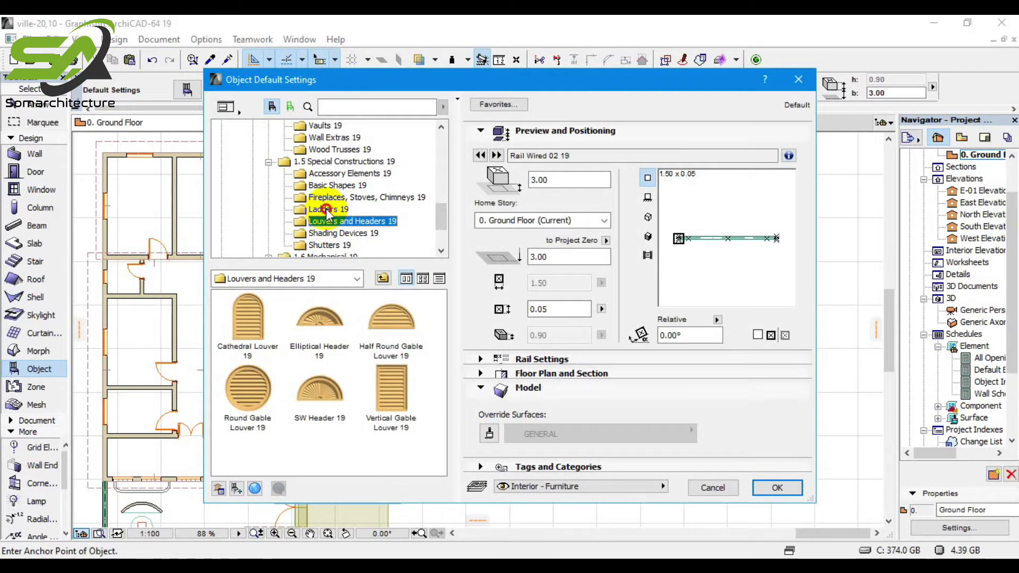
click(323, 210)
click(331, 198)
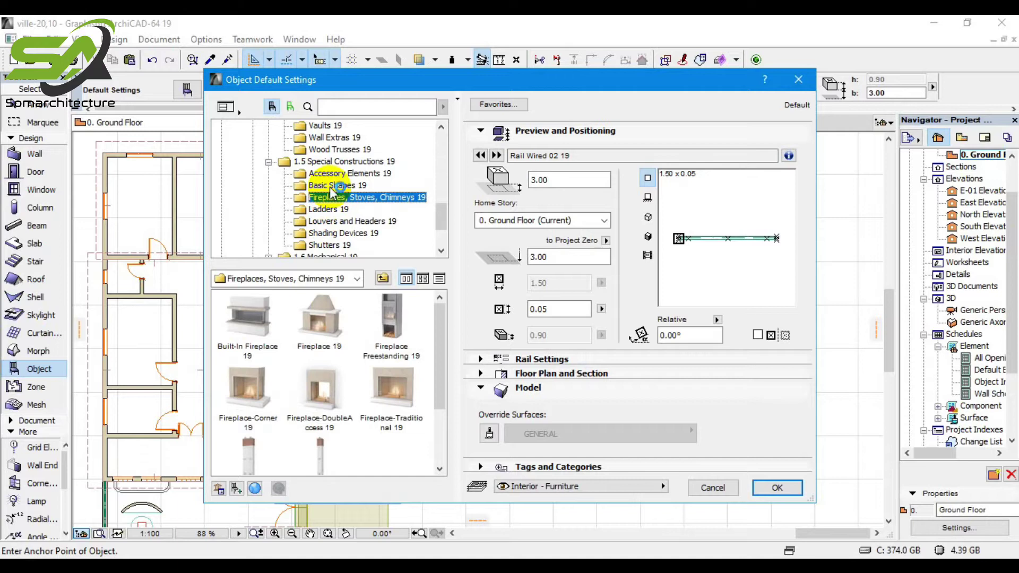
click(331, 185)
click(332, 176)
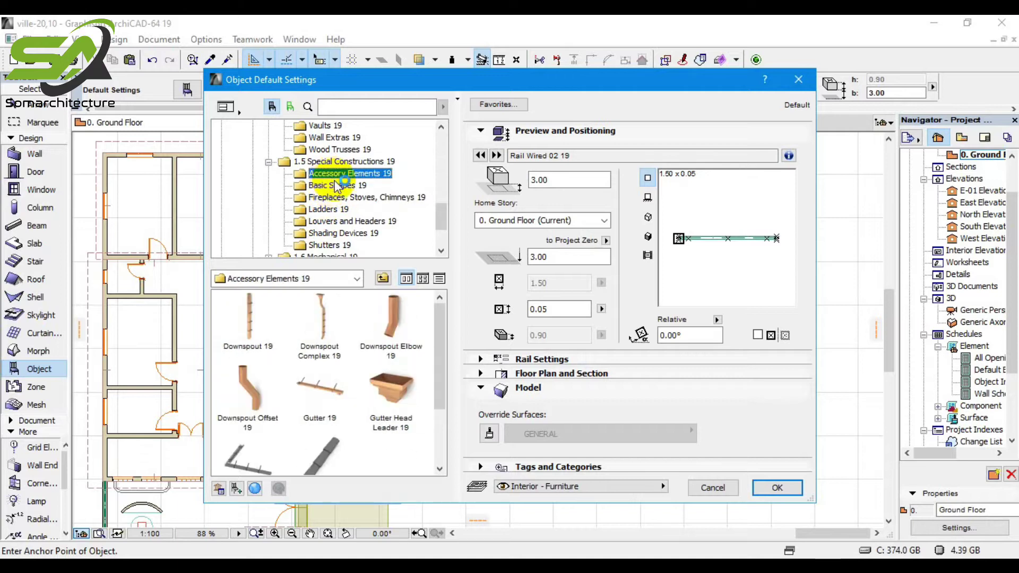
click(269, 162)
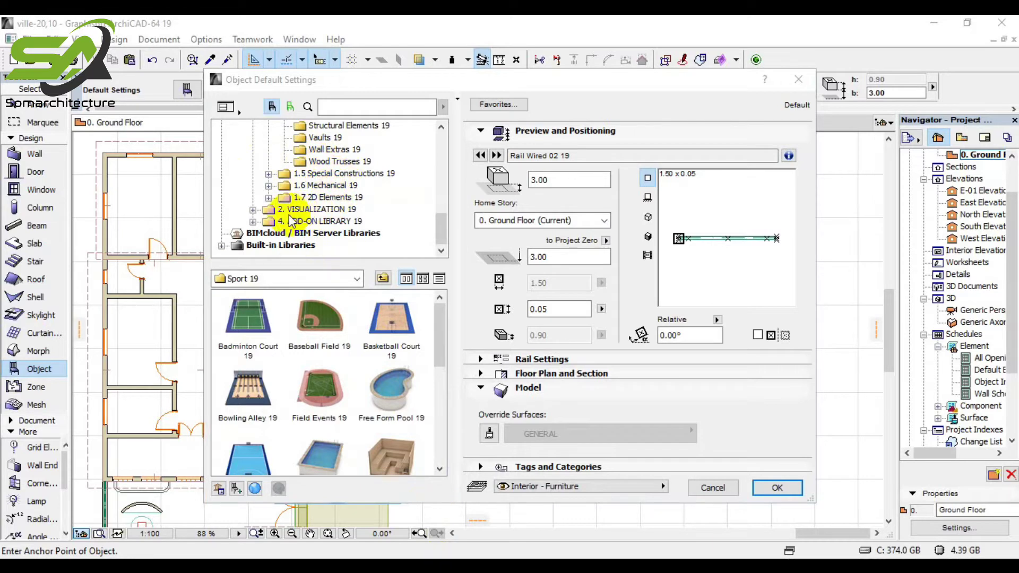
Open the Park and Street 19 folder under 2.2 Site Improvements 19 and look through its objects.
click(253, 209)
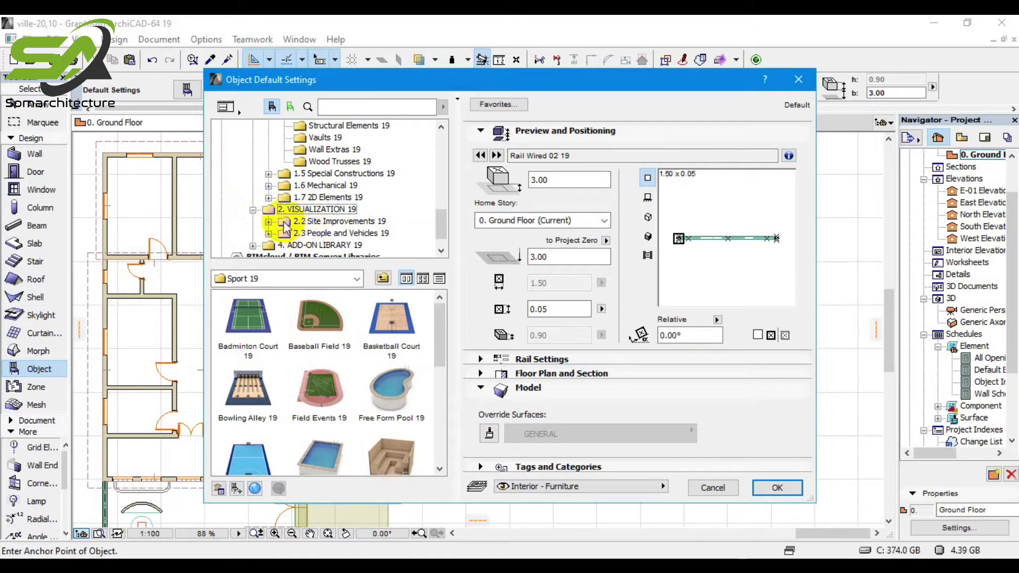
click(345, 223)
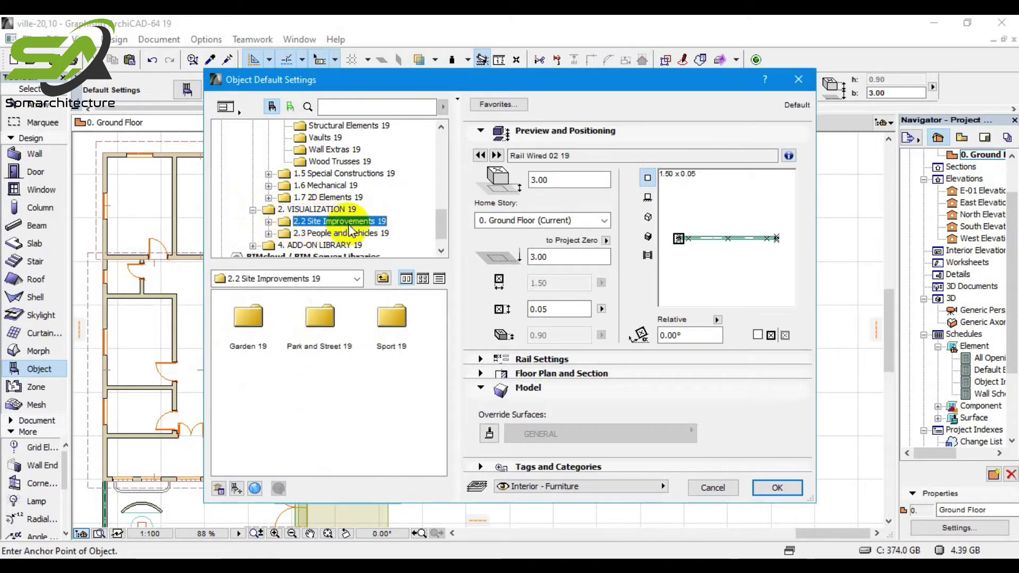
click(268, 222)
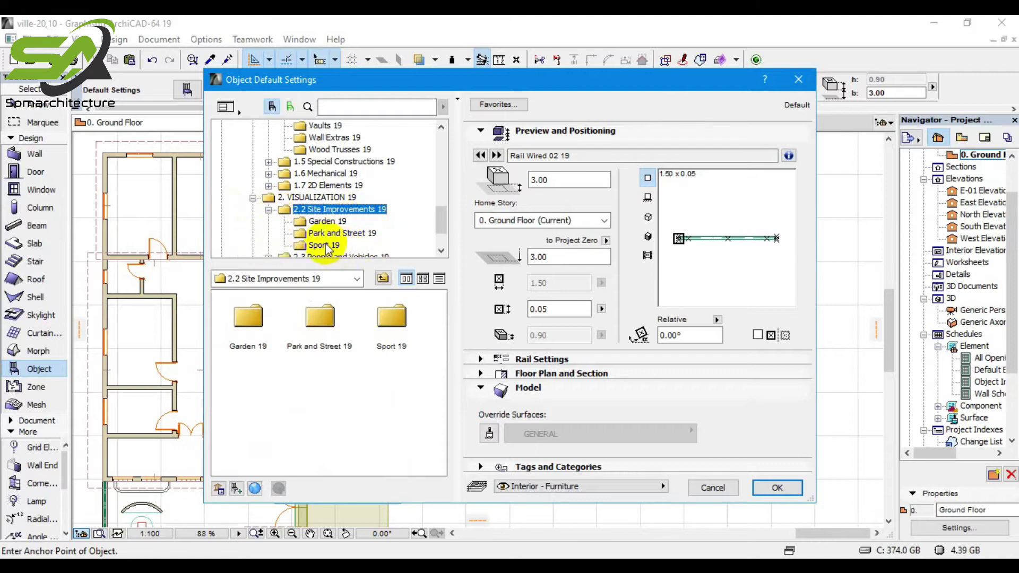
click(340, 233)
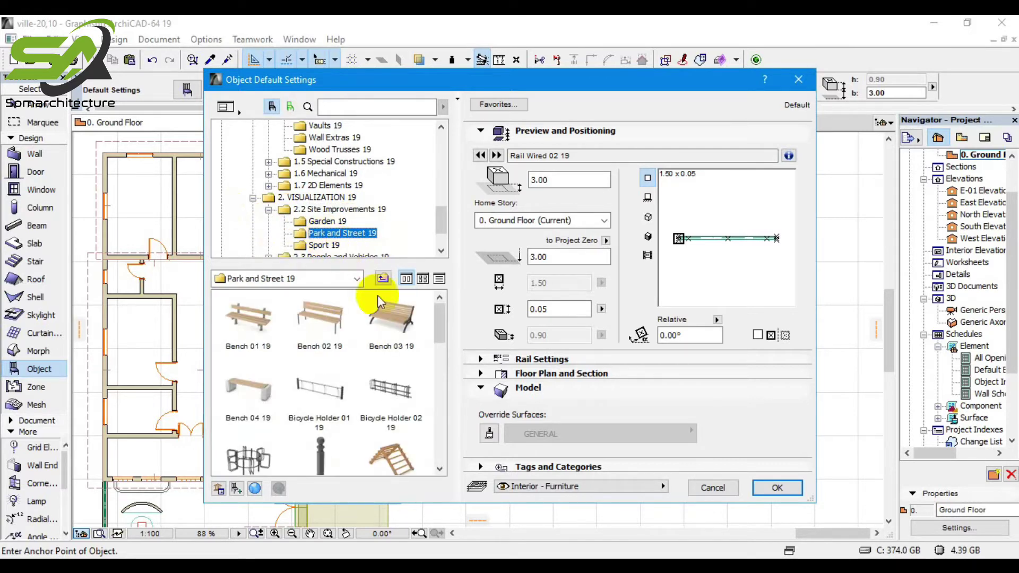
scroll(372, 366, down, 1)
scroll(372, 366, down, 10)
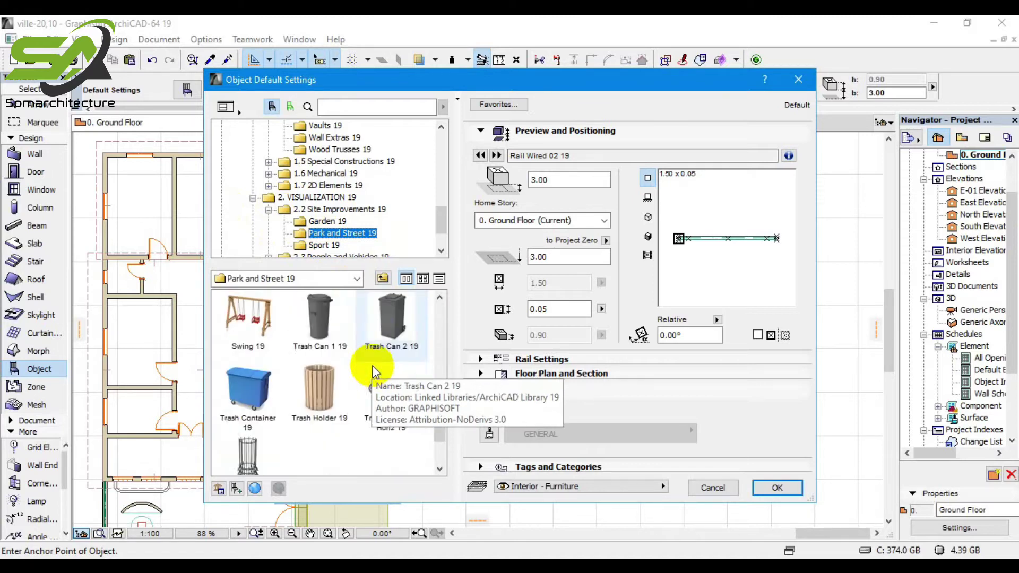
scroll(372, 365, up, 3)
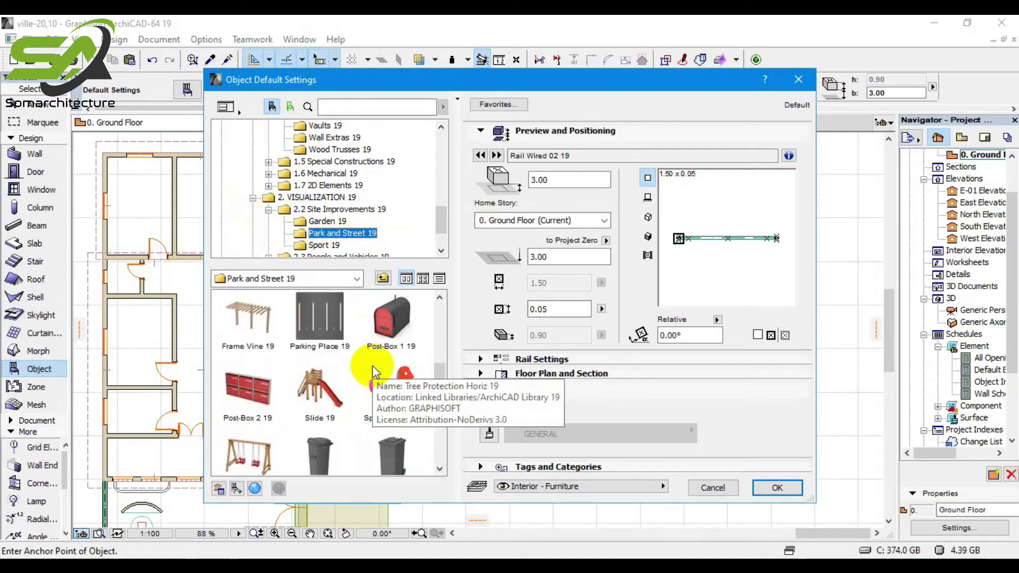
scroll(373, 366, up, 8)
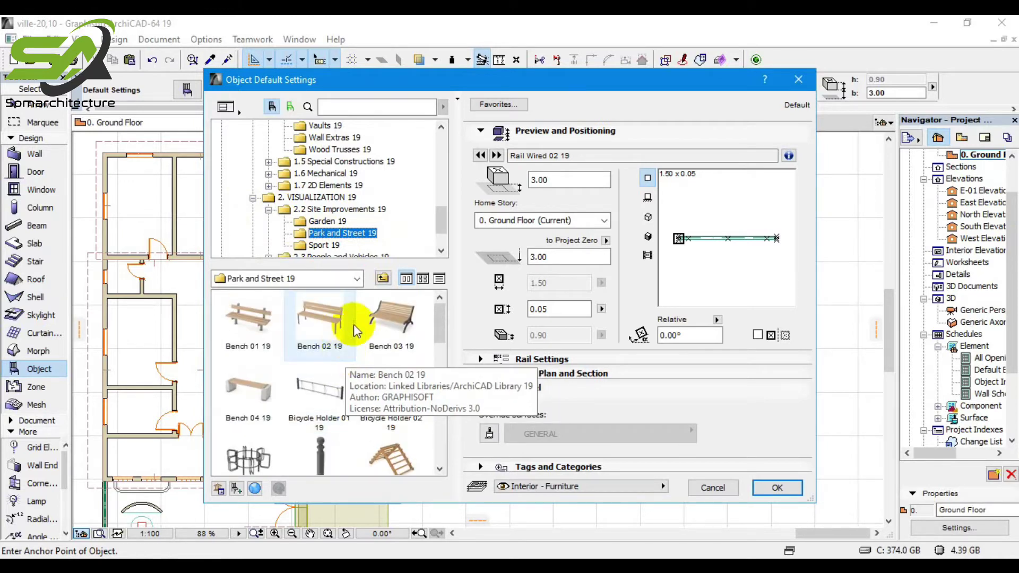
Choose Bench 03 19 as the default object and set its elevation to -0.60.
click(410, 324)
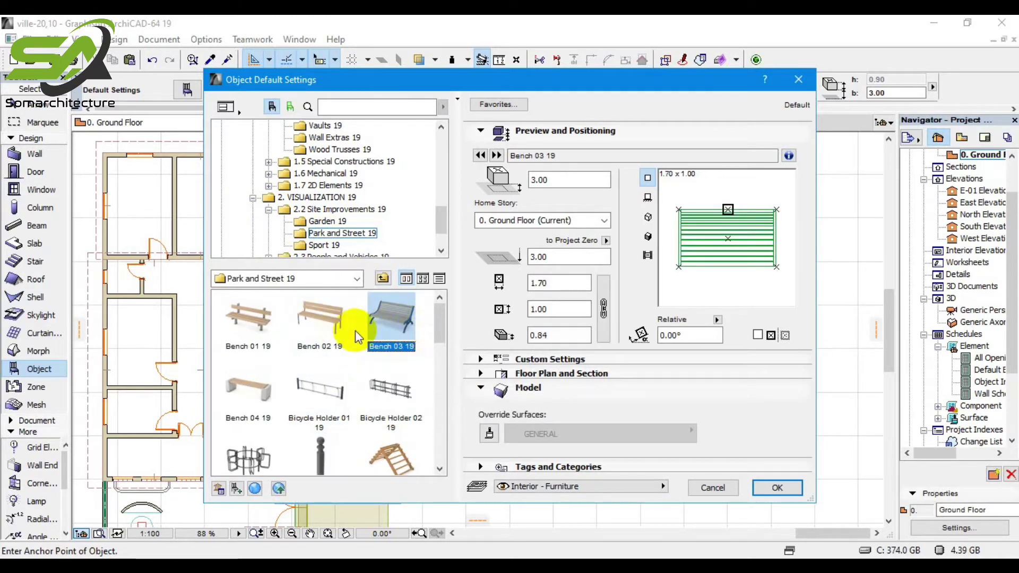
click(336, 332)
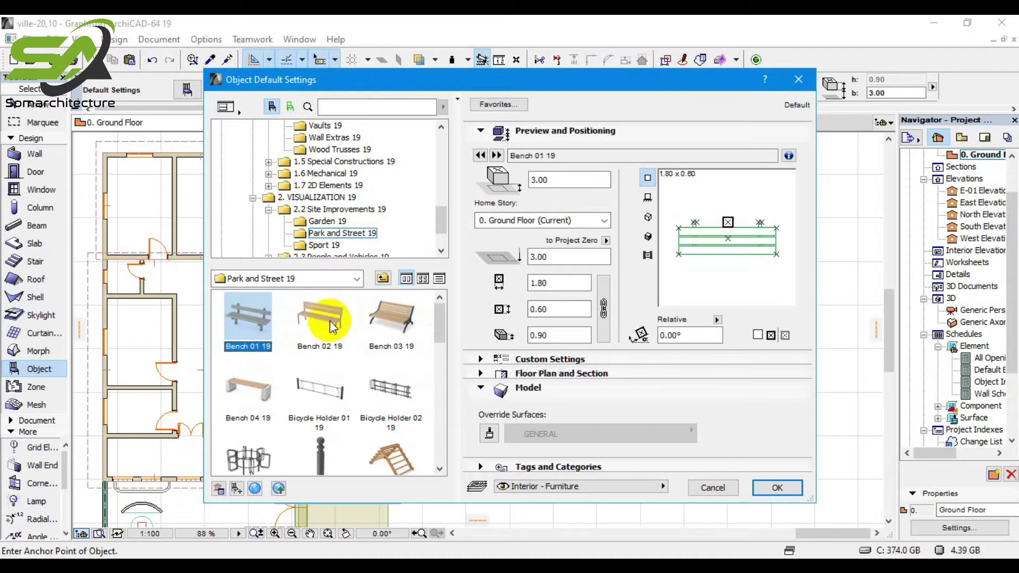
click(397, 331)
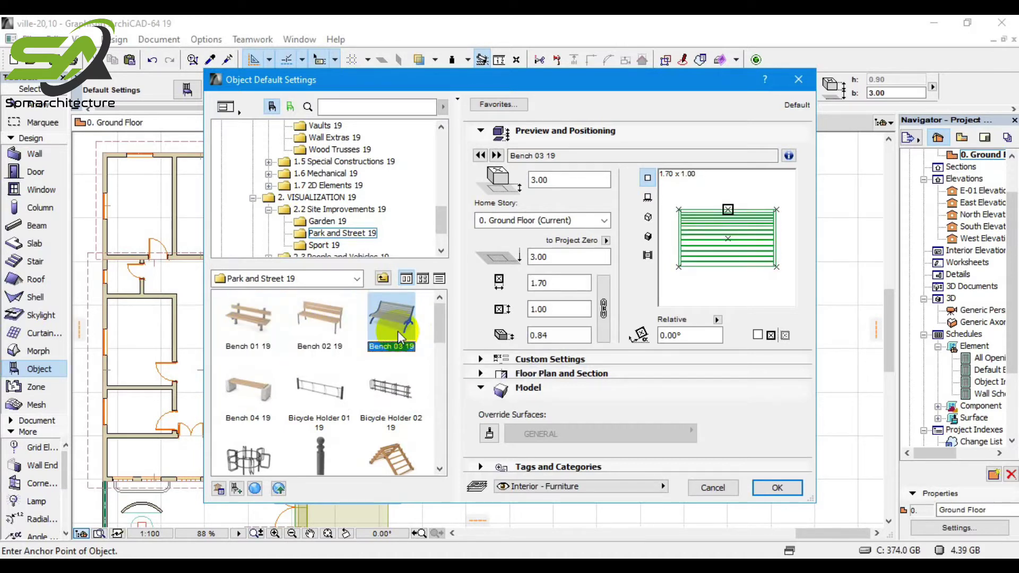
click(560, 181)
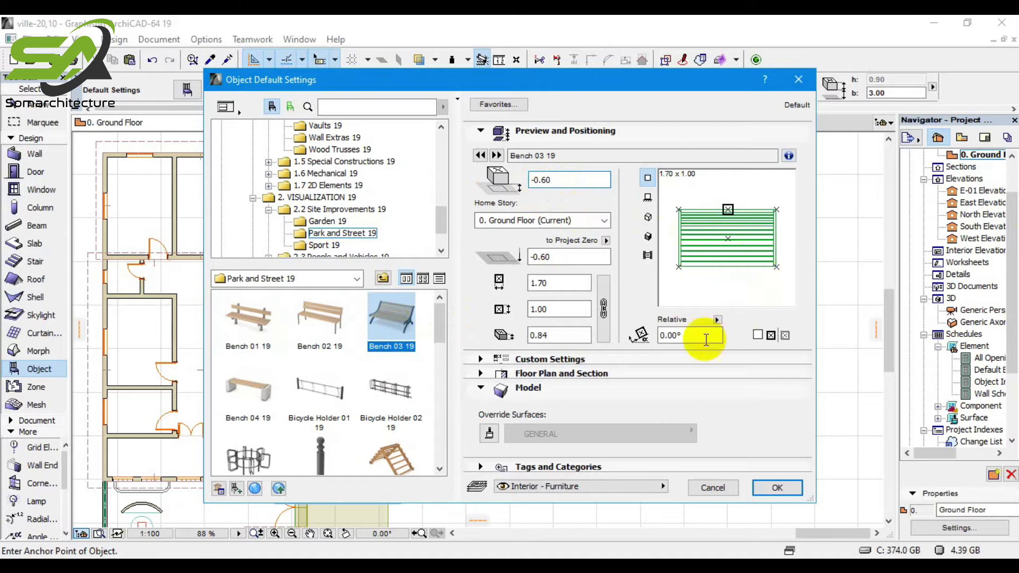
click(777, 487)
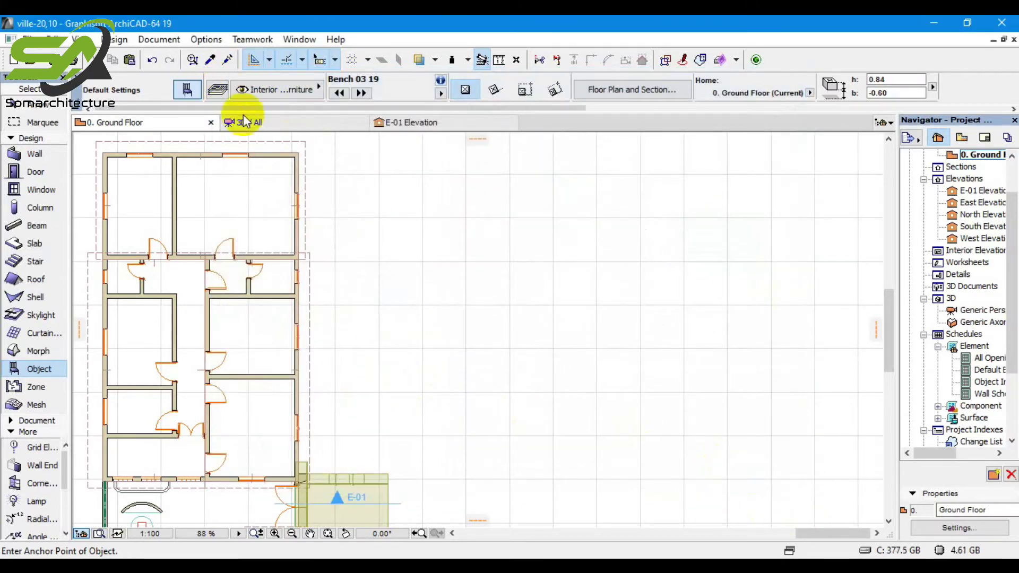
Set the bench's rotation to 90° and place it outside the house's long wall, close to the entrance ramp.
key(ctrl+t)
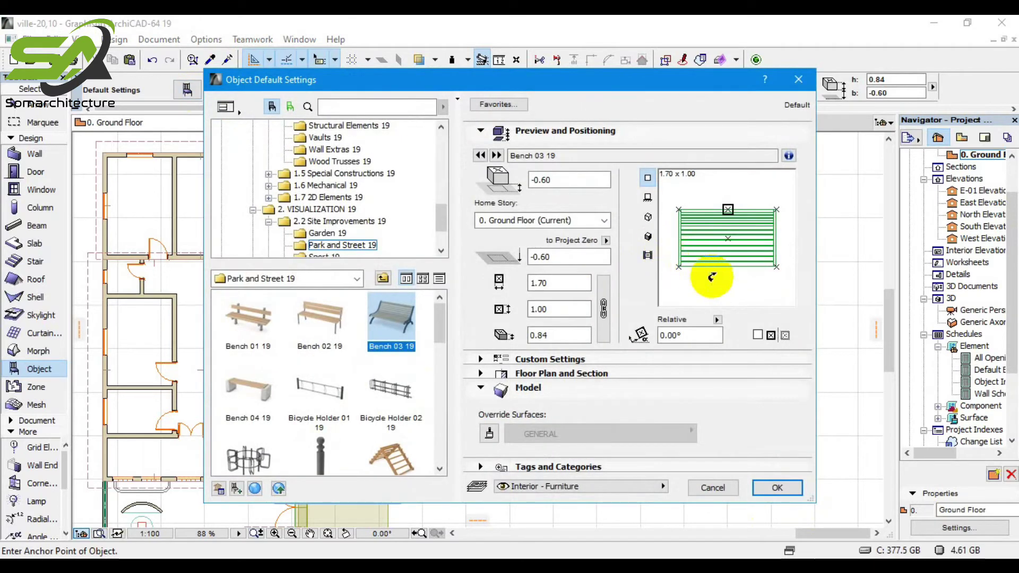
click(743, 274)
click(759, 269)
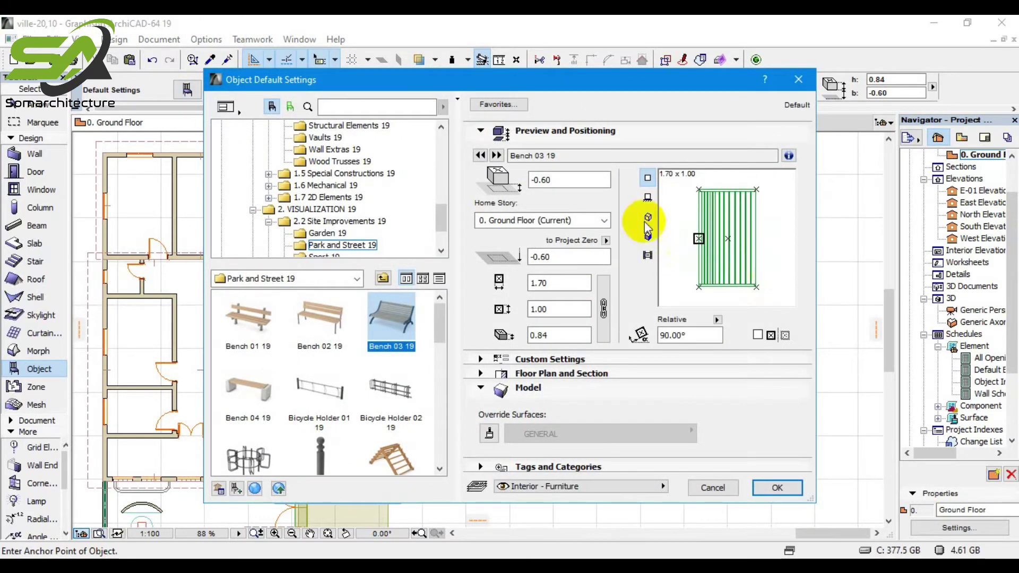
click(776, 487)
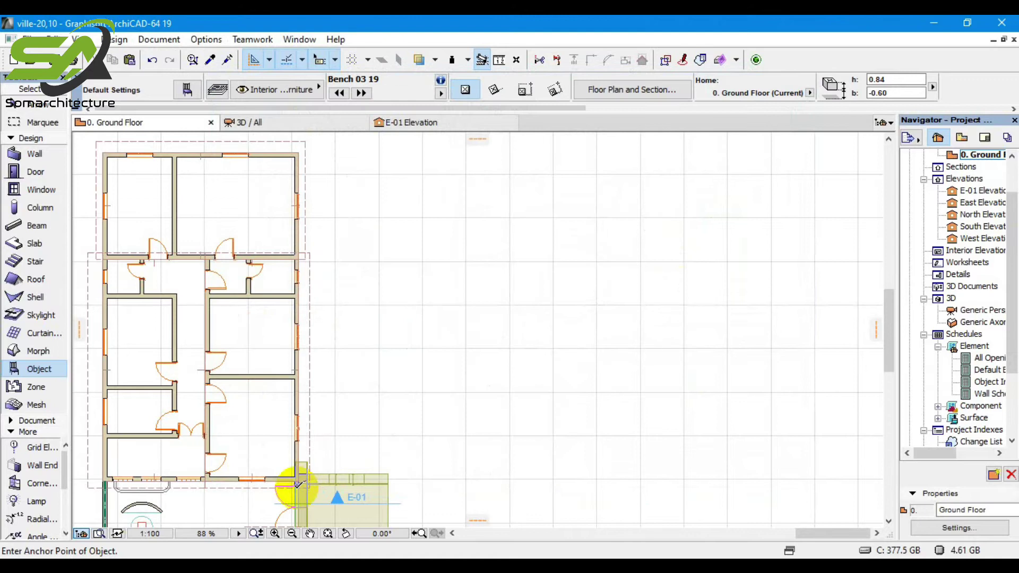
click(327, 436)
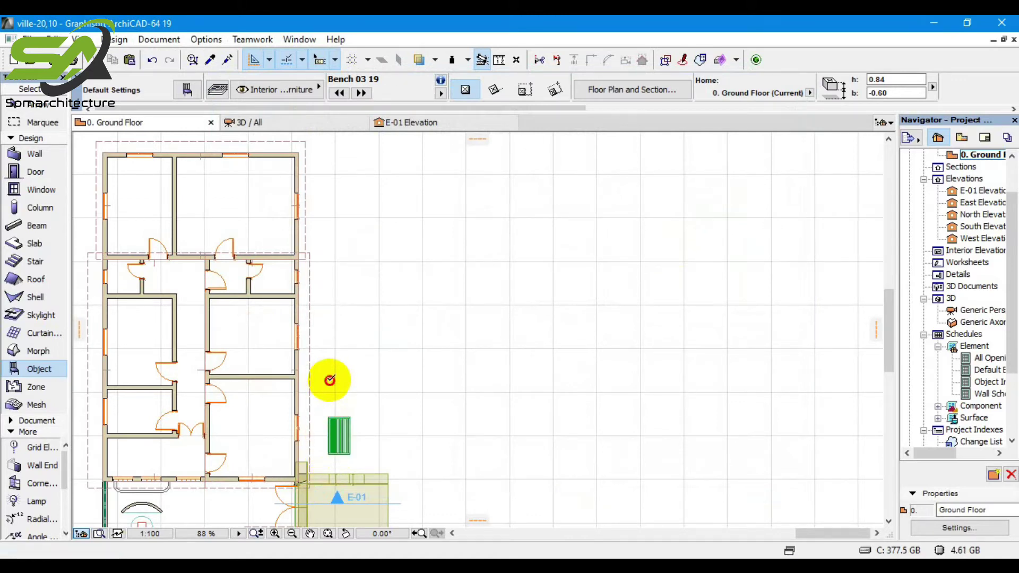
click(329, 380)
scroll(330, 390, up, 3)
click(352, 382)
key(Delete)
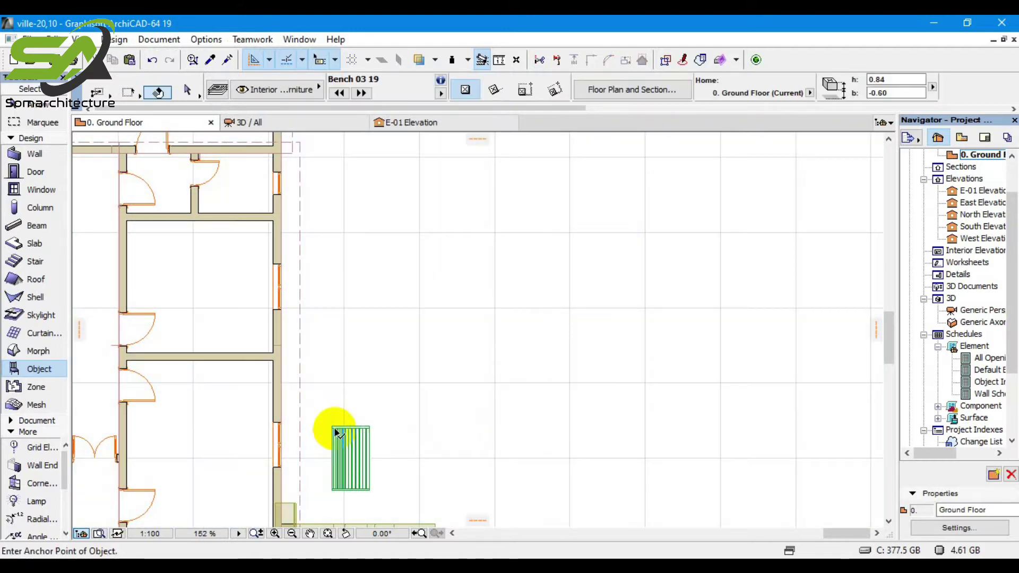
Drag a copy of the bench along the house's long wall, leaving a small gap between the two benches.
shift+click(335, 427)
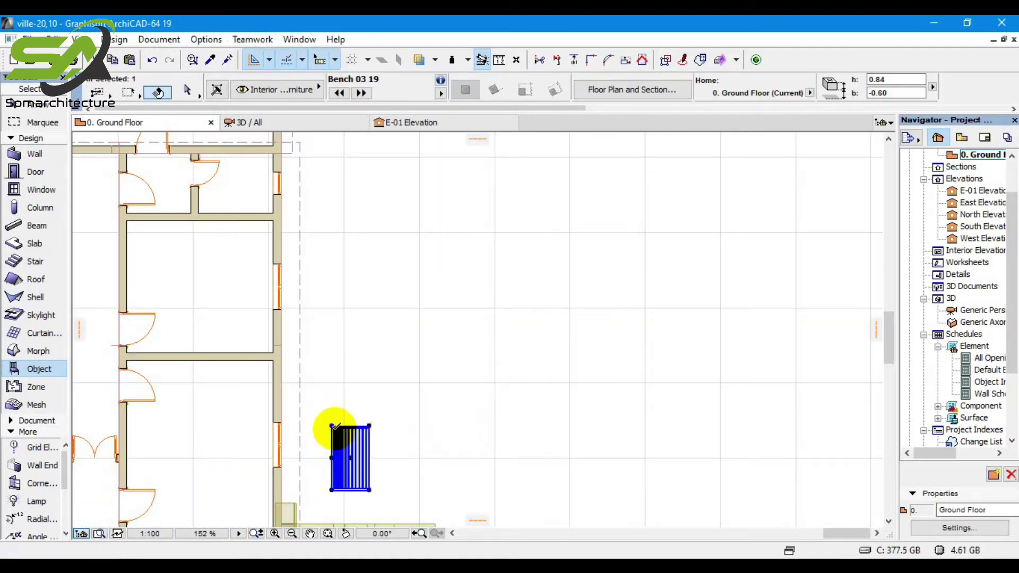
key(ctrl+shift+d)
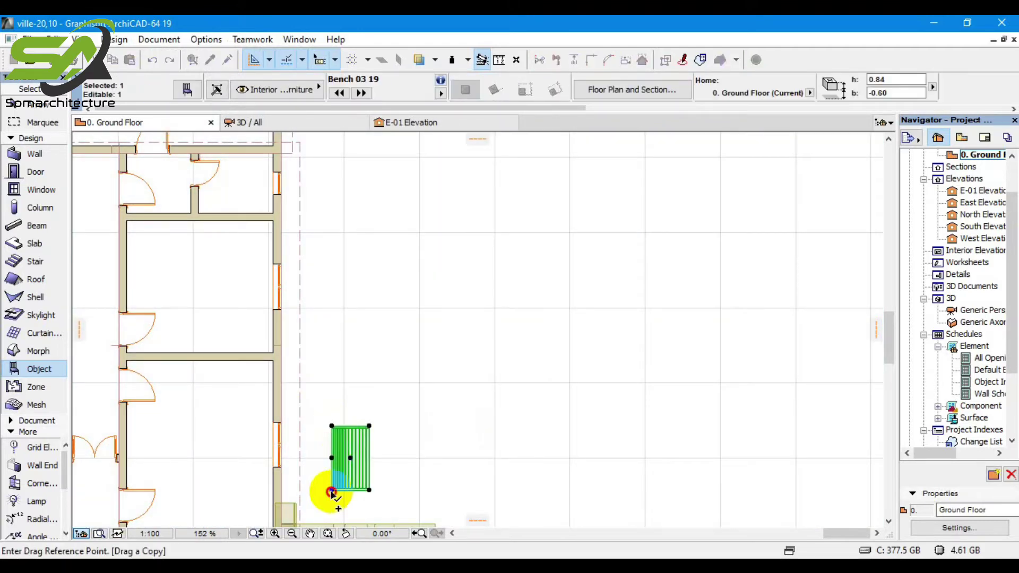
click(331, 491)
click(332, 391)
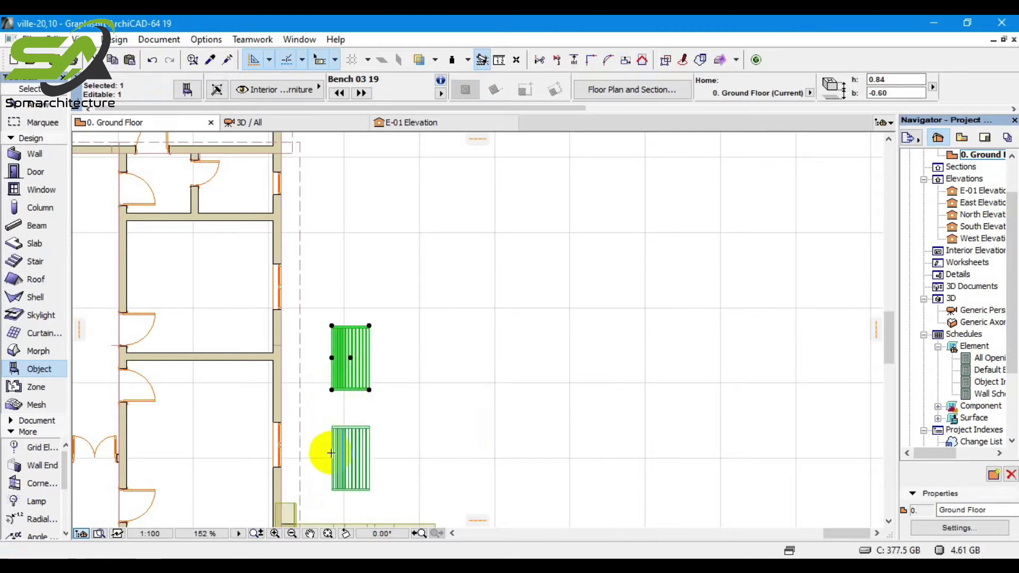
key(Escape)
scroll(338, 450, down, 3)
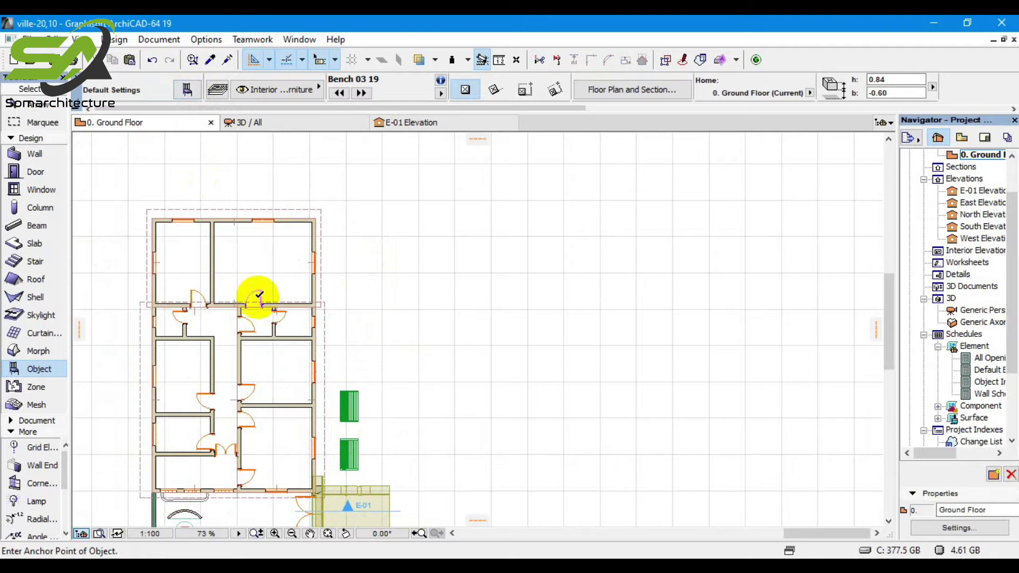
key(Escape)
Begin a polyline with the Line tool at the copied bench's outer corner and draw a 2 m segment away from the benches at 90°.
click(36, 140)
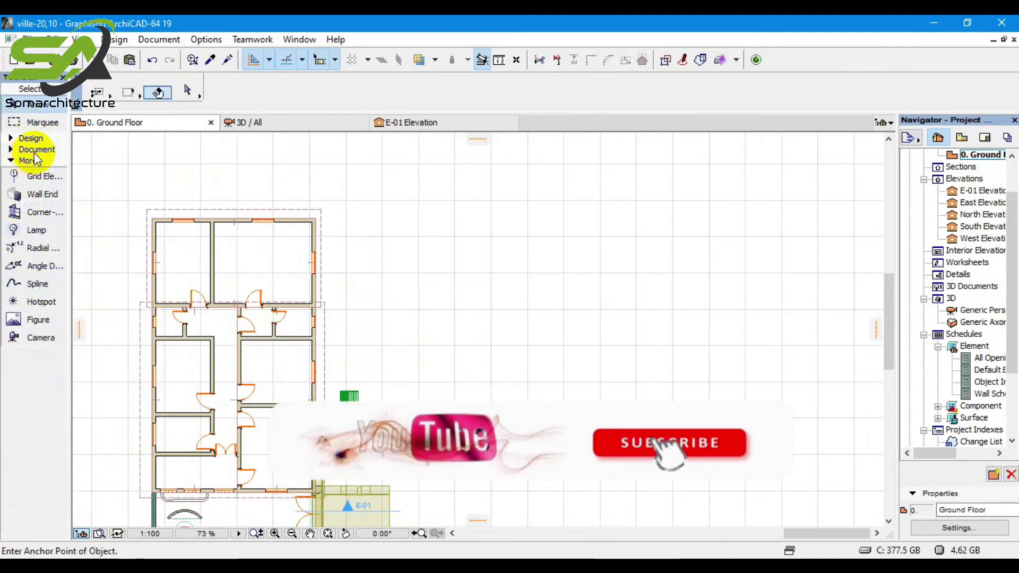
click(34, 151)
click(35, 256)
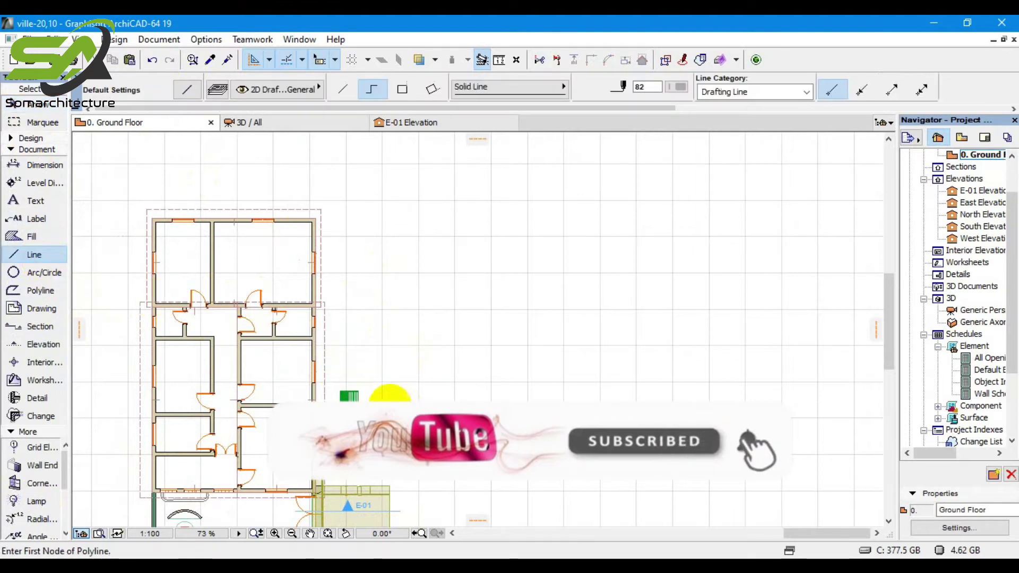
scroll(377, 349, up, 2)
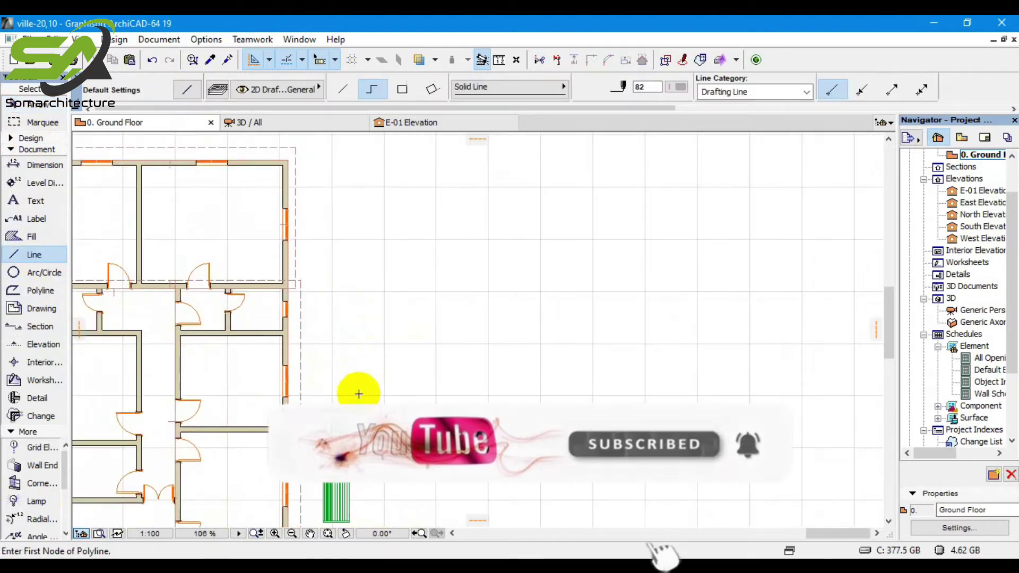
click(349, 409)
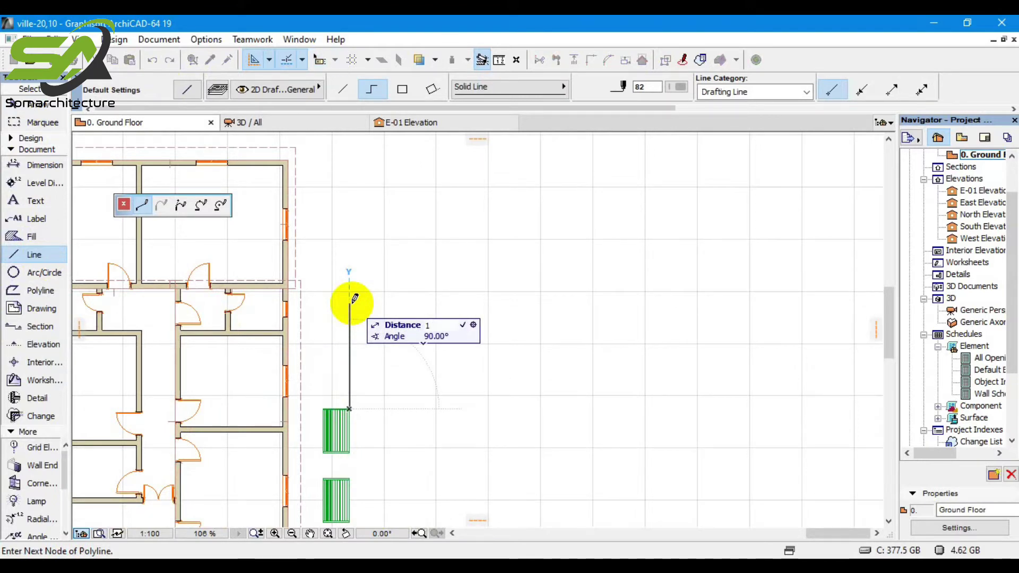
text(2)
key(Return)
Continue the polyline into a closed rectangle alongside the house, reaching level with the far end wall and returning to the 2 m segment's end.
scroll(342, 352, up, 1)
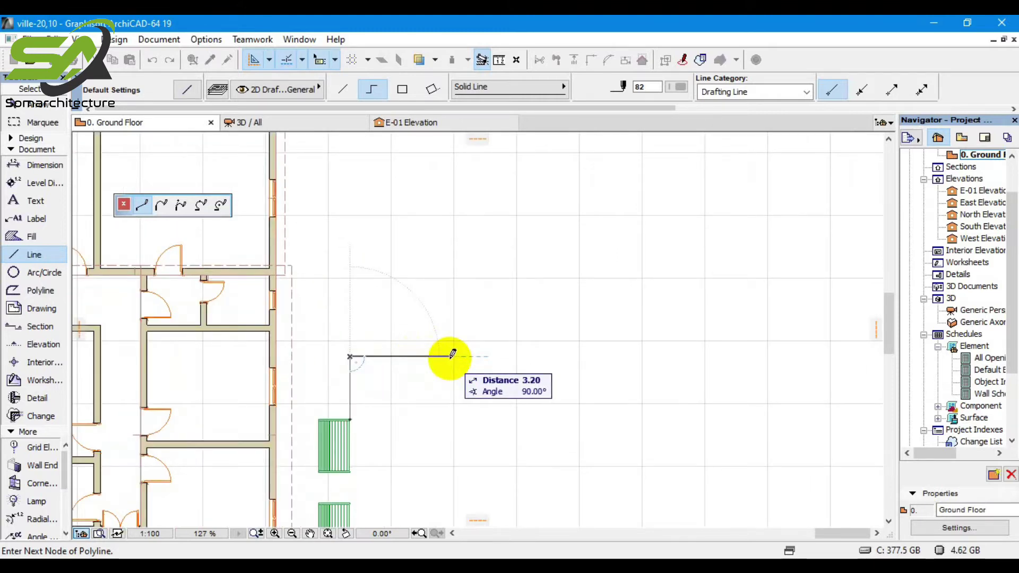
scroll(440, 446, down, 3)
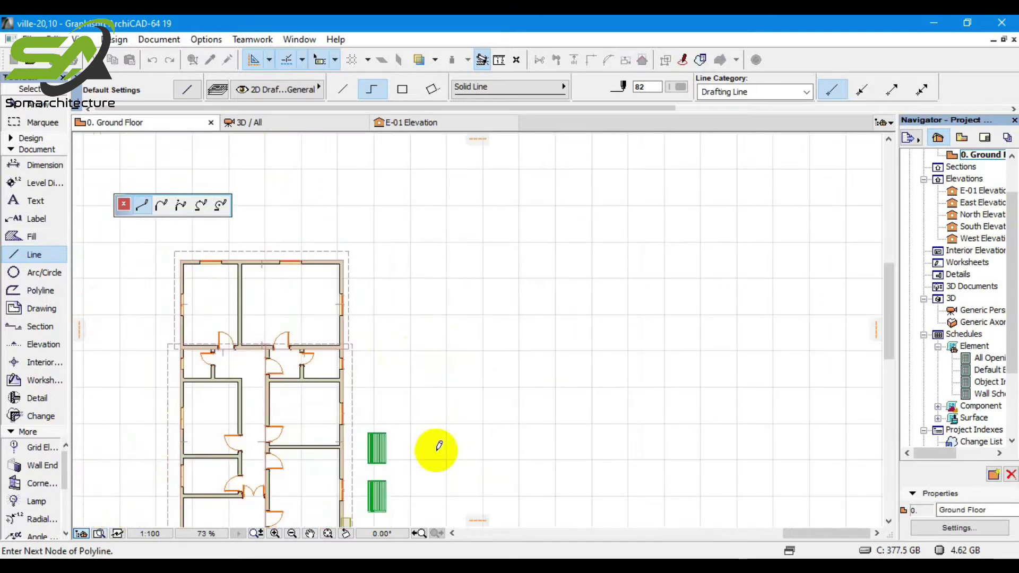
click(440, 396)
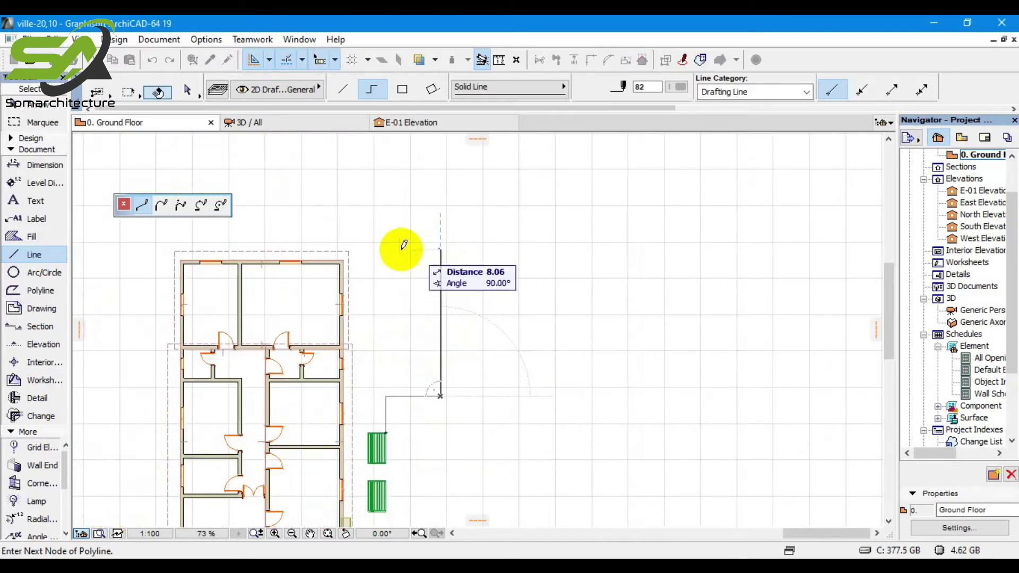
click(342, 257)
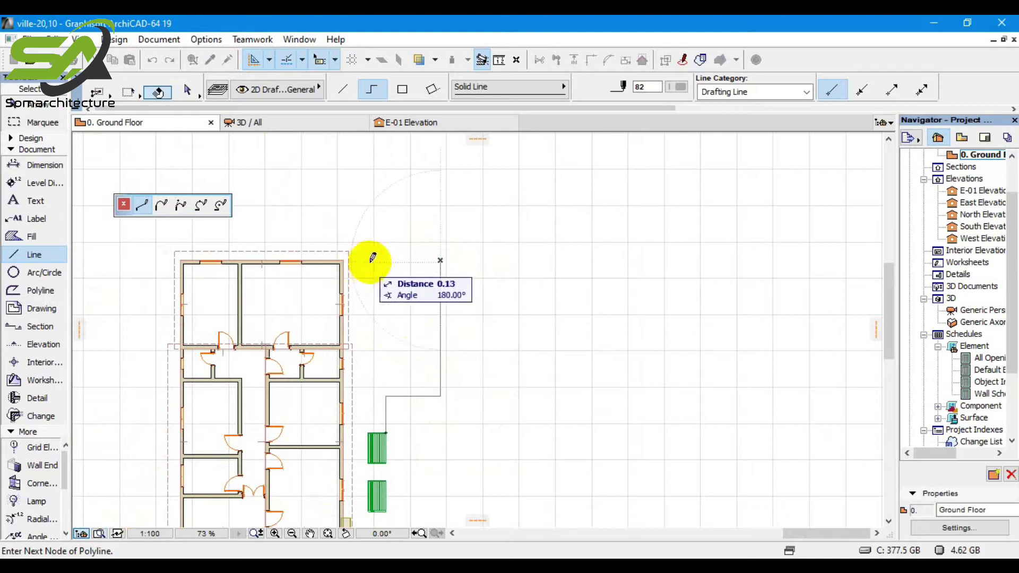
click(386, 395)
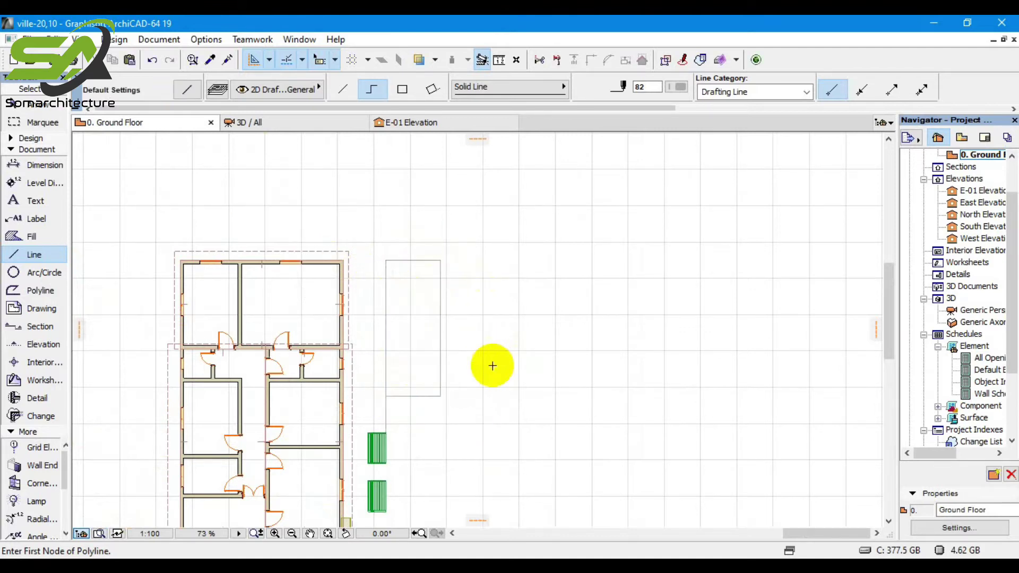
Remove the 2 m connecting segment from the polyline by moving its bench-side node onto the rectangle's corner.
scroll(492, 365, up, 2)
scroll(394, 235, up, 2)
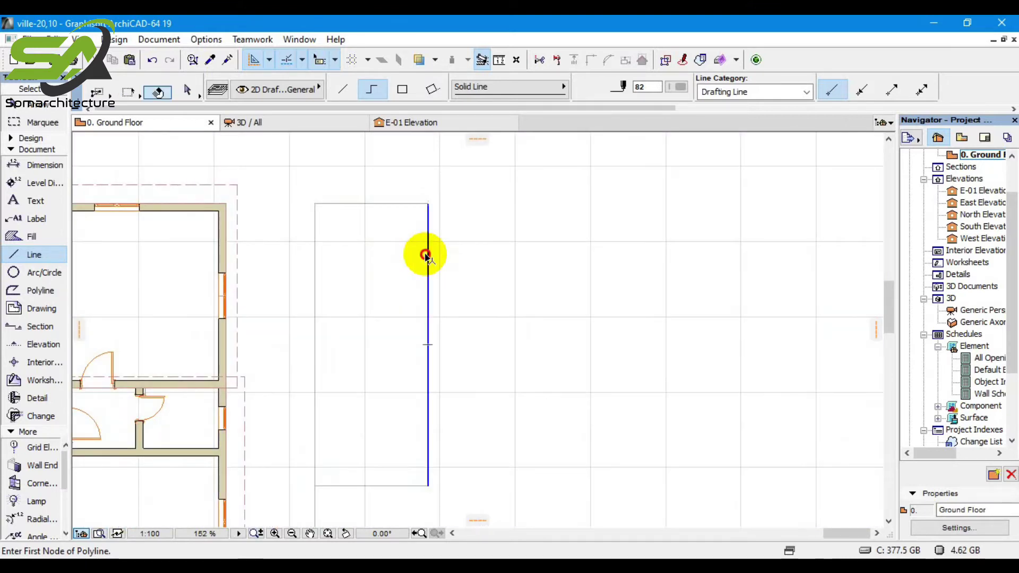
shift+click(428, 255)
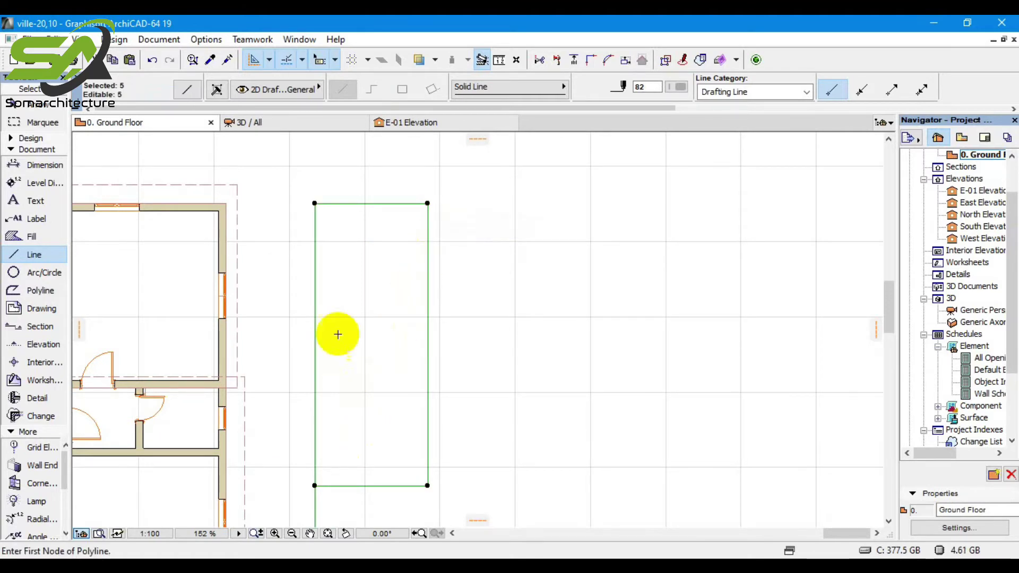
scroll(332, 470, down, 2)
scroll(326, 472, up, 2)
click(319, 387)
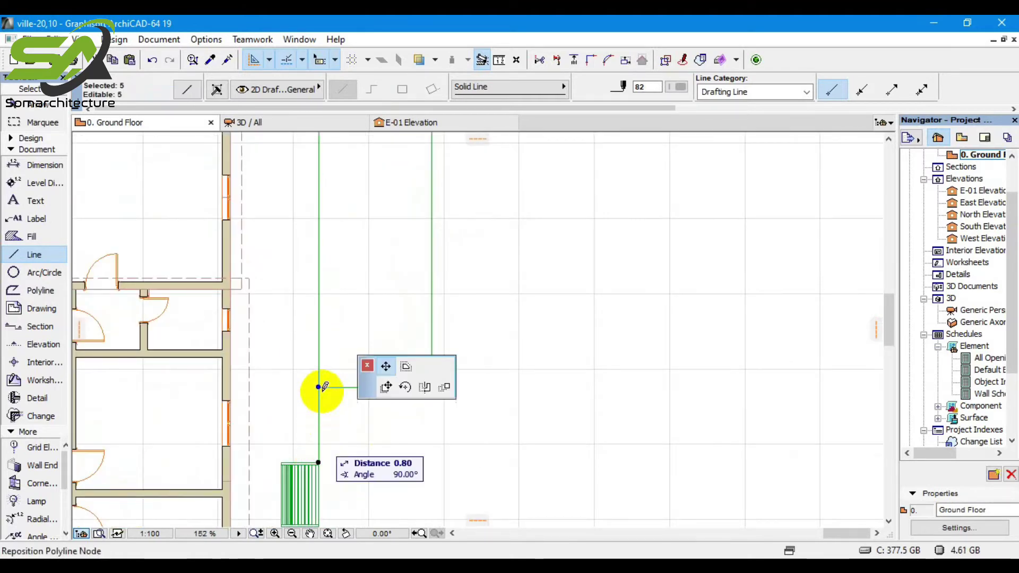
click(318, 387)
scroll(330, 437, down, 2)
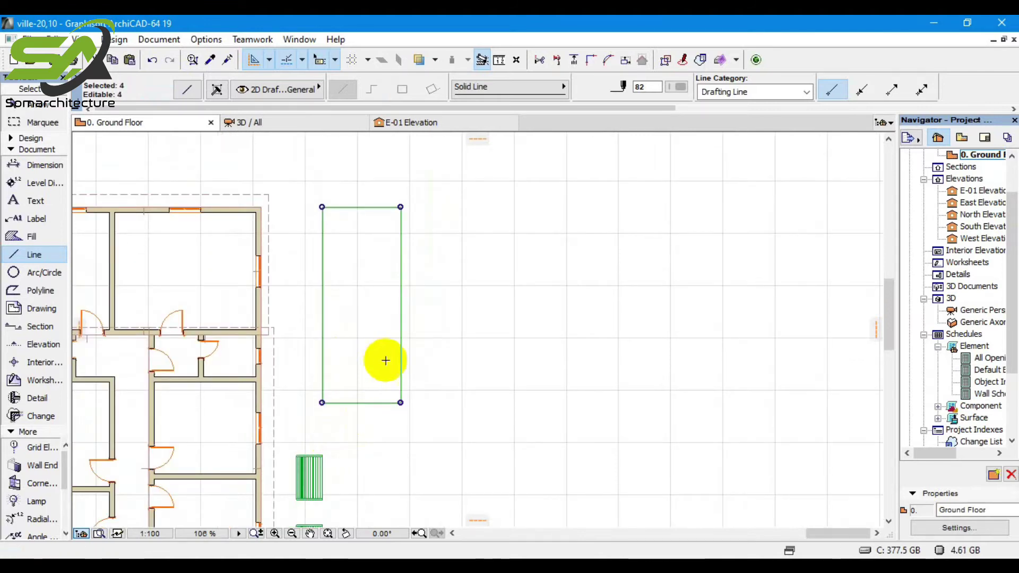
scroll(403, 356, up, 2)
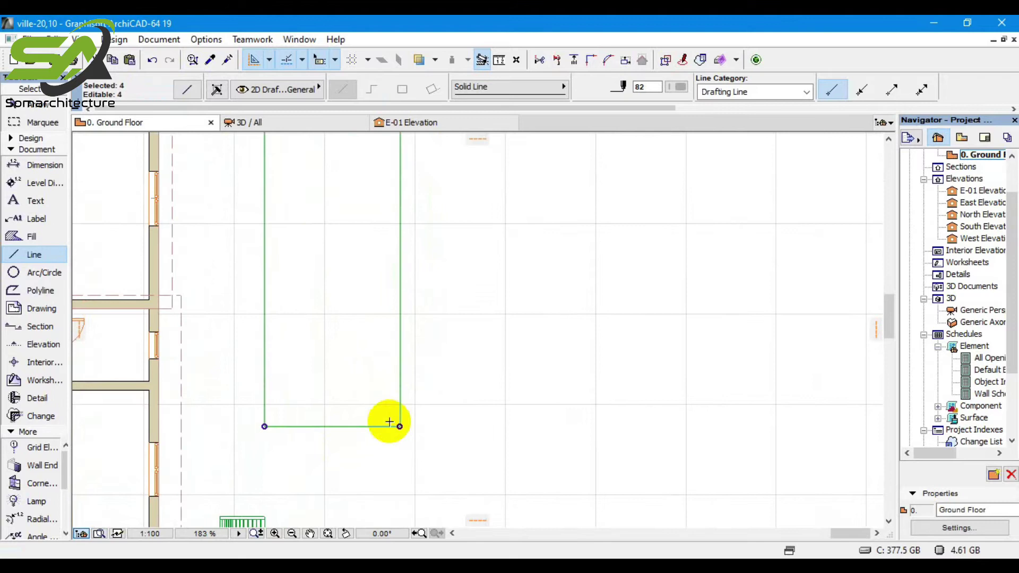
key(Escape)
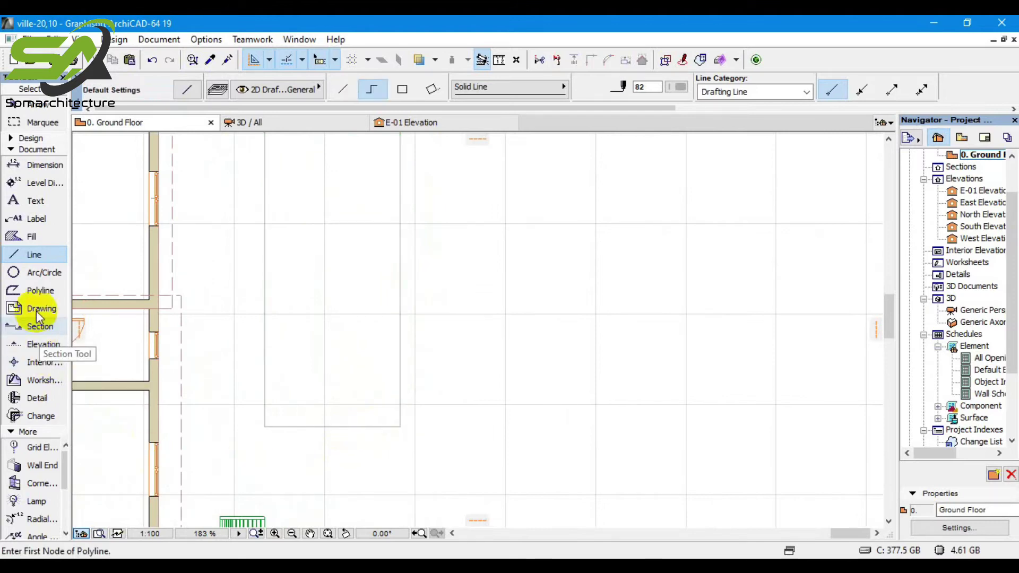
Set the default wall's base elevation to -0.60 and its height to 0.60.
click(31, 138)
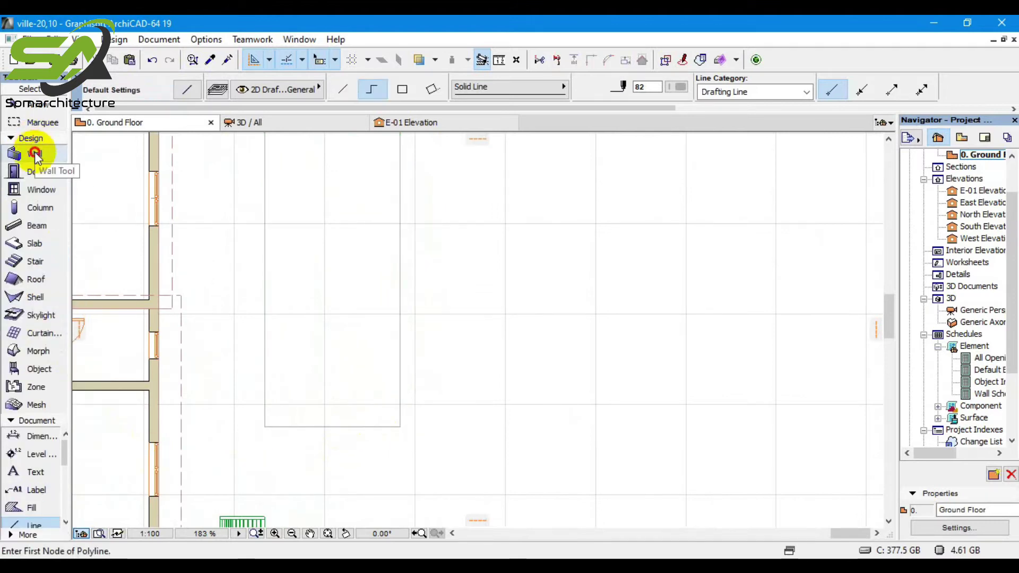
click(33, 154)
scroll(353, 400, down, 2)
scroll(357, 327, up, 1)
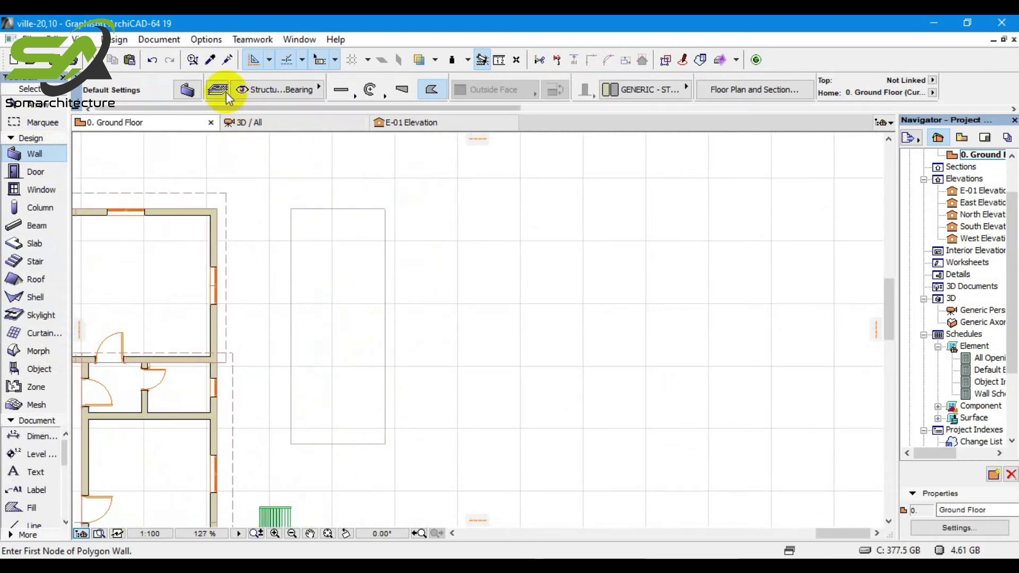
click(196, 95)
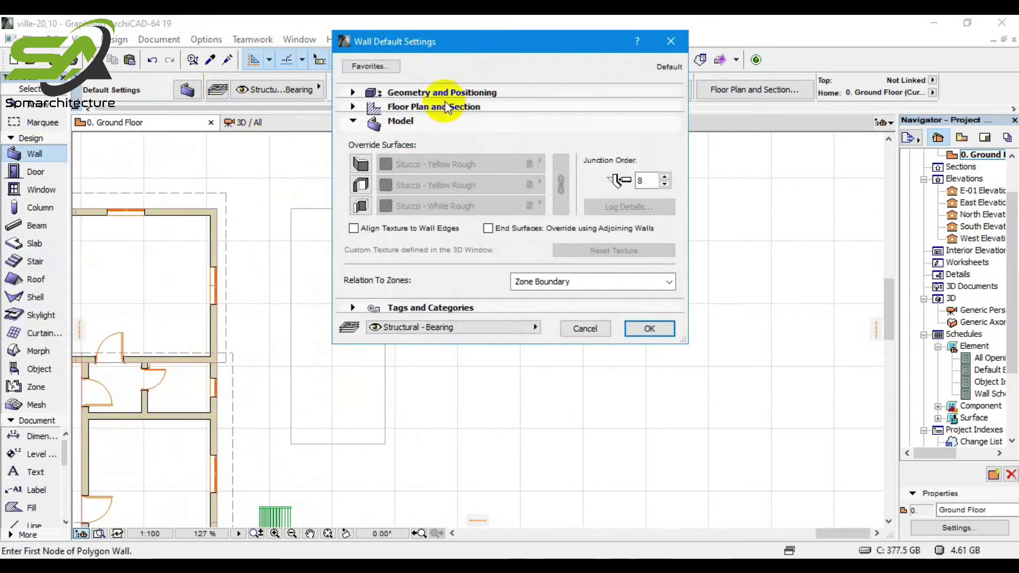
click(455, 93)
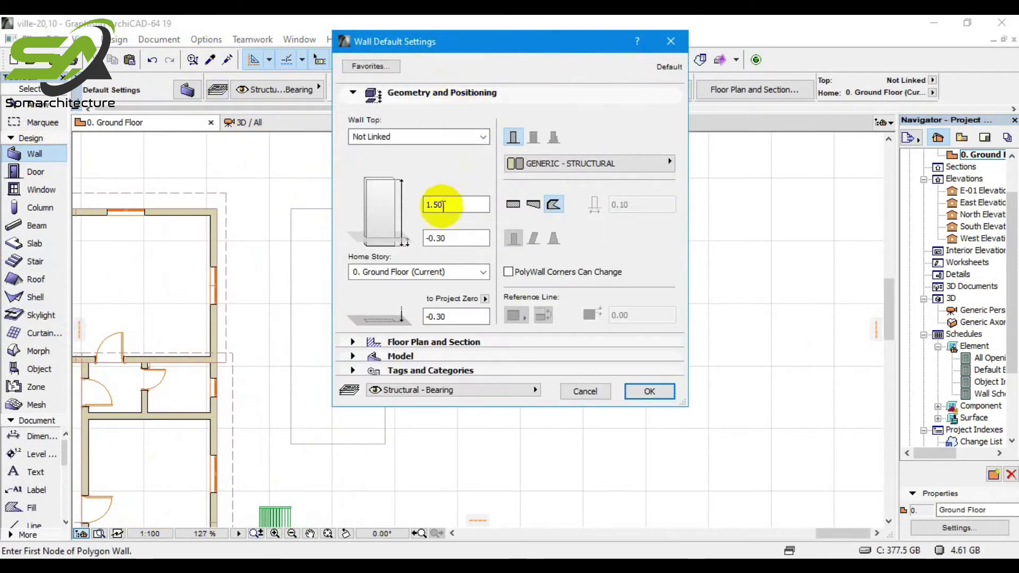
click(461, 243)
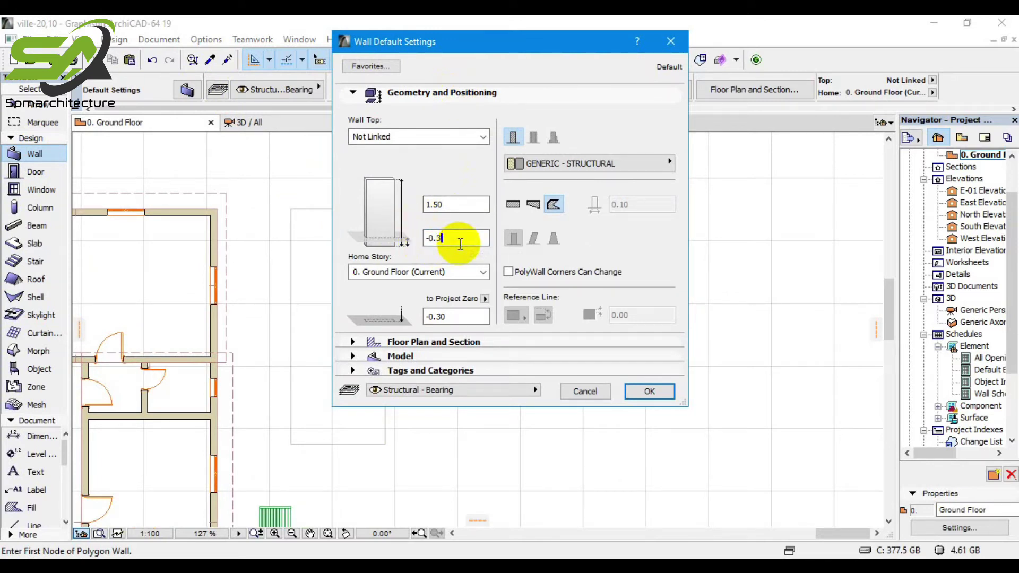
text(-0.6)
double_click(451, 204)
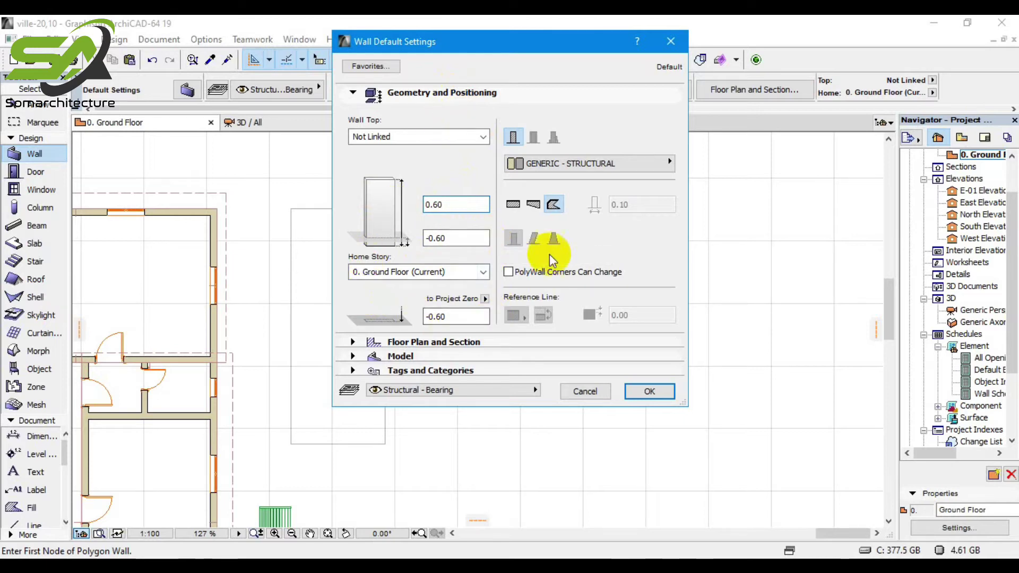
click(654, 391)
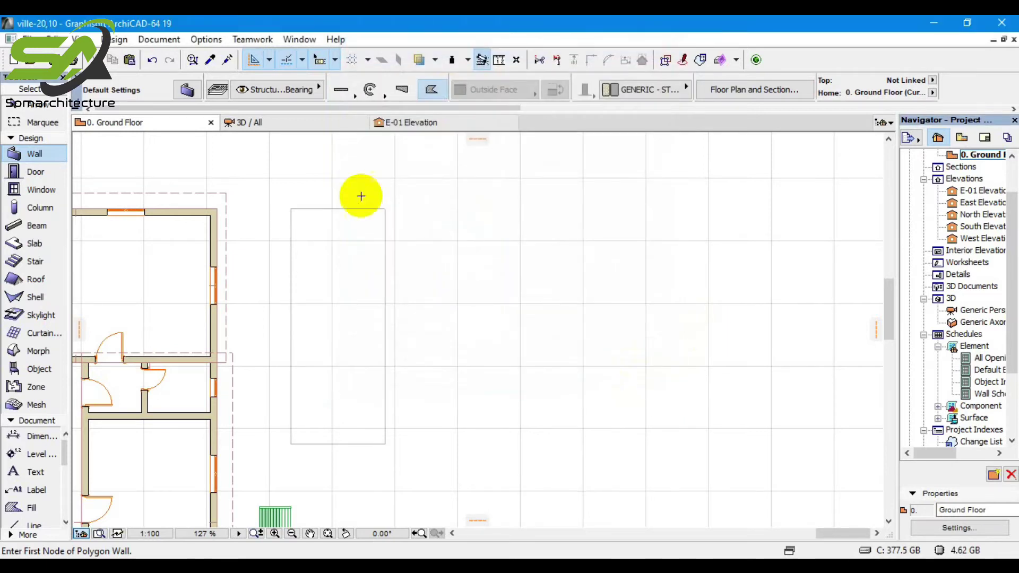
Choose the rectangular geometry method for the Wall tool with a wall thickness of 0.10.
click(345, 95)
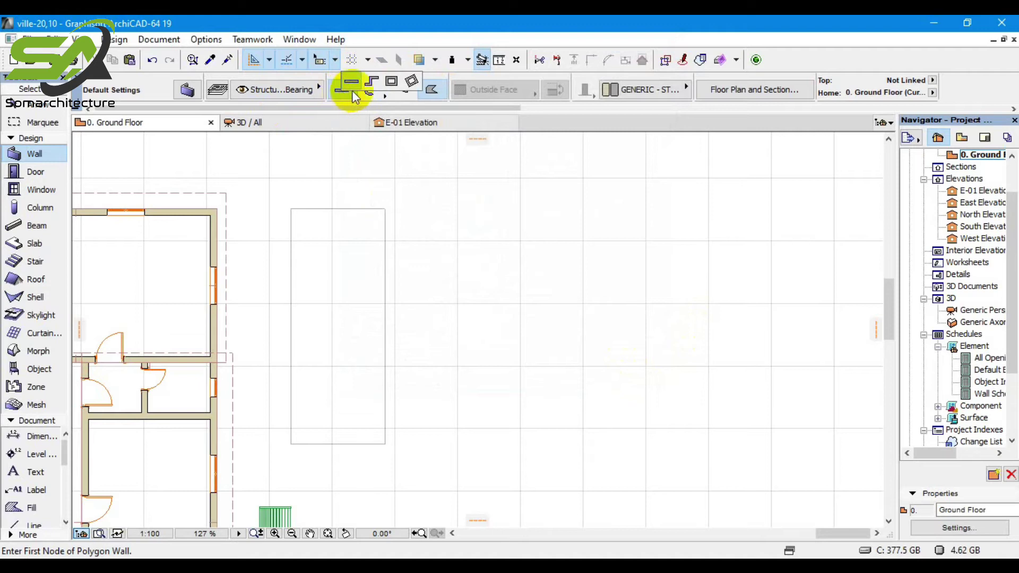
click(391, 82)
click(187, 90)
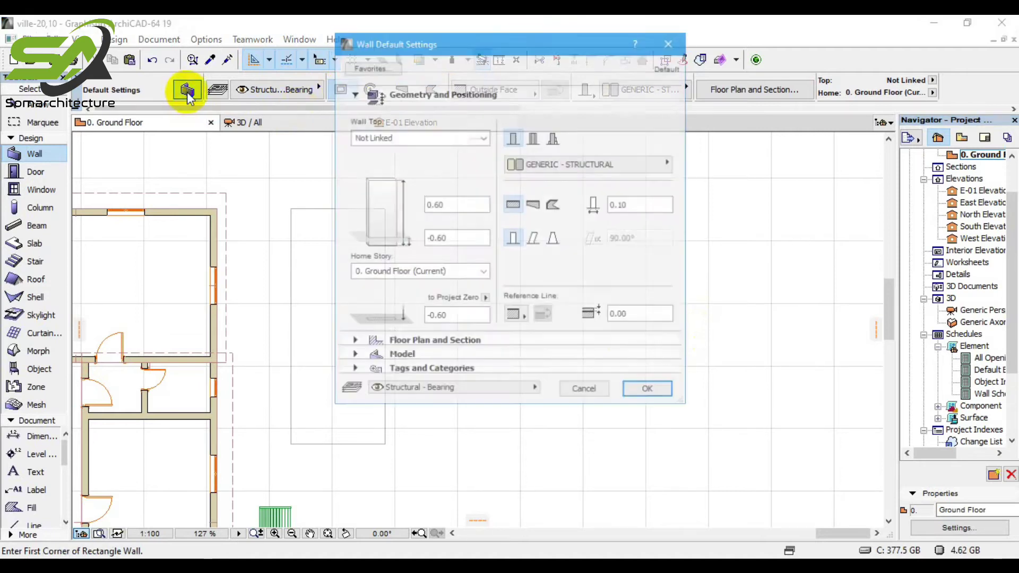
double_click(630, 206)
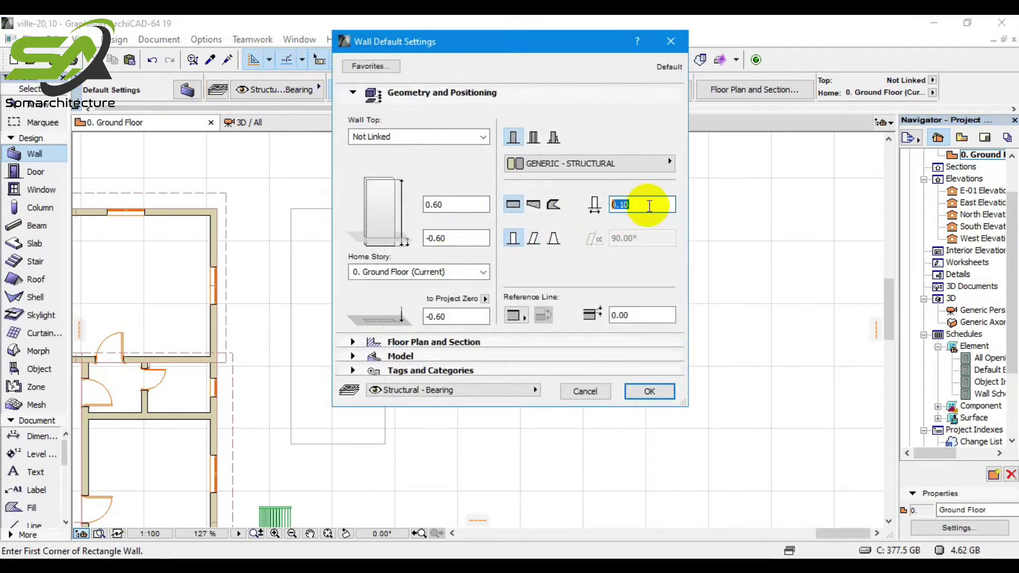
click(649, 391)
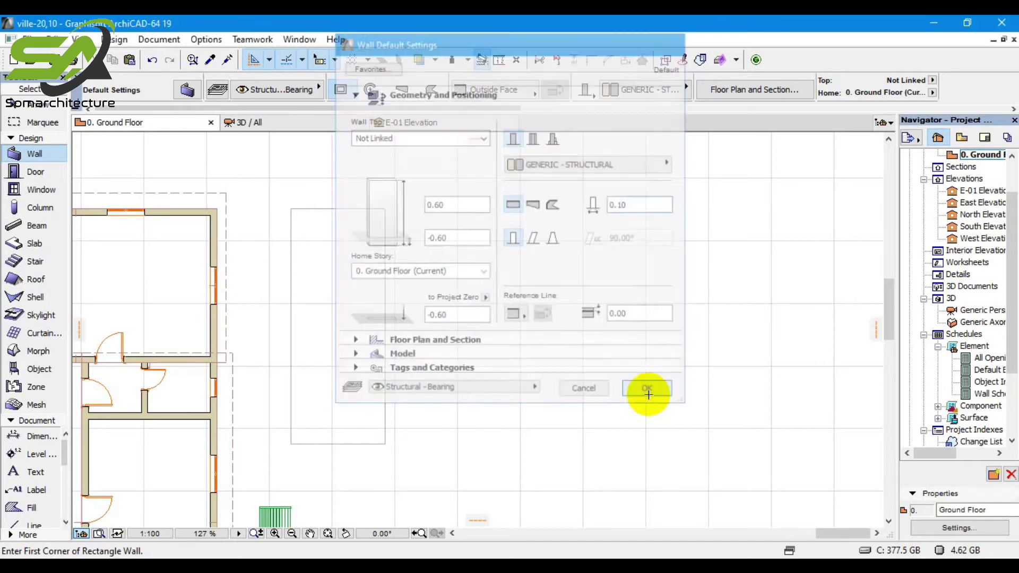
Build the rectangular wall over the drawn outline, from the corner nearest the benches to the diagonally opposite corner.
click(288, 445)
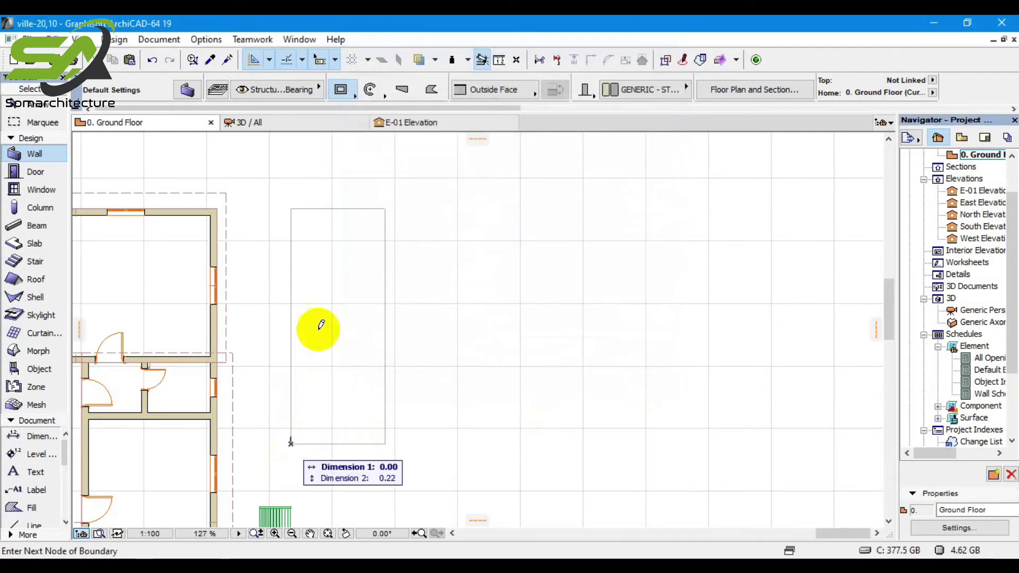
scroll(366, 202, up, 4)
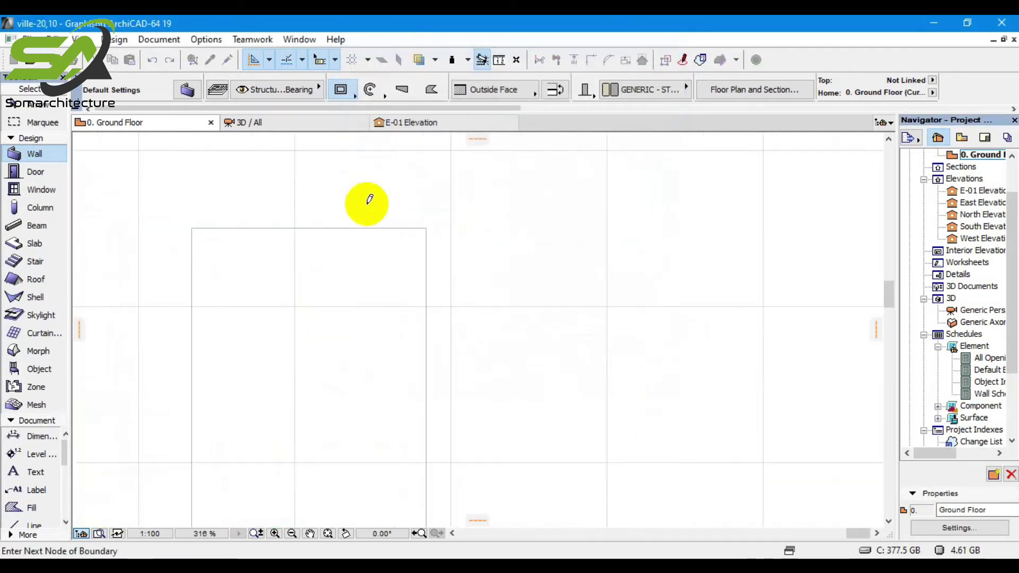
click(422, 229)
scroll(332, 219, down, 2)
scroll(329, 219, down, 2)
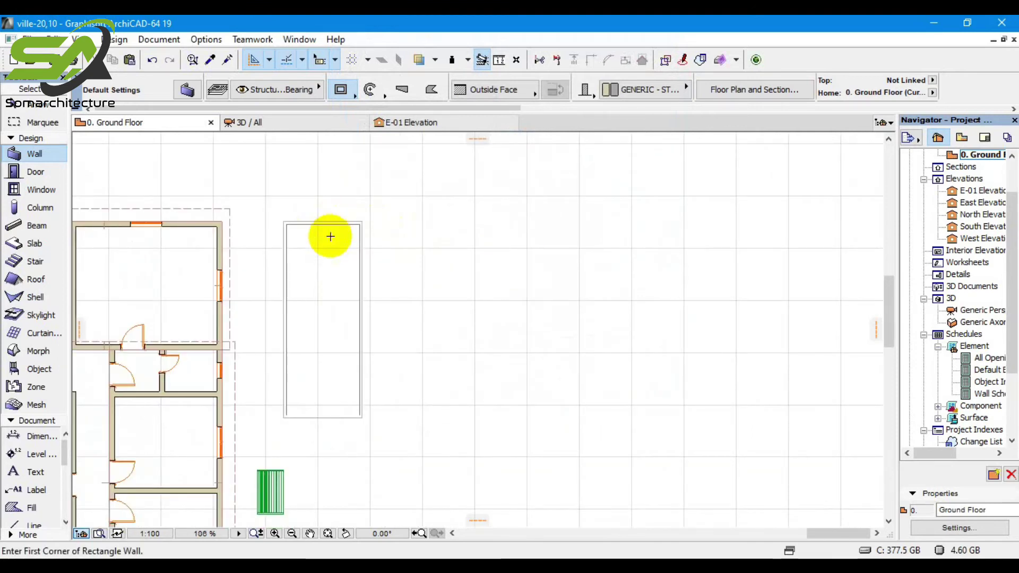
scroll(318, 305, up, 2)
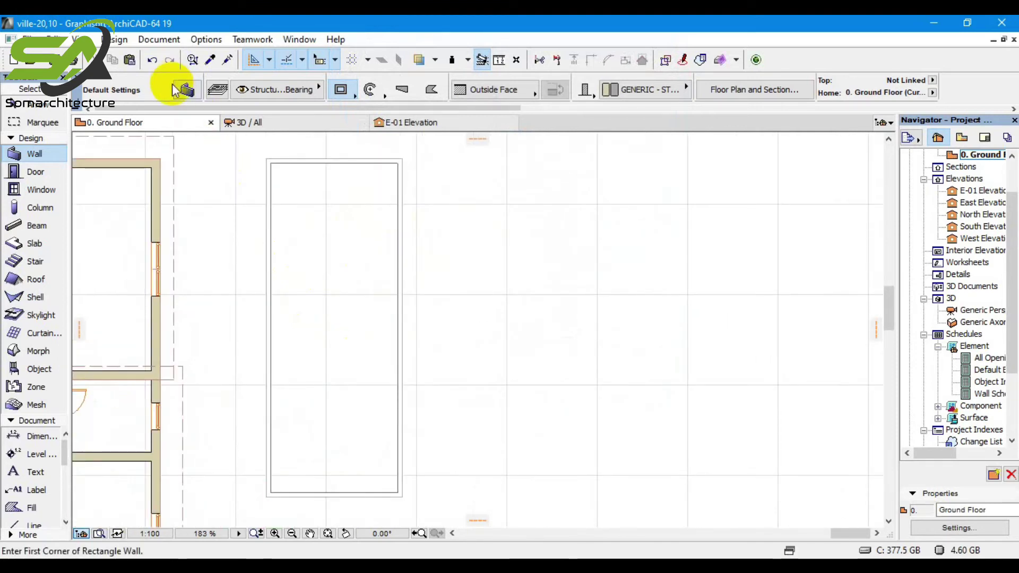
Choose Tree Model Detailed 19 from the Garden 19 library folder as the default object.
click(33, 368)
double_click(33, 369)
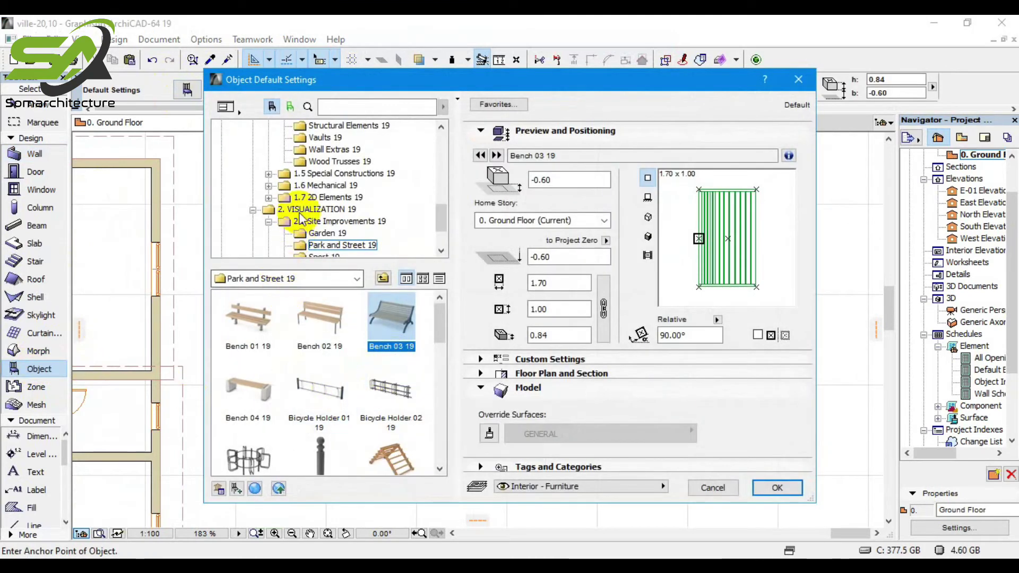
scroll(305, 223, down, 1)
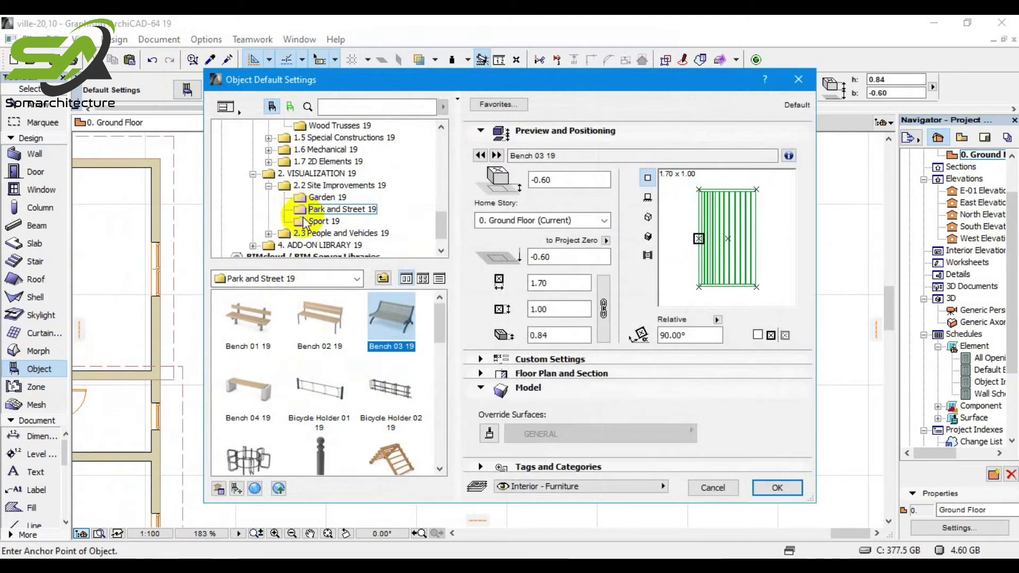
click(271, 235)
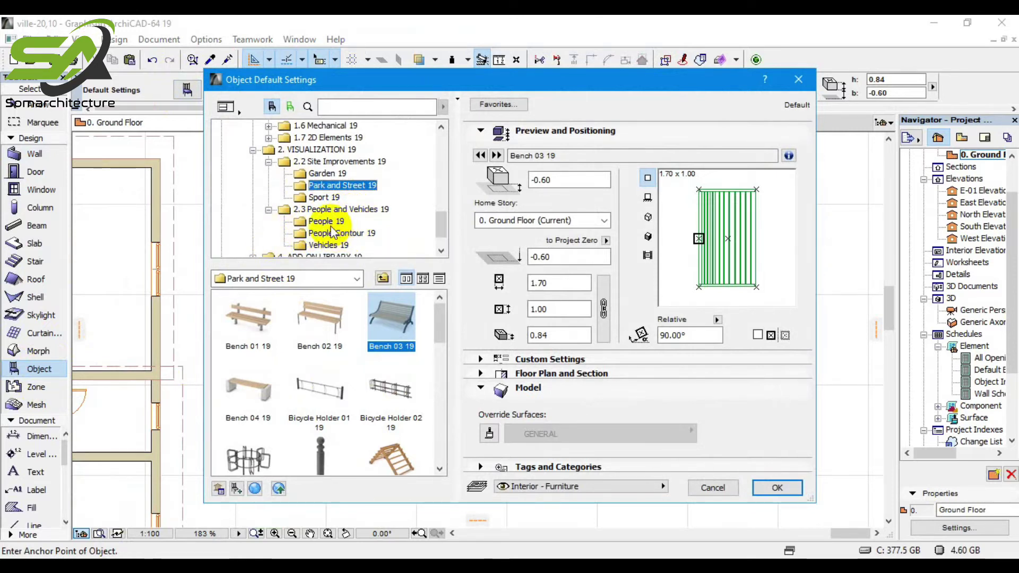
click(317, 174)
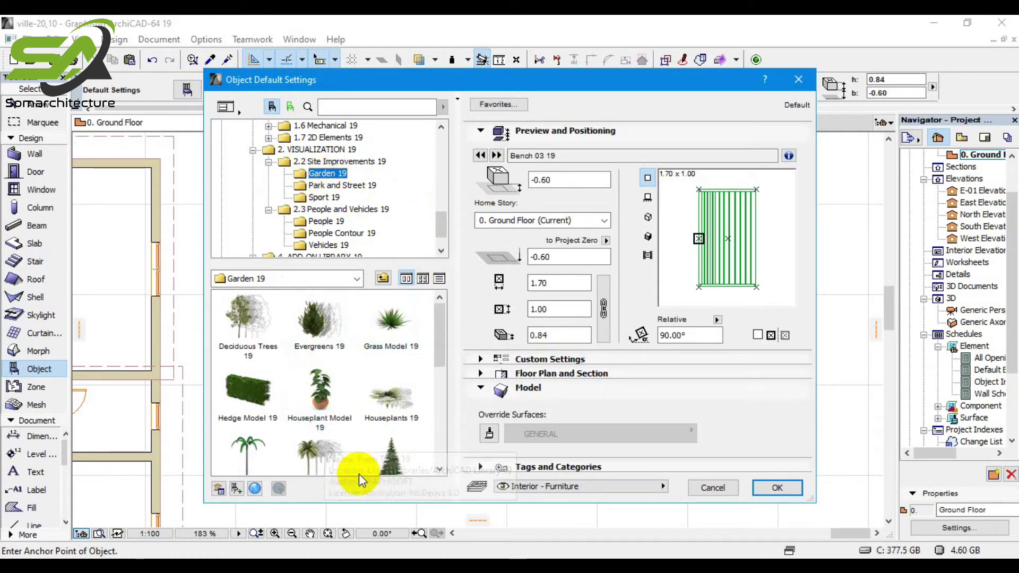
scroll(332, 418, down, 5)
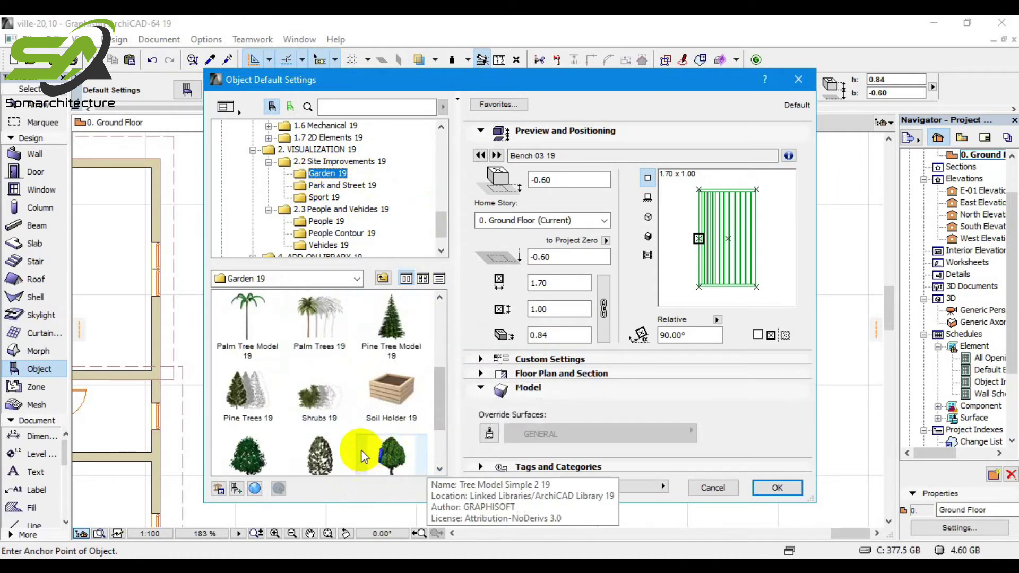
scroll(371, 446, down, 1)
scroll(404, 424, up, 2)
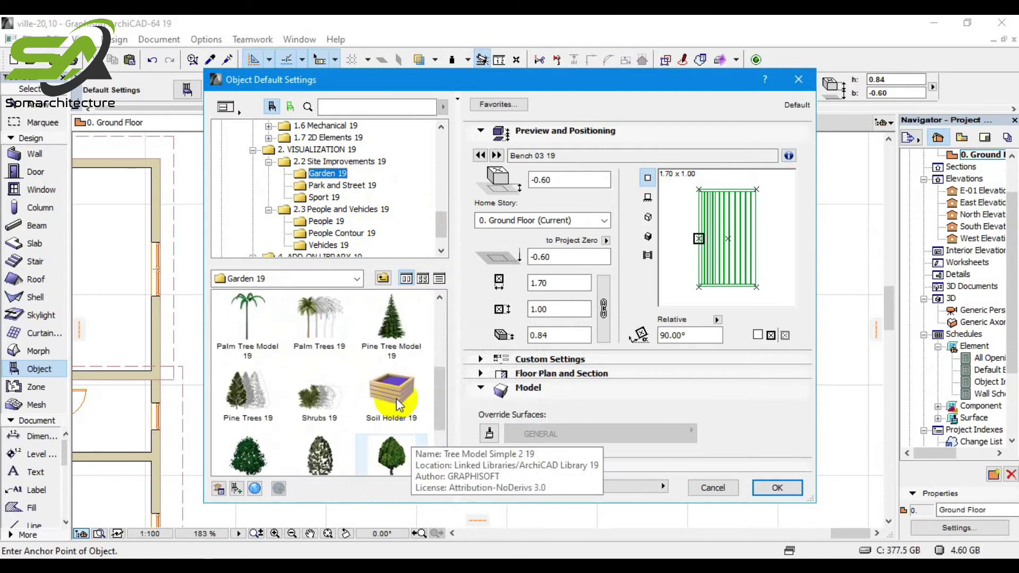
scroll(399, 405, down, 1)
click(387, 406)
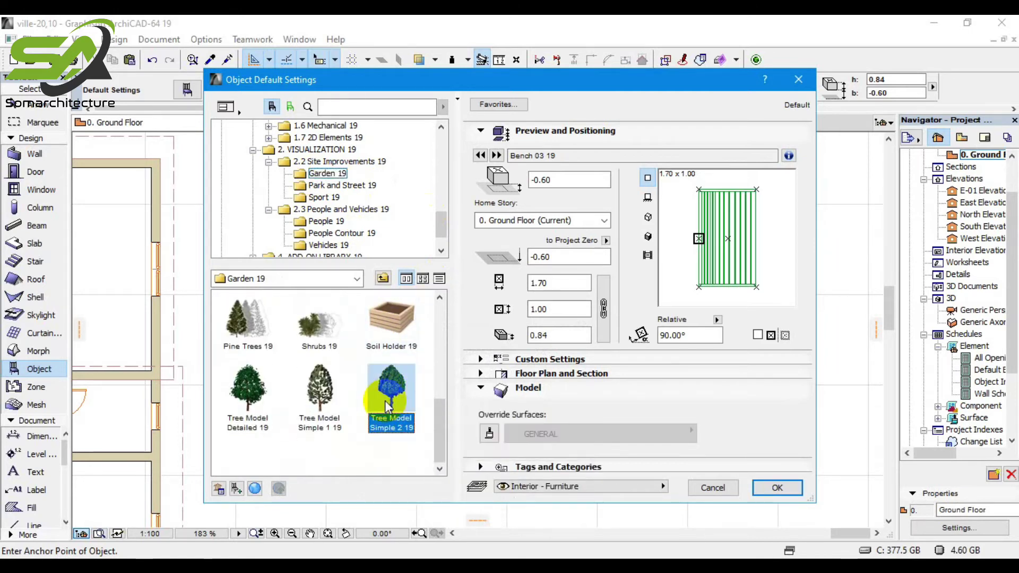
click(253, 416)
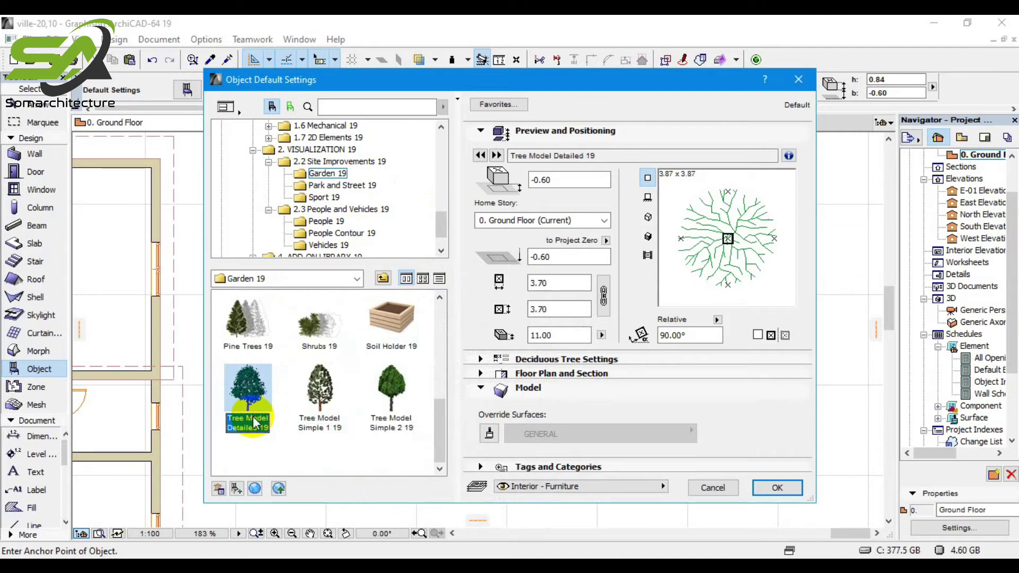
Preview the tree in 3D and set its default height to 6.00.
click(648, 216)
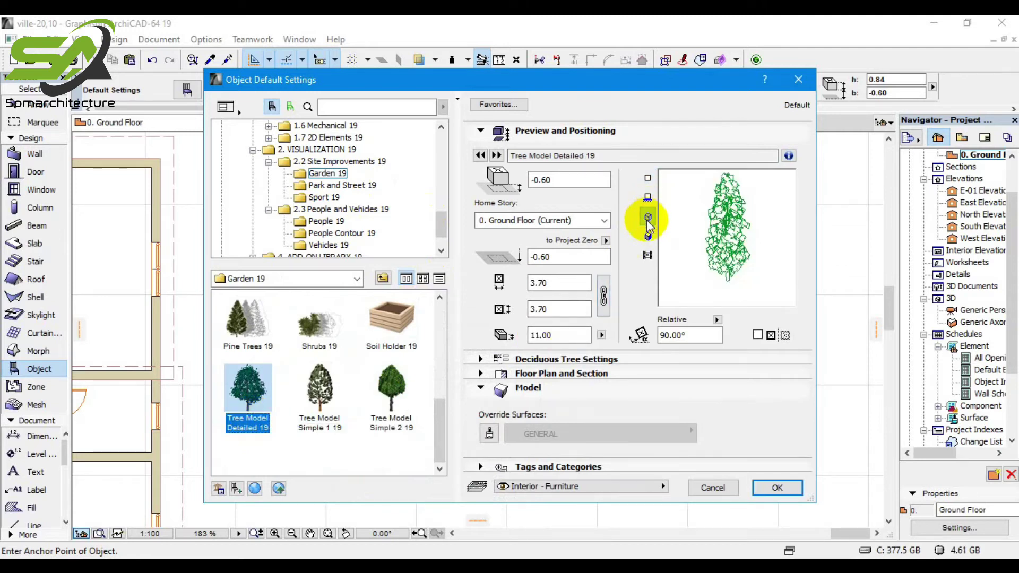
click(647, 236)
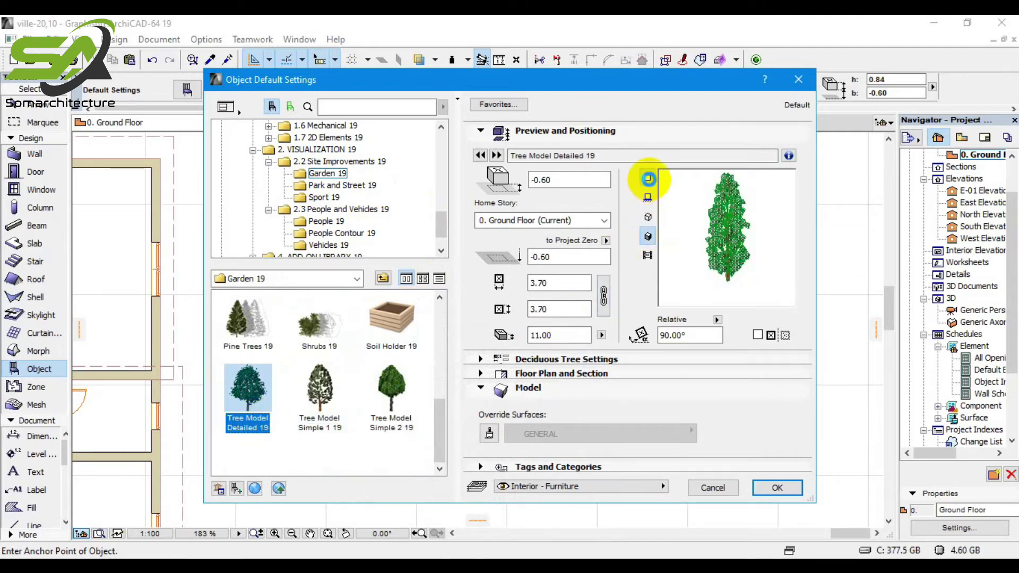
click(647, 179)
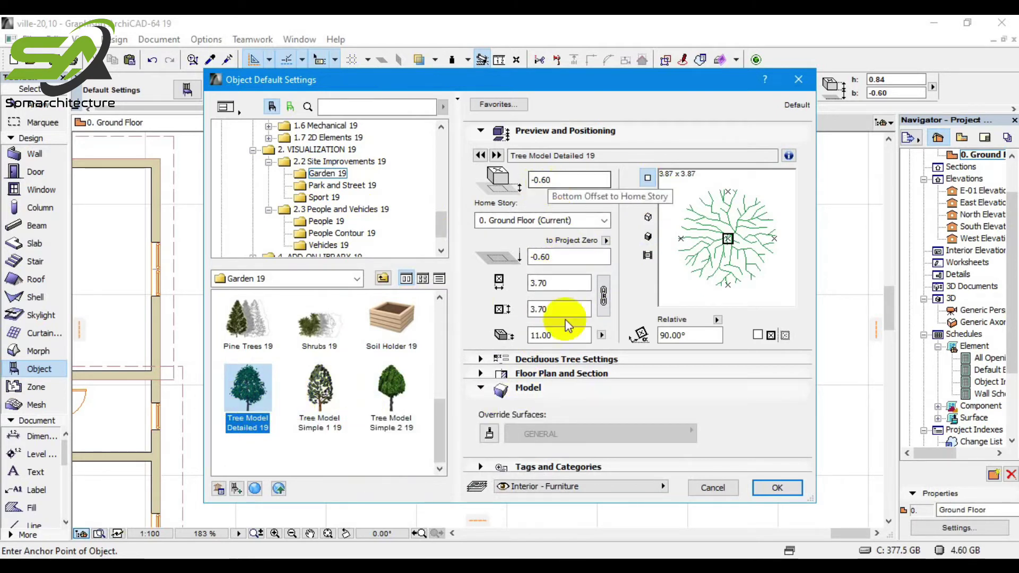
double_click(543, 336)
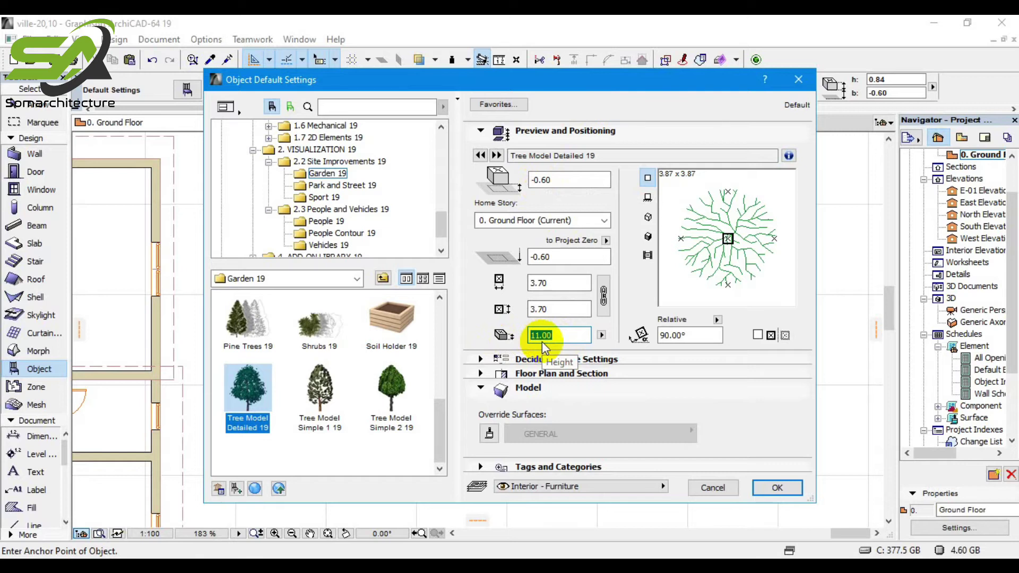
text(6,00)
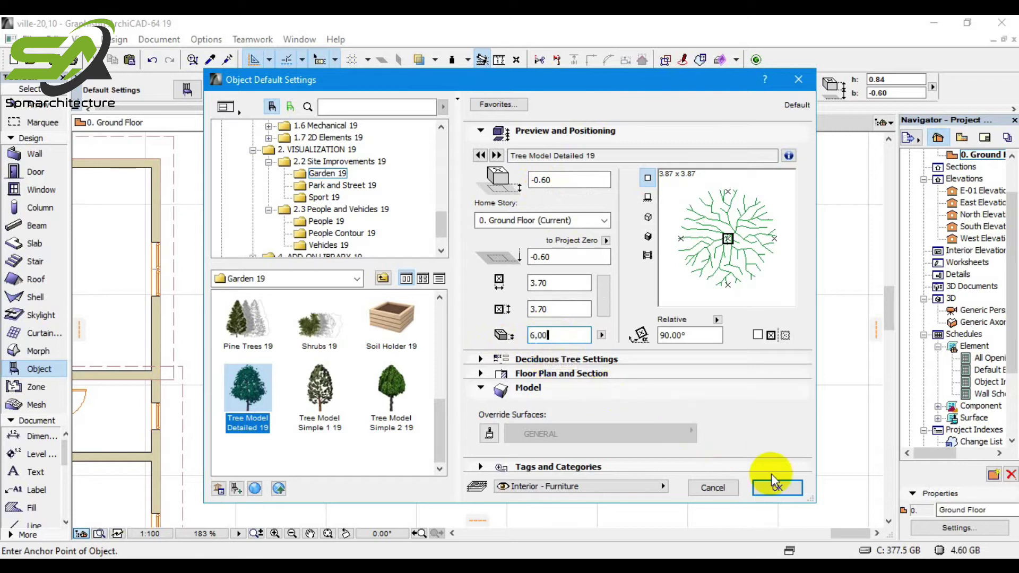
click(780, 488)
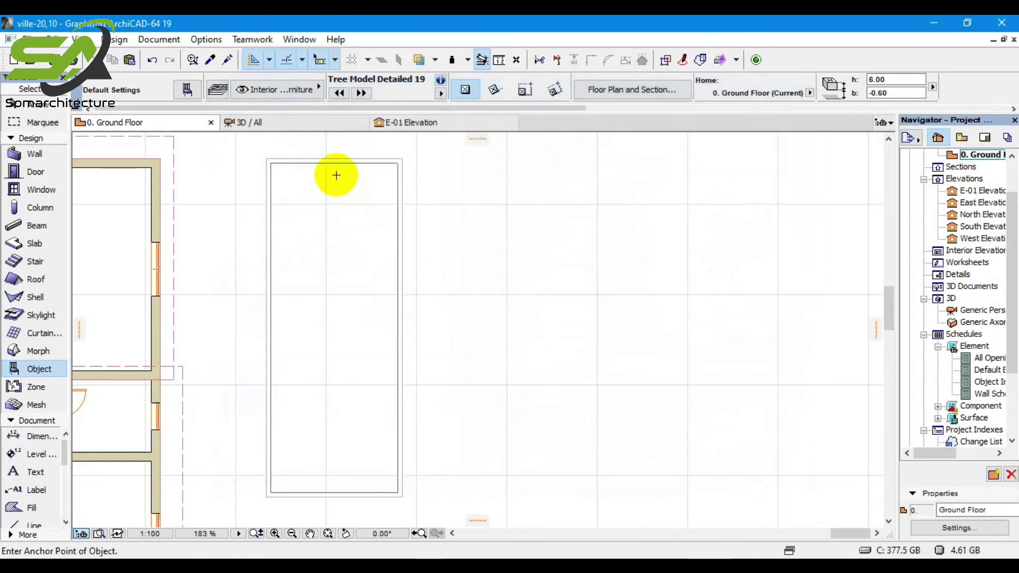
Place the tree inside the enclosure's end farthest from the benches and shrink its crown in both plan directions.
click(330, 188)
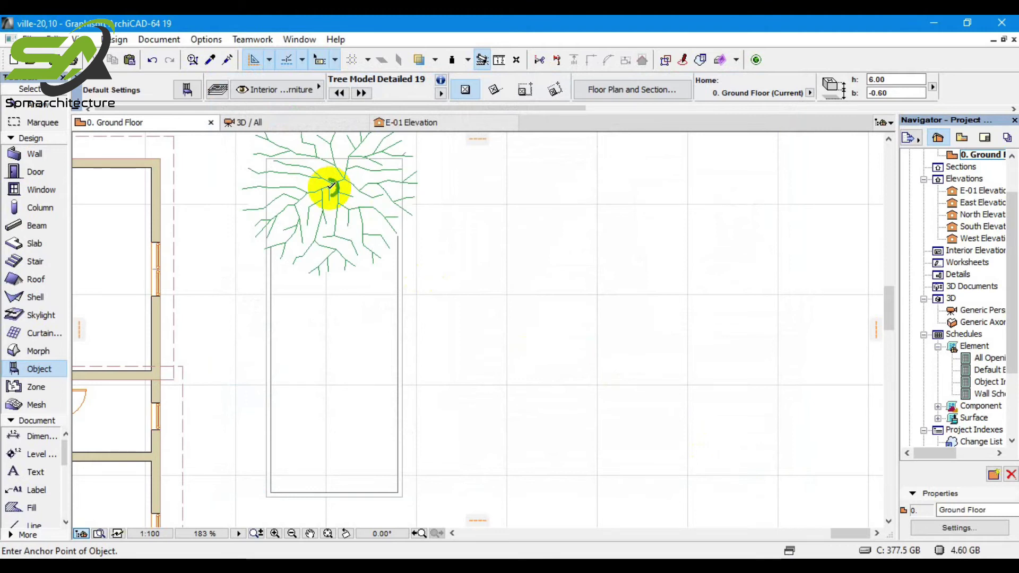
shift+click(333, 222)
scroll(331, 225, down, 3)
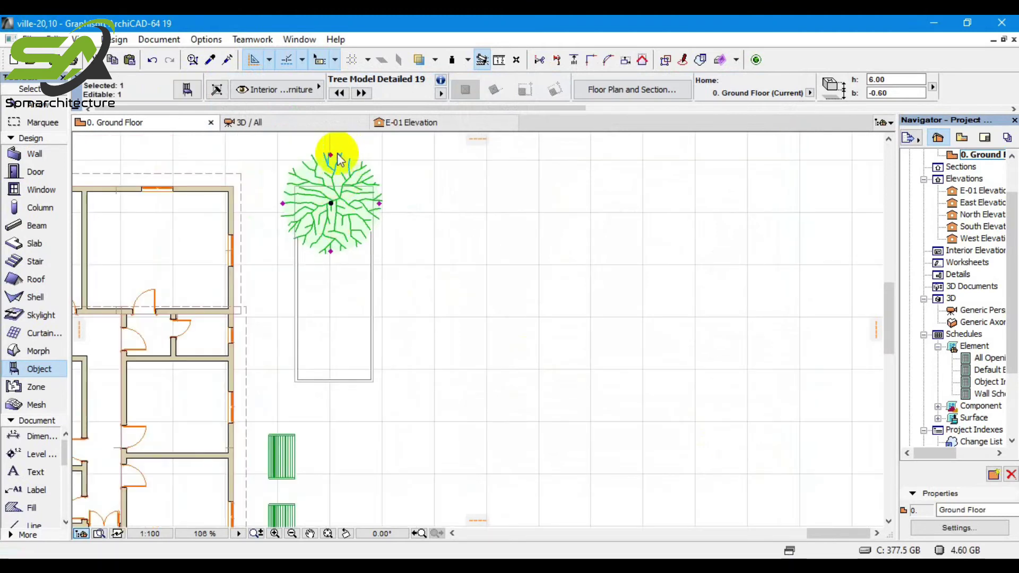
click(330, 155)
click(335, 171)
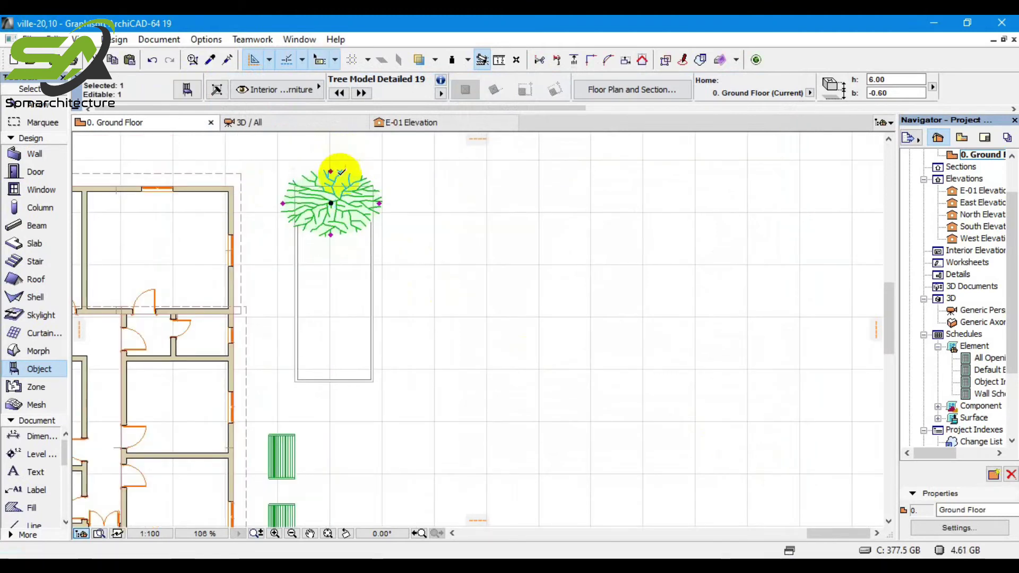
click(379, 204)
click(357, 199)
Copy the tree by its centre about 6.37 straight along the enclosure to the end nearest the benches.
scroll(351, 200, up, 1)
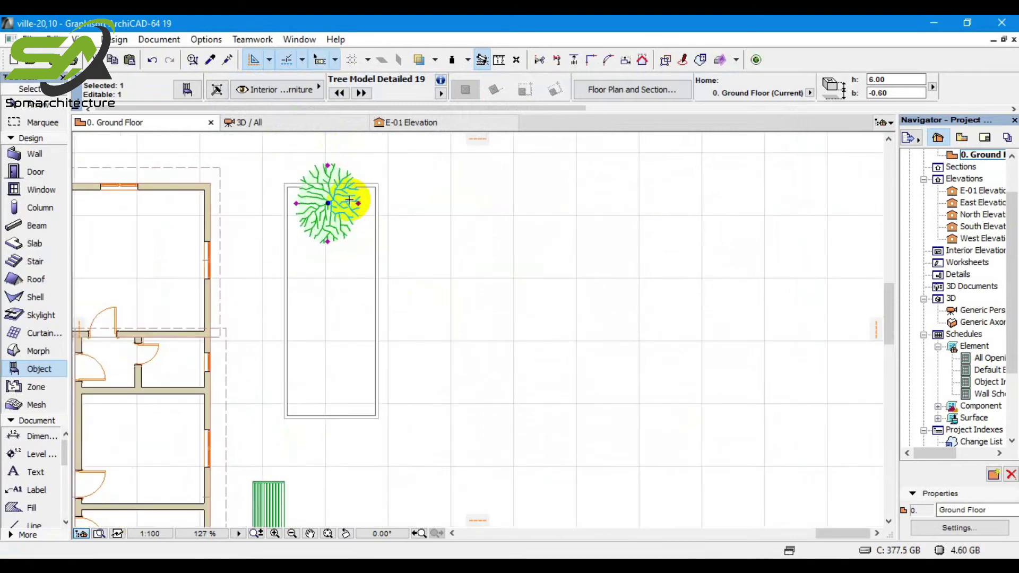
key(ctrl+shift+d)
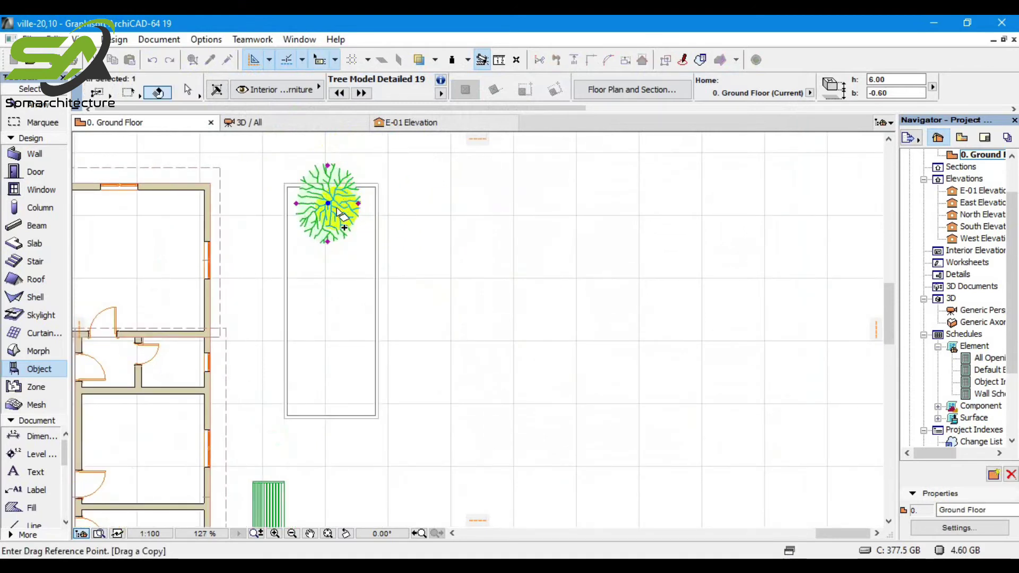
click(329, 204)
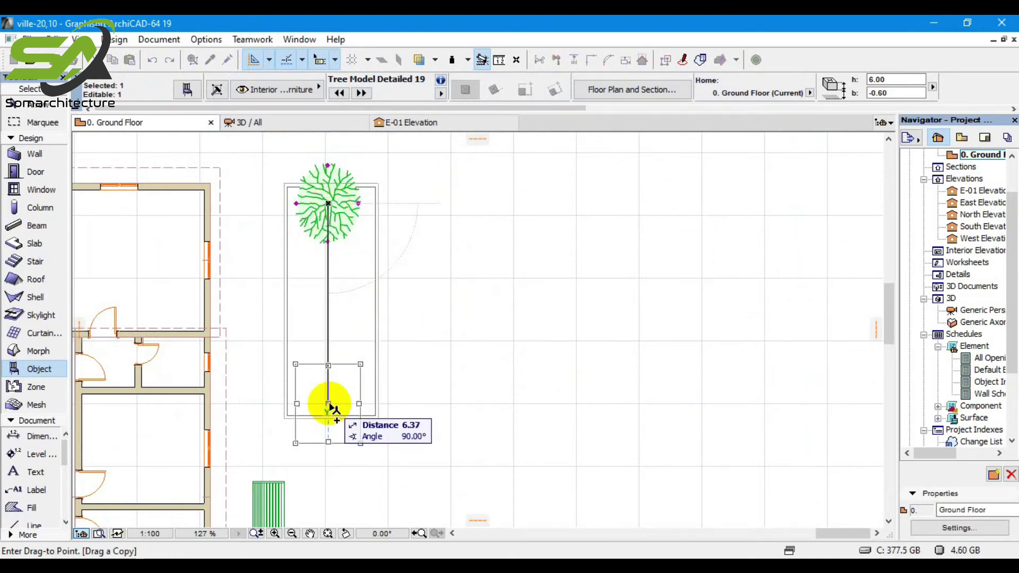
click(329, 405)
key(Escape)
Place a row of four Houseplant Model 19 objects with a height of 1.50 between the two trees.
click(186, 90)
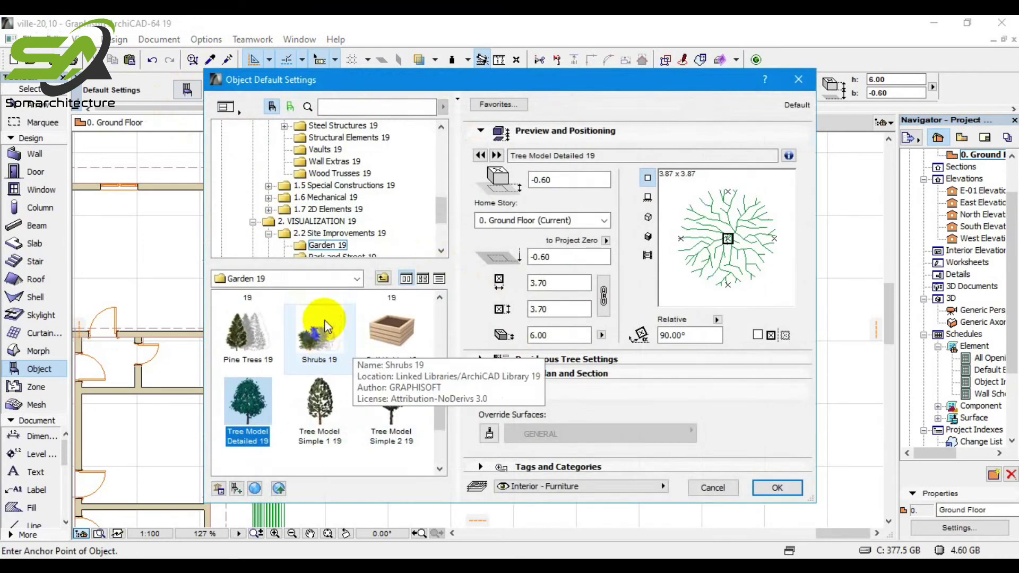
scroll(324, 320, up, 3)
click(324, 403)
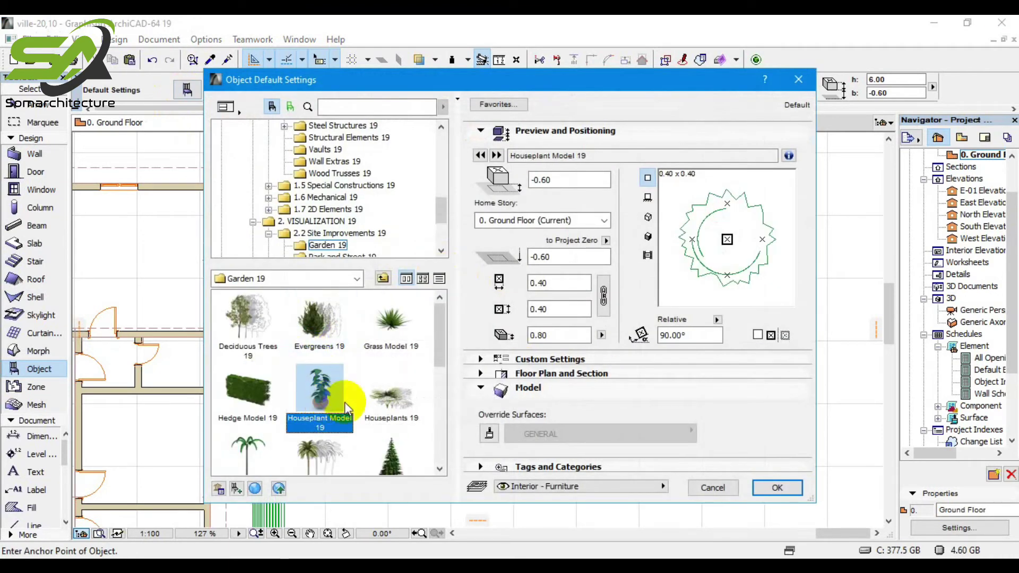
click(563, 336)
text(1)
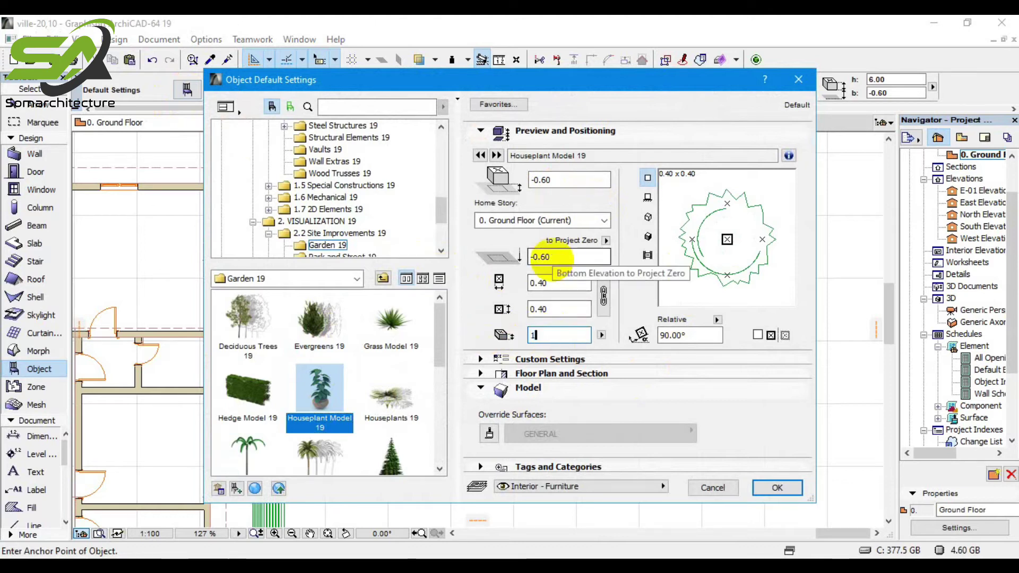
text(.50)
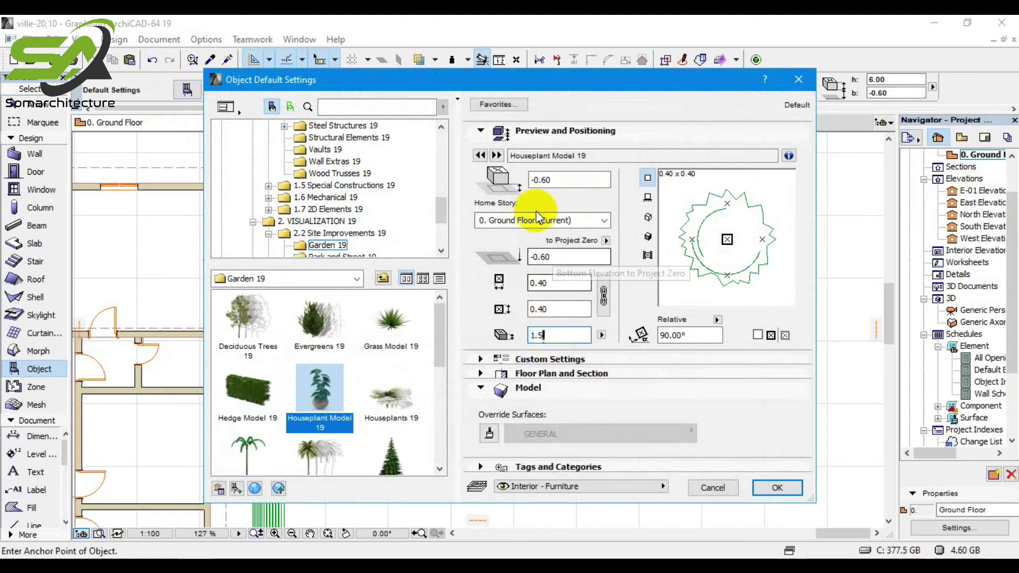
click(782, 487)
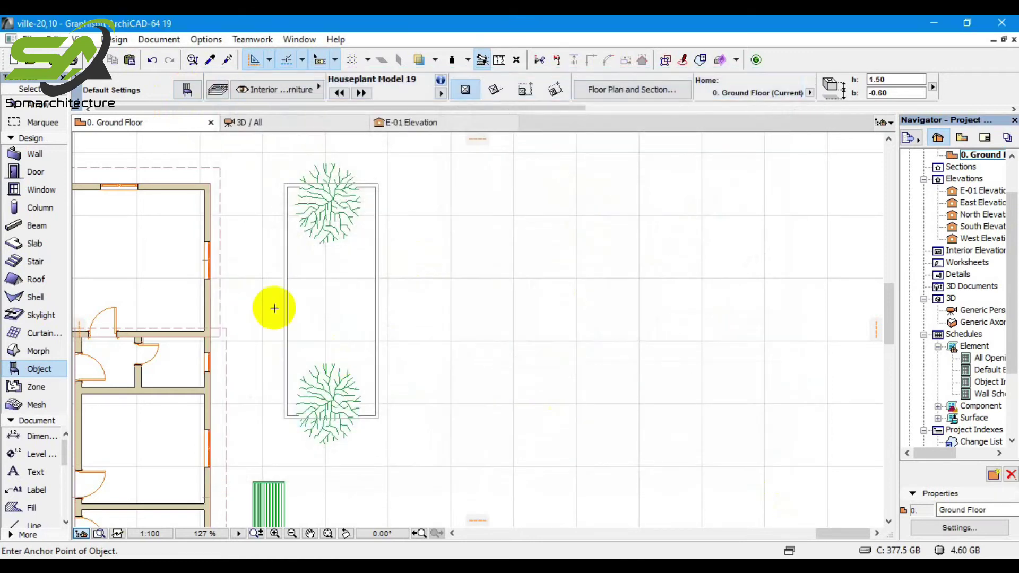
click(328, 258)
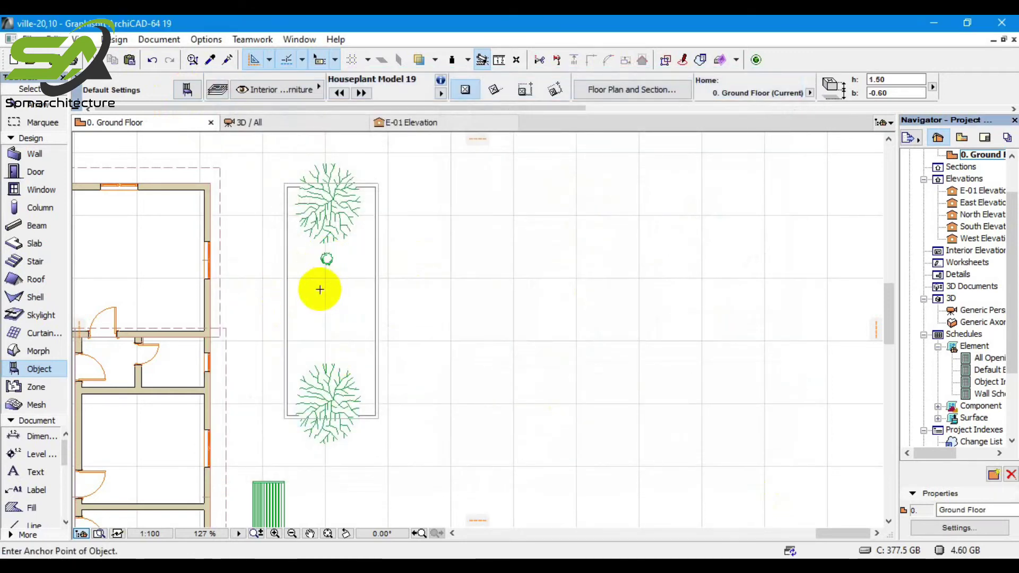
click(328, 279)
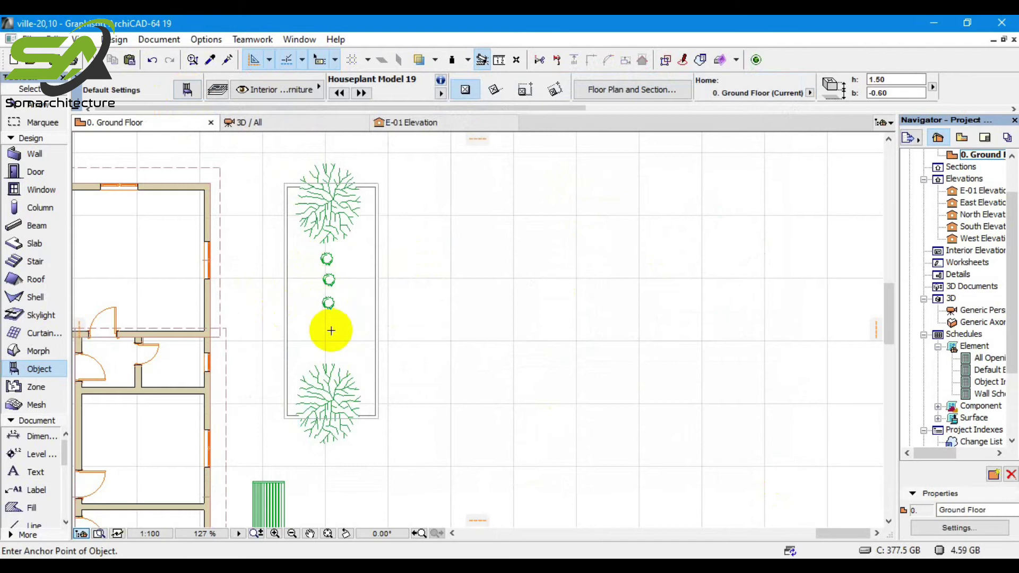
Scatter Houseplants 19 flowers with a height of 1.50 around the row of plants inside the enclosure.
click(189, 91)
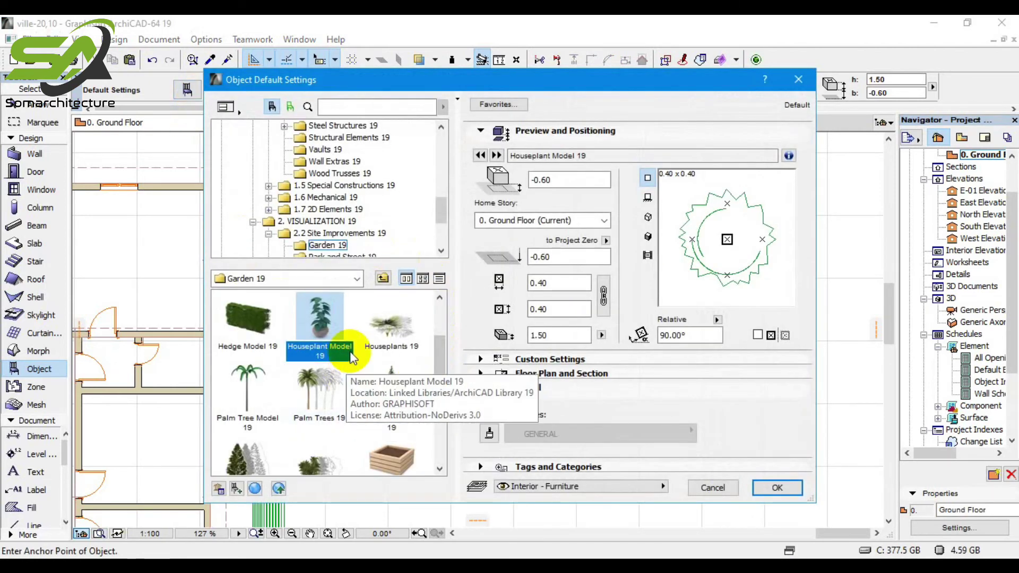
scroll(349, 352, up, 1)
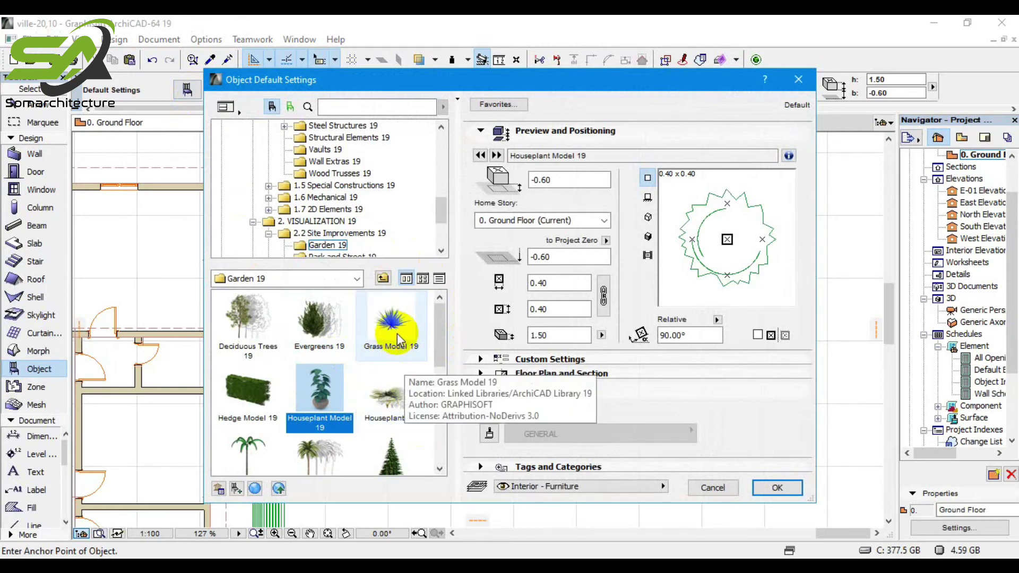
click(388, 402)
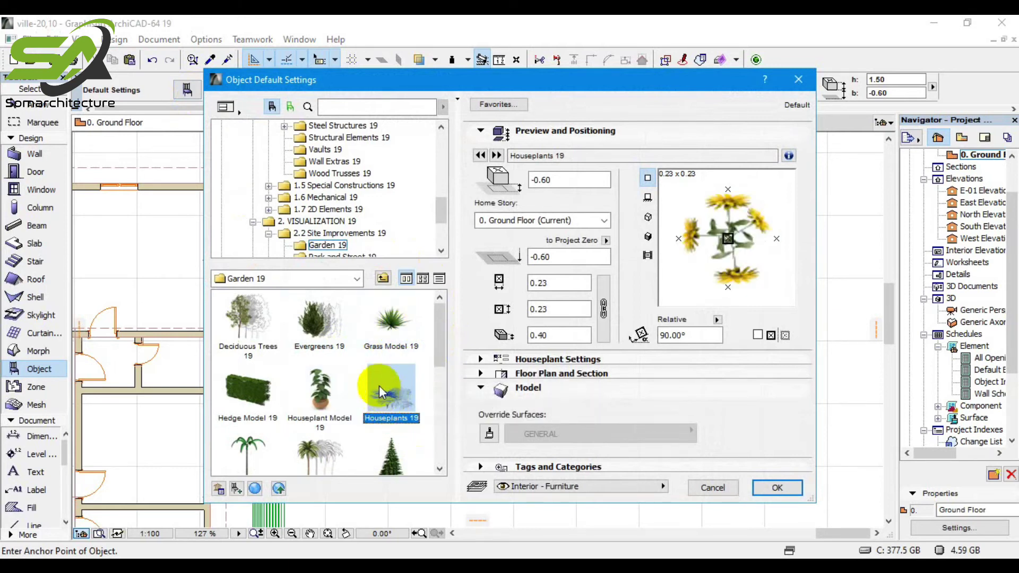
click(547, 335)
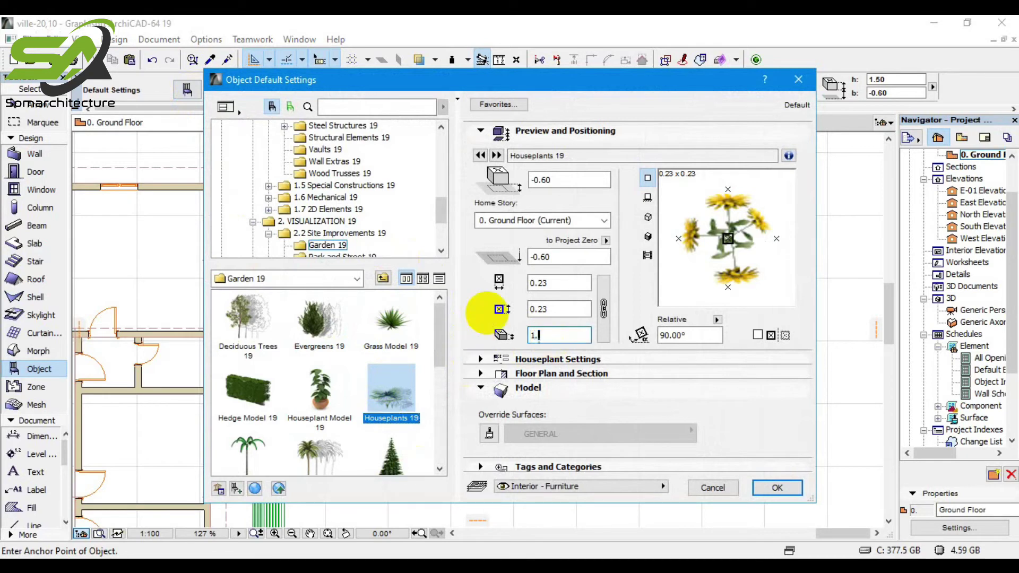
click(773, 486)
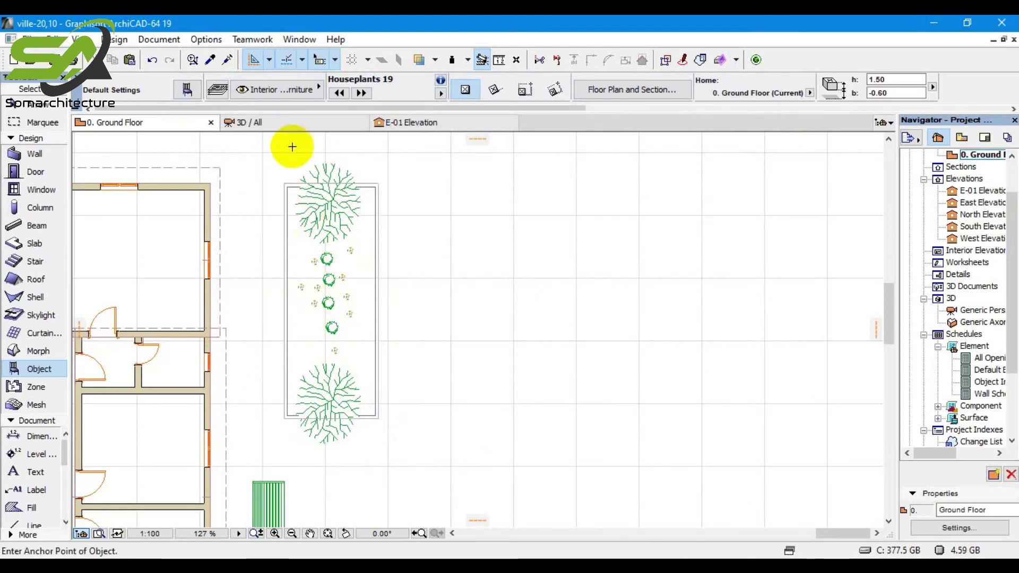
Examine the planted enclosure in the 3D view and return to the ground floor plan.
click(288, 124)
shift+middle_drag(492, 396, 188, 267)
click(125, 123)
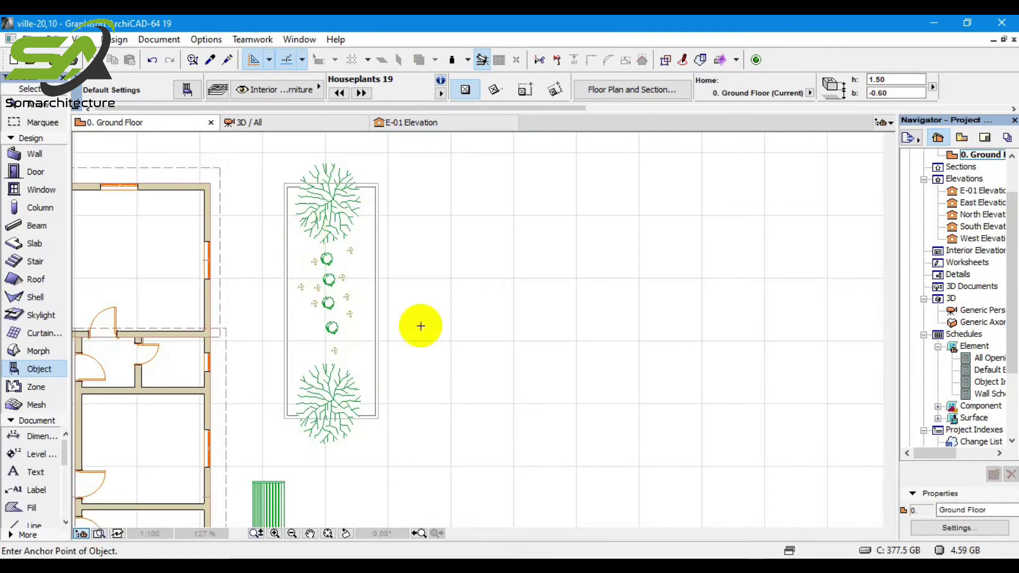
Subtract a rectangular hole from the large ground slab between the villa's outer corners, covering the building footprint.
click(413, 345)
scroll(365, 414, down, 10)
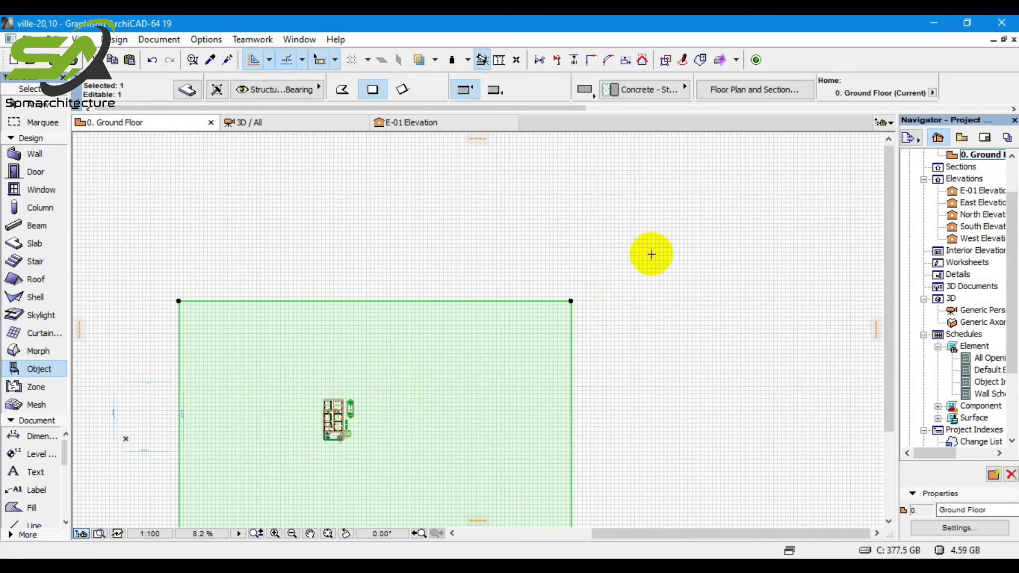
click(571, 301)
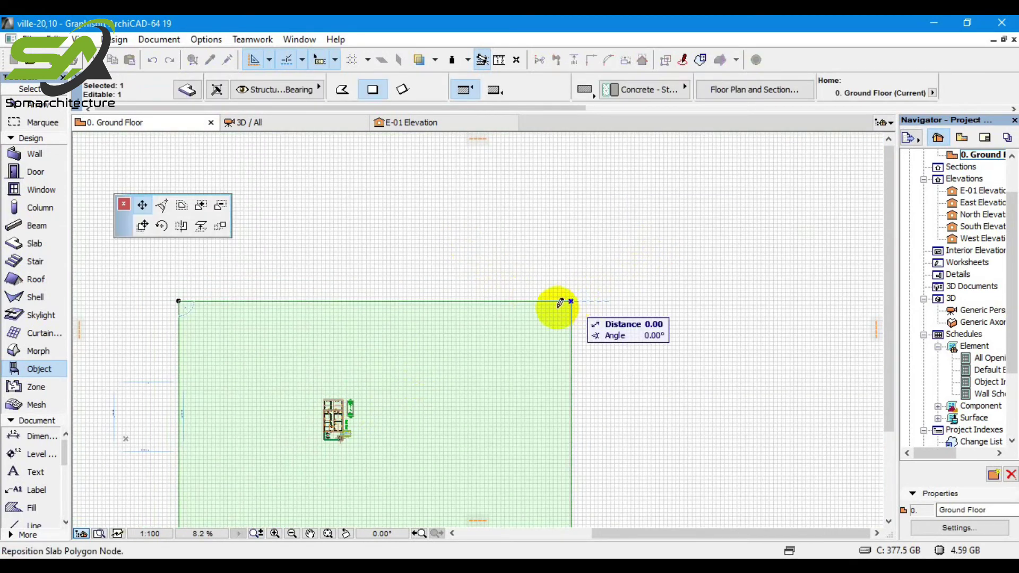
click(221, 204)
scroll(315, 421, up, 4)
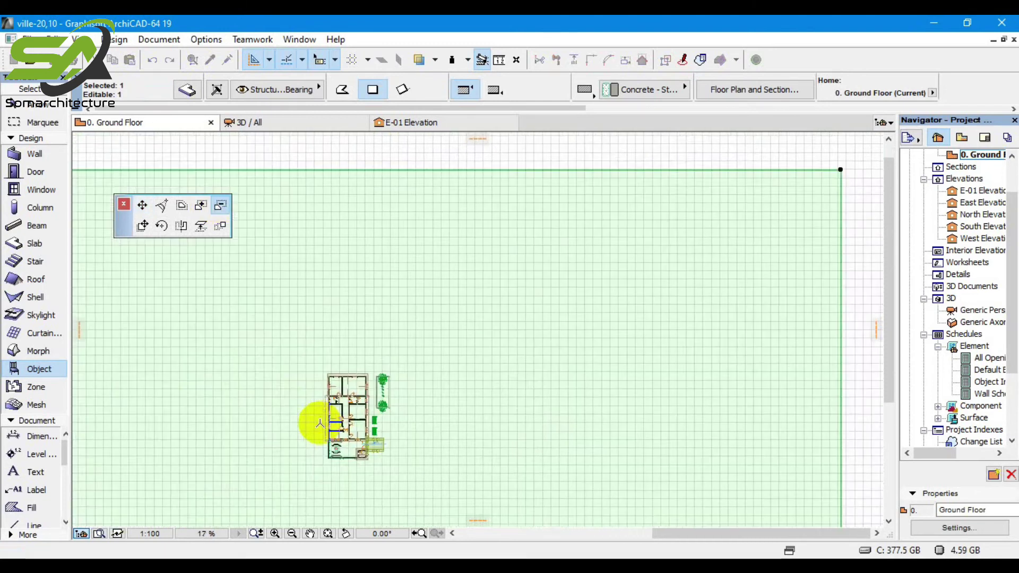
scroll(350, 479, up, 3)
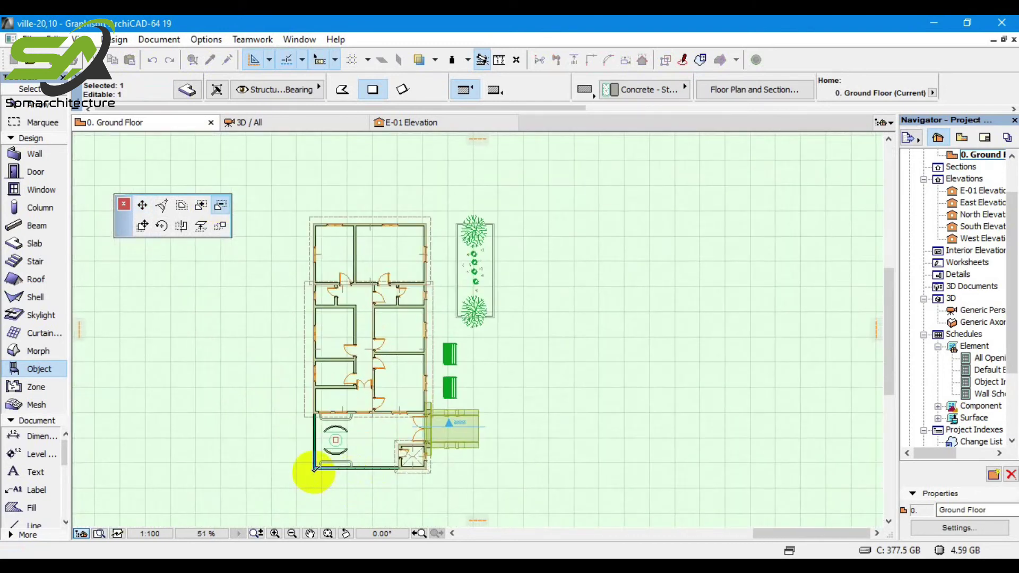
click(314, 469)
scroll(425, 220, up, 3)
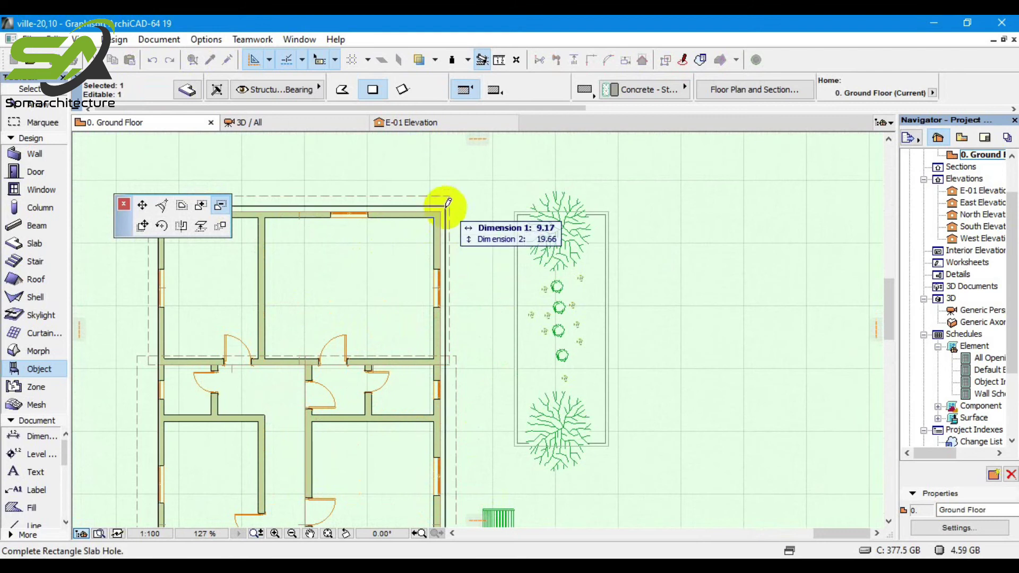
click(440, 211)
click(441, 212)
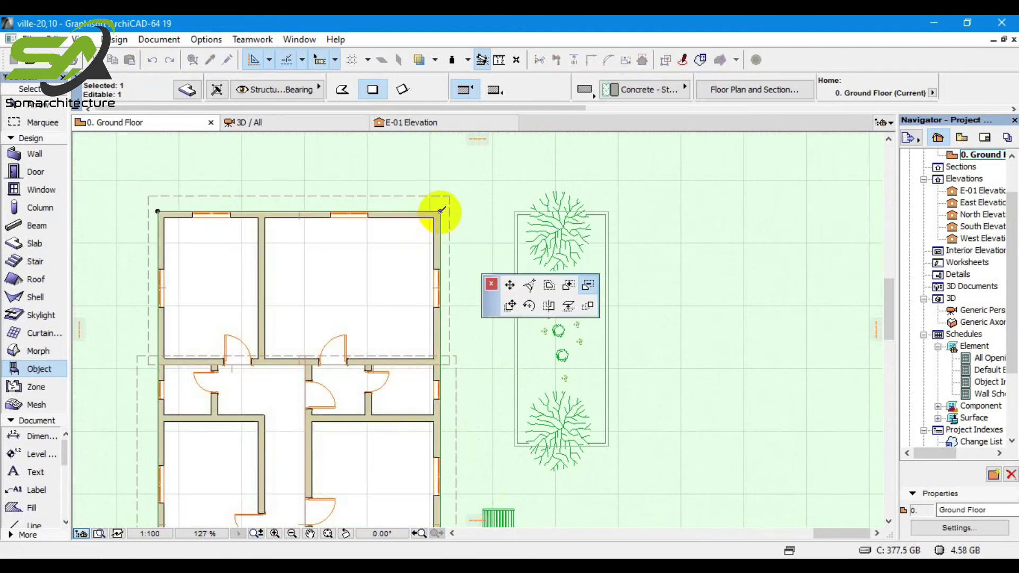
Subtract a rectangular hole of about 2.80 by 7.20 from the ground slab along the inner edges of the planted enclosure.
scroll(528, 440, up, 3)
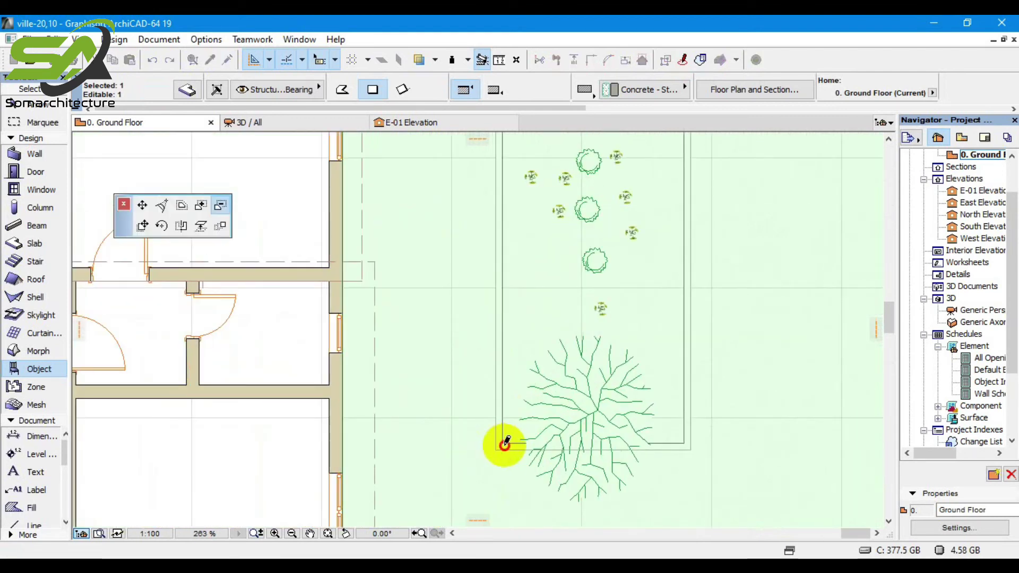
click(504, 445)
scroll(519, 467, down, 3)
scroll(576, 245, up, 3)
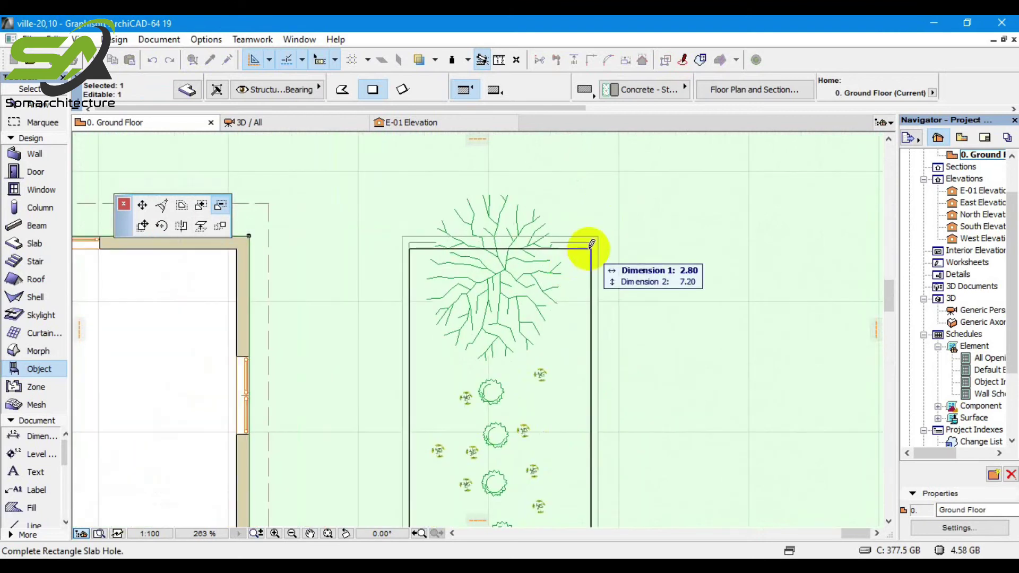
click(591, 239)
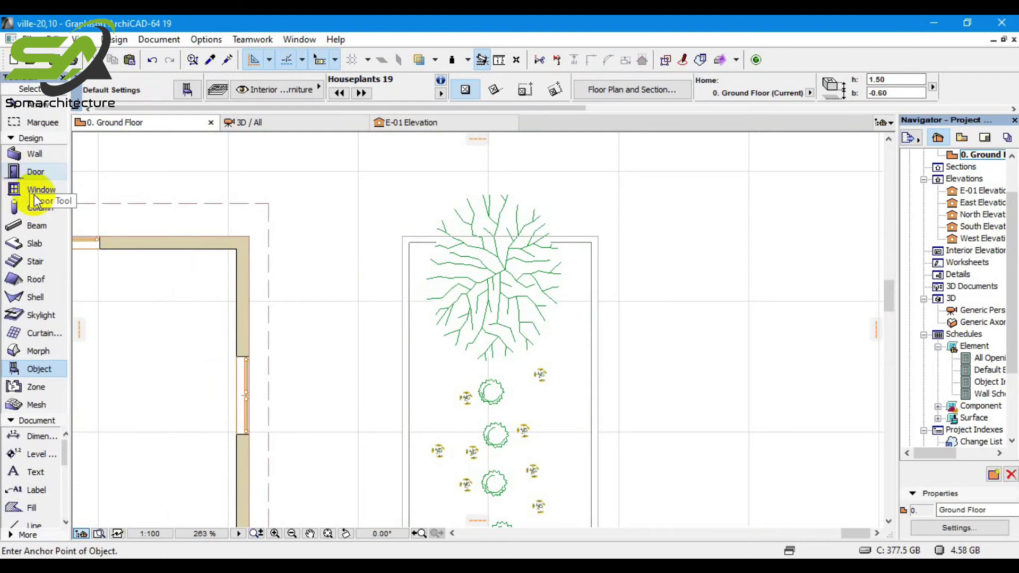
Draw a rectangular slab inside the planted enclosure between the opposite inner corners of its low walls.
click(33, 246)
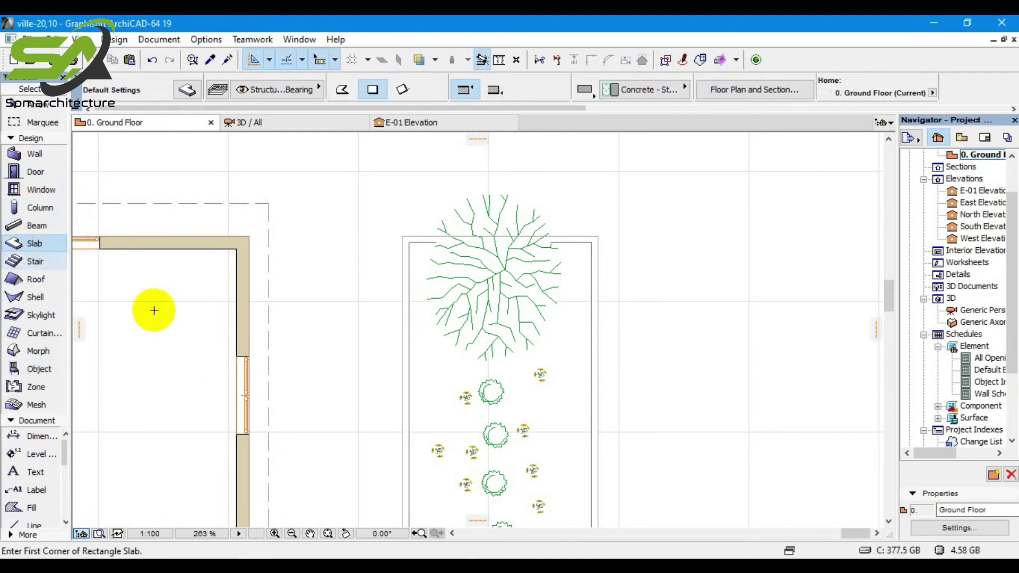
click(413, 240)
scroll(435, 297, down, 3)
scroll(493, 488, up, 3)
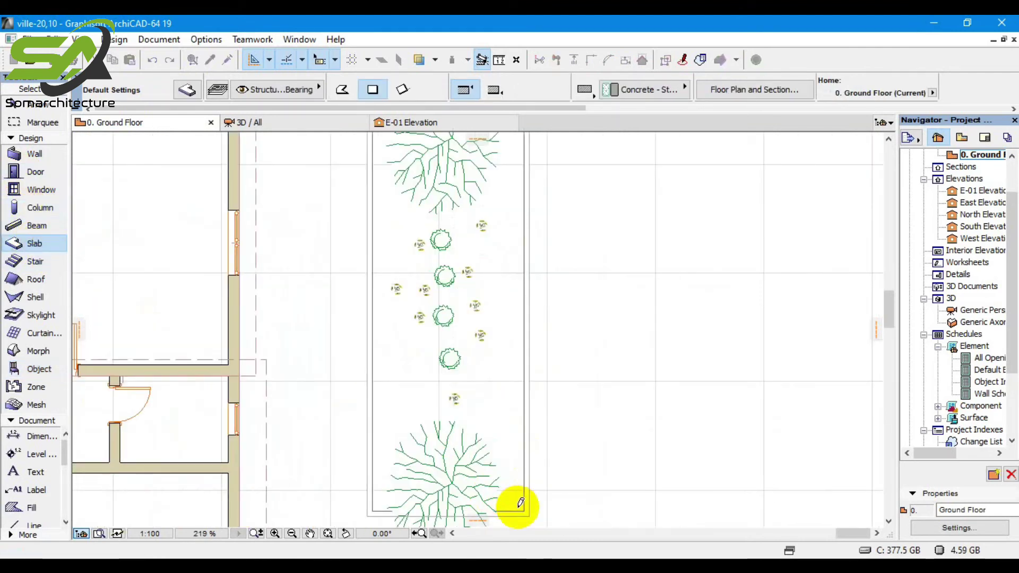
click(529, 506)
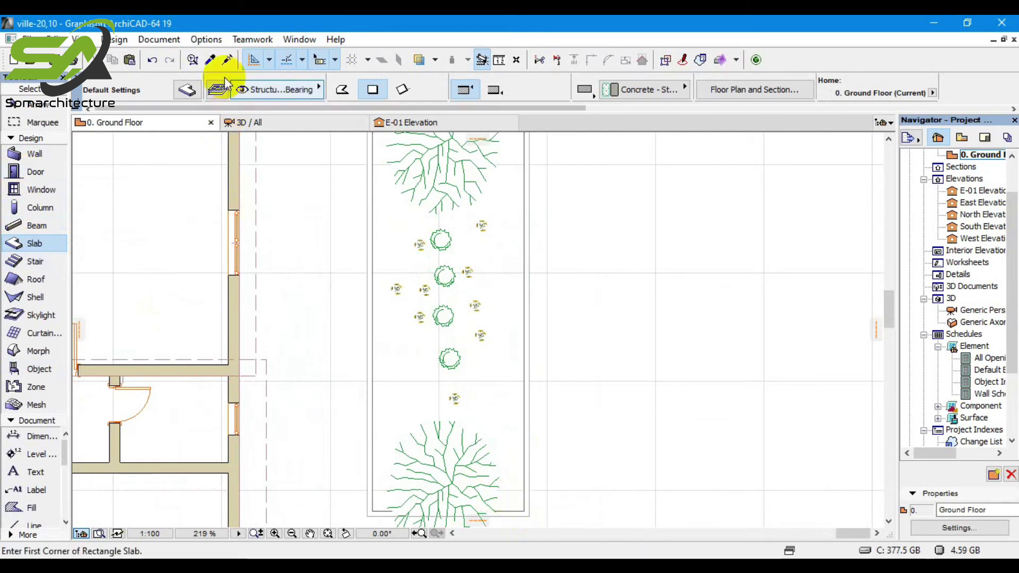
Transfer the surrounding ground slab's settings to the slab inside the planted enclosure.
click(211, 61)
click(308, 251)
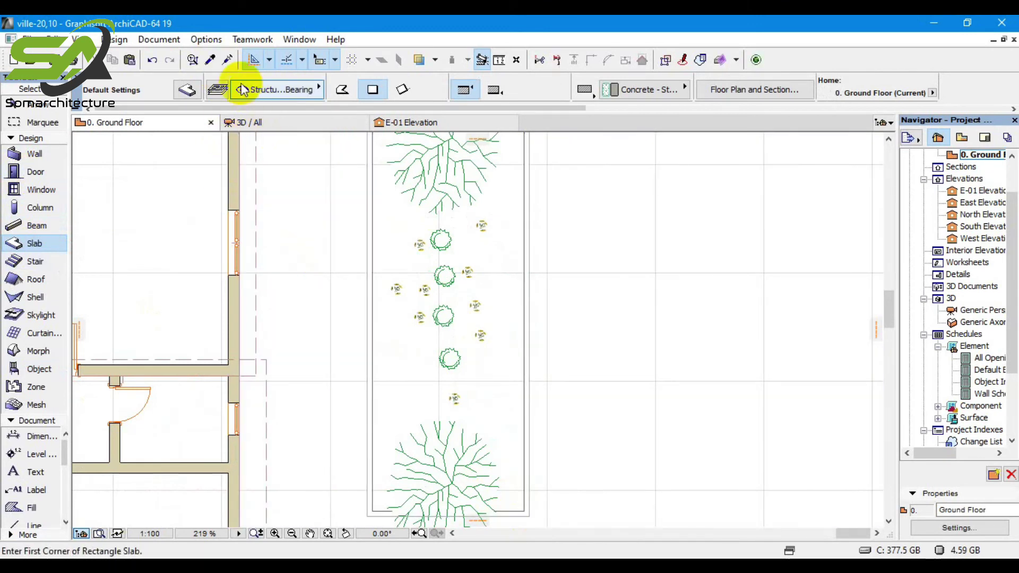
click(228, 60)
click(399, 364)
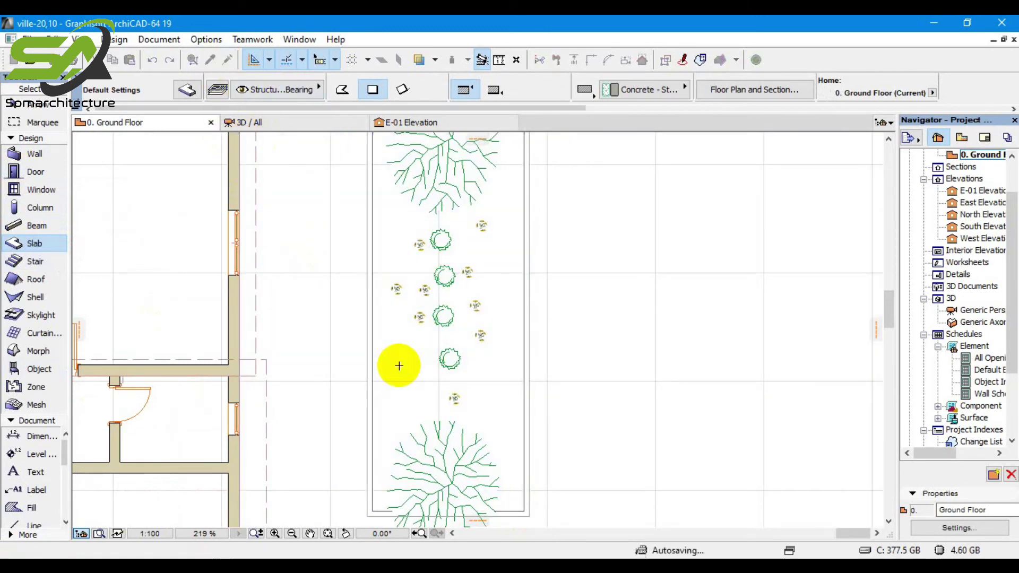
Override the enclosure slab's top and side surfaces with Earth - Brown and check the planted bed in the 3D view.
shift+click(416, 382)
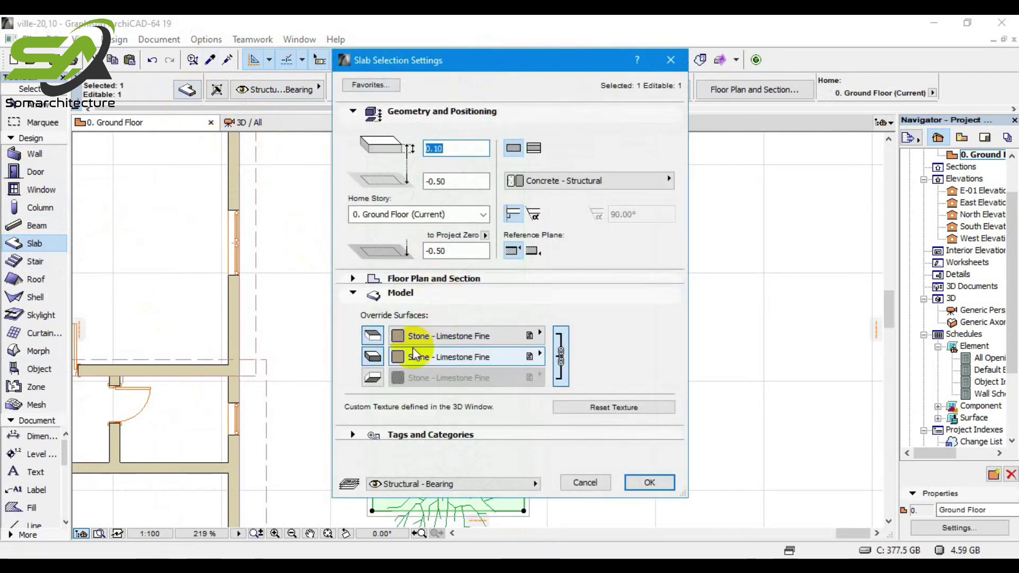
click(420, 350)
scroll(580, 431, up, 2)
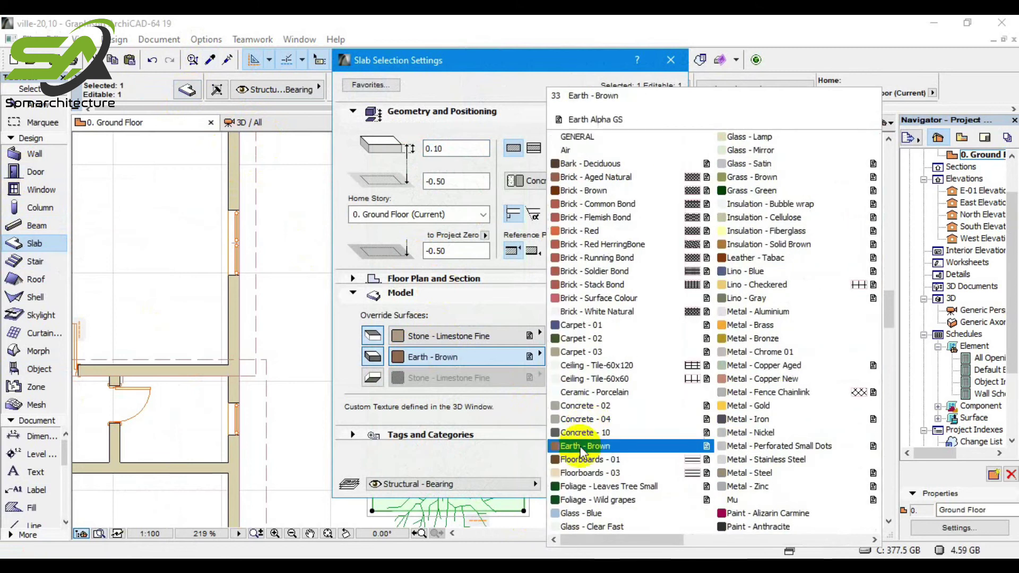
click(581, 447)
click(651, 482)
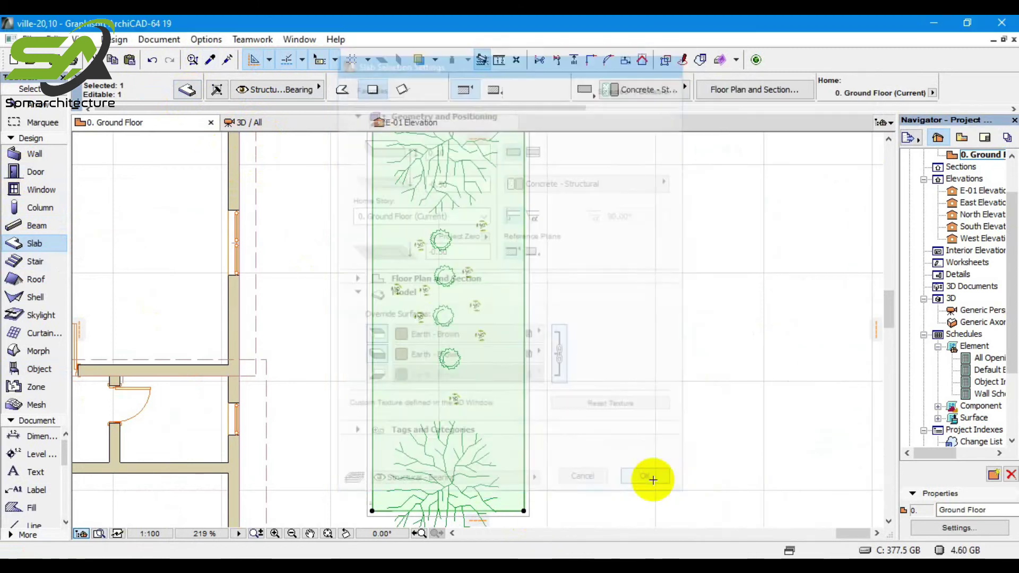
click(311, 125)
shift+middle_drag(400, 459, 257, 305)
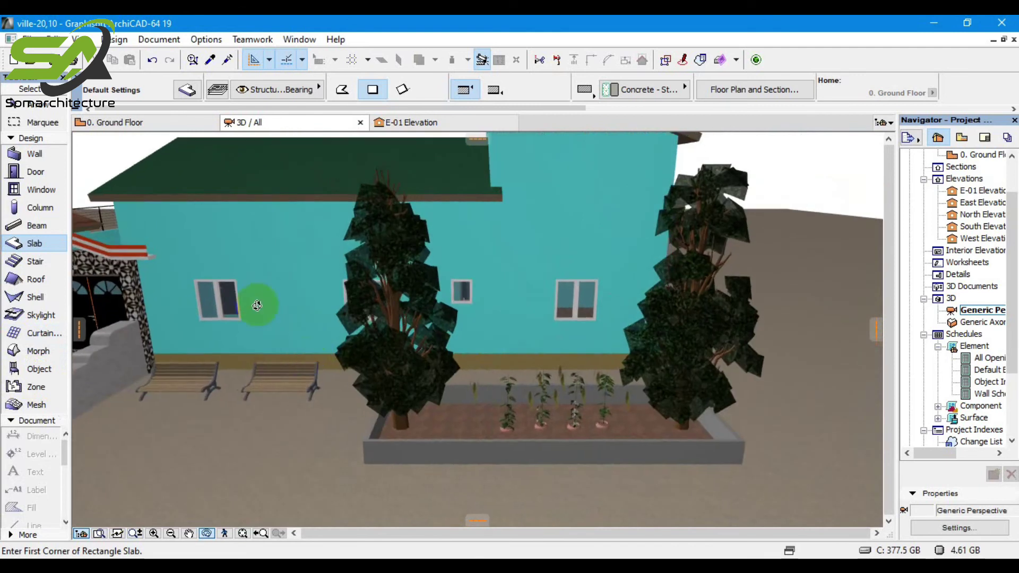
Replace both enclosure trees with Tree Model Simple 2 19 from the ground floor plan and check them in the 3D view.
click(164, 122)
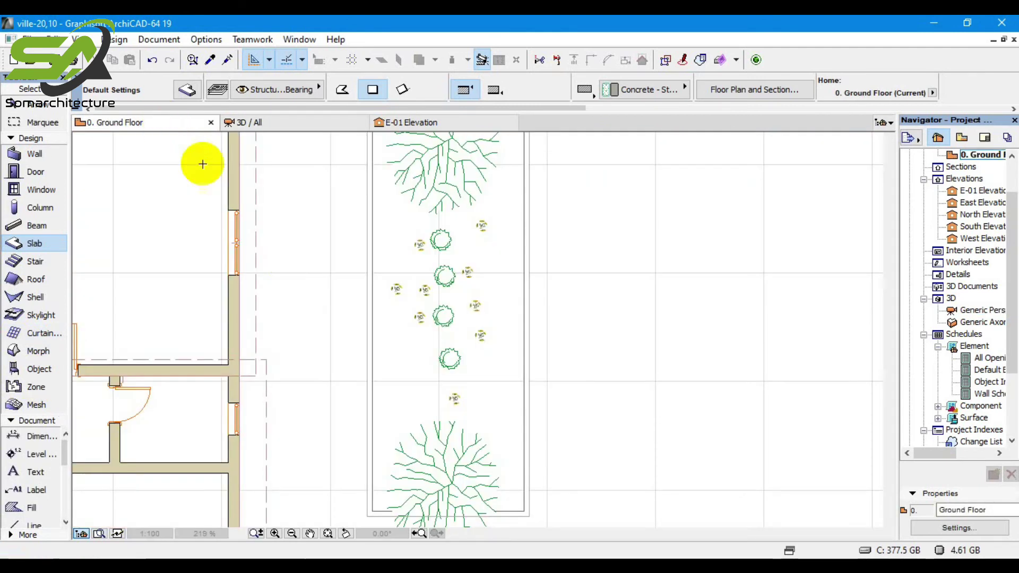
click(445, 487)
shift+click(442, 157)
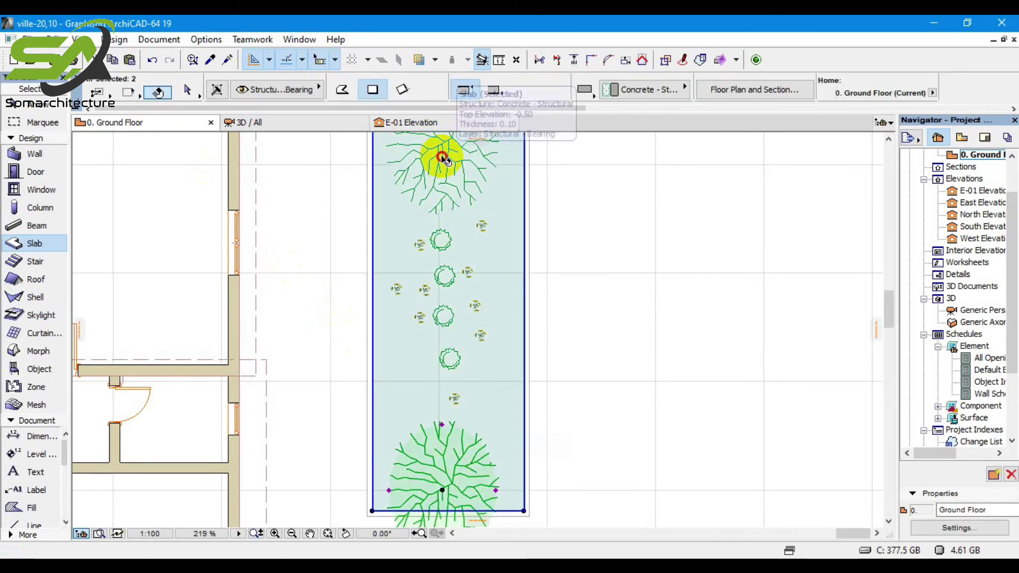
shift+click(442, 158)
scroll(425, 296, down, 2)
shift+click(437, 192)
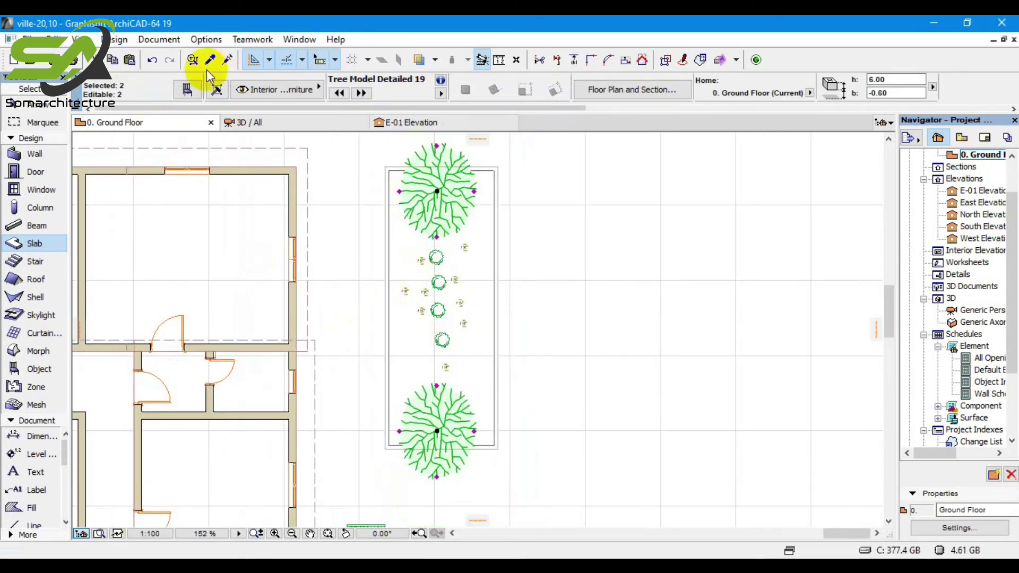
key(ctrl+t)
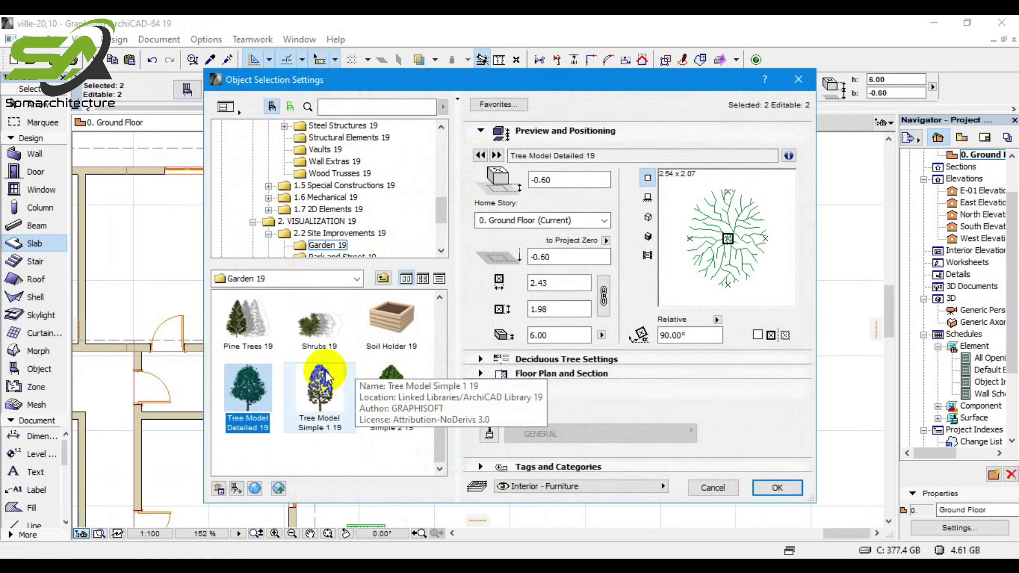
click(404, 404)
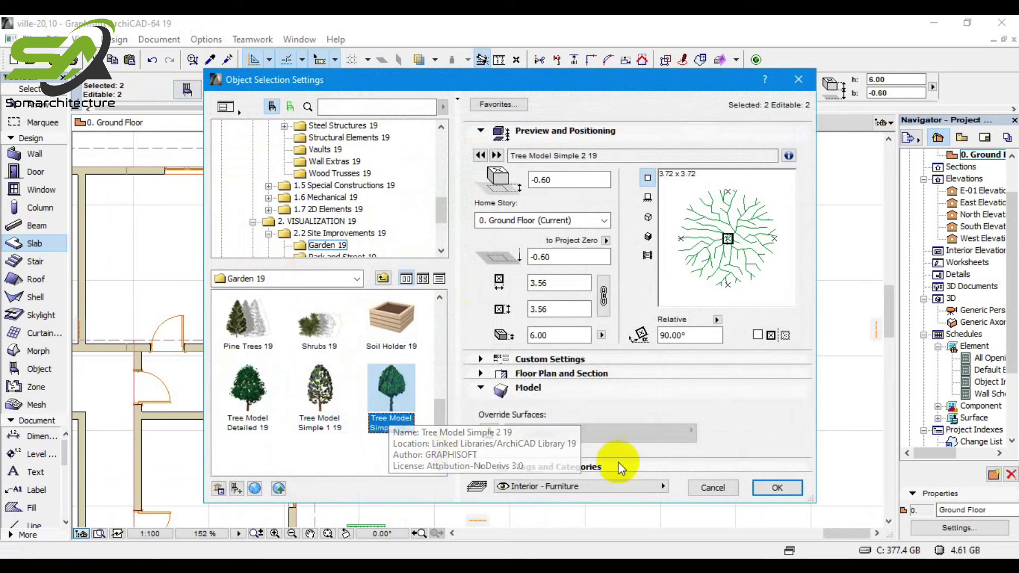
click(763, 485)
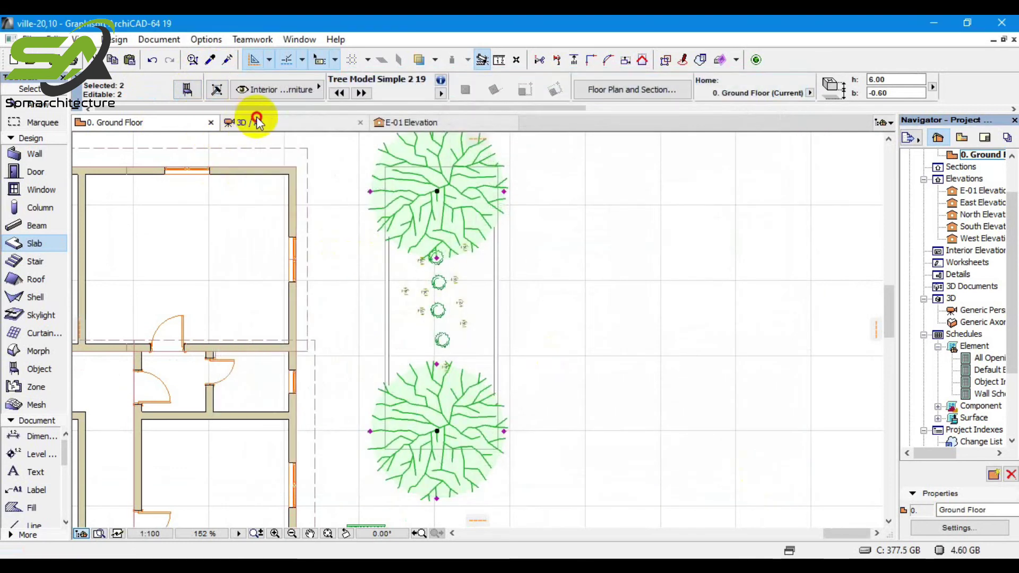
click(257, 121)
shift+middle_drag(383, 440, 410, 434)
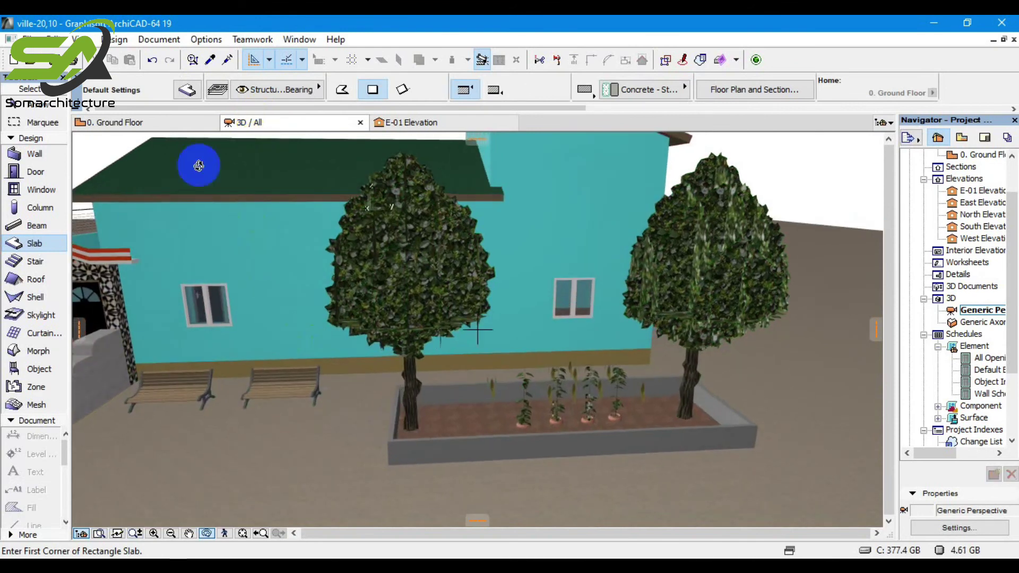
shift+middle_drag(671, 446, 425, 305)
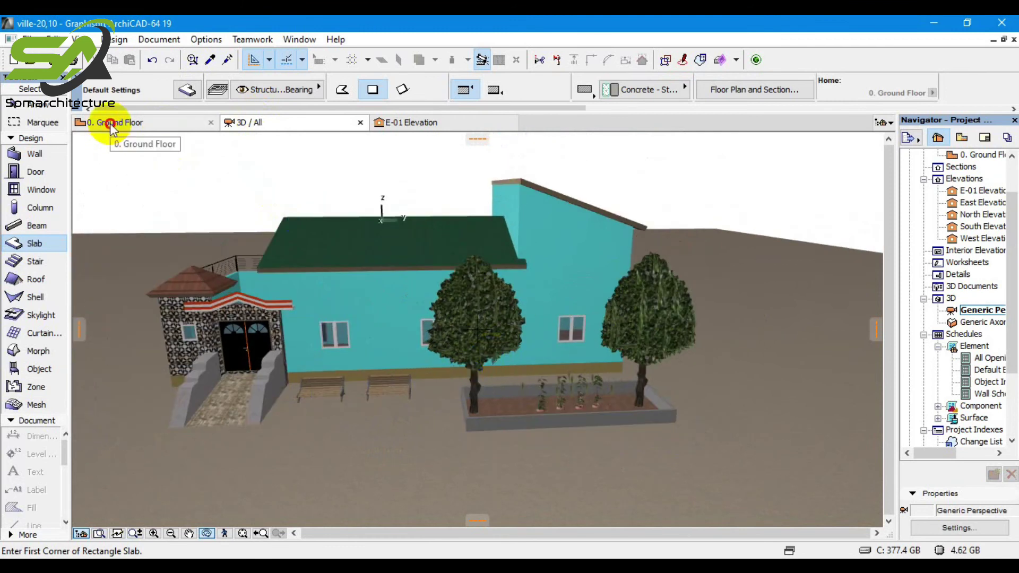
Subtract a rectangular hole from the ground slab around the two benches, from the villa wall beside the entrance to just below the enclosure.
click(112, 123)
scroll(372, 354, down, 3)
key(Escape)
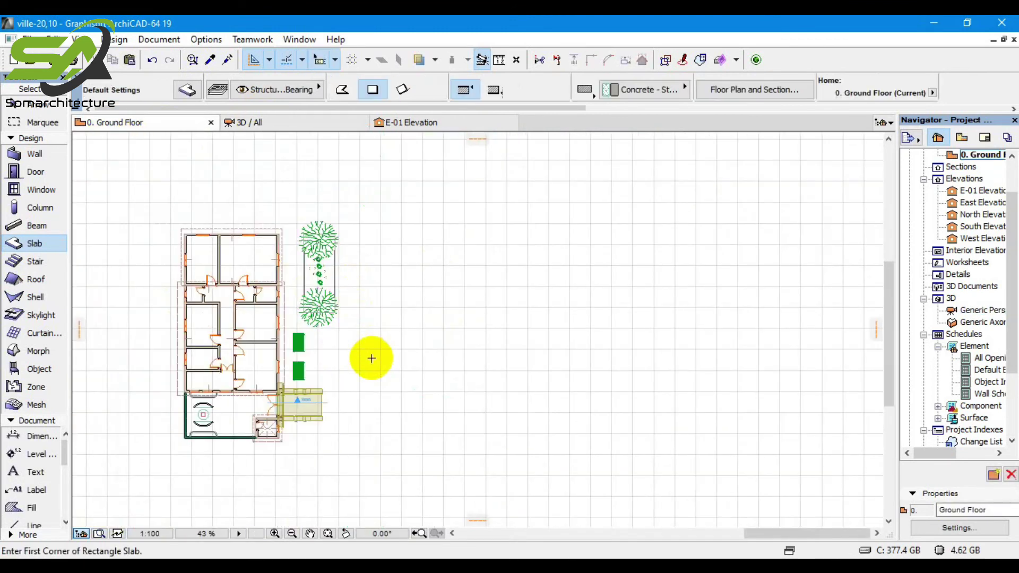
scroll(340, 361, up, 3)
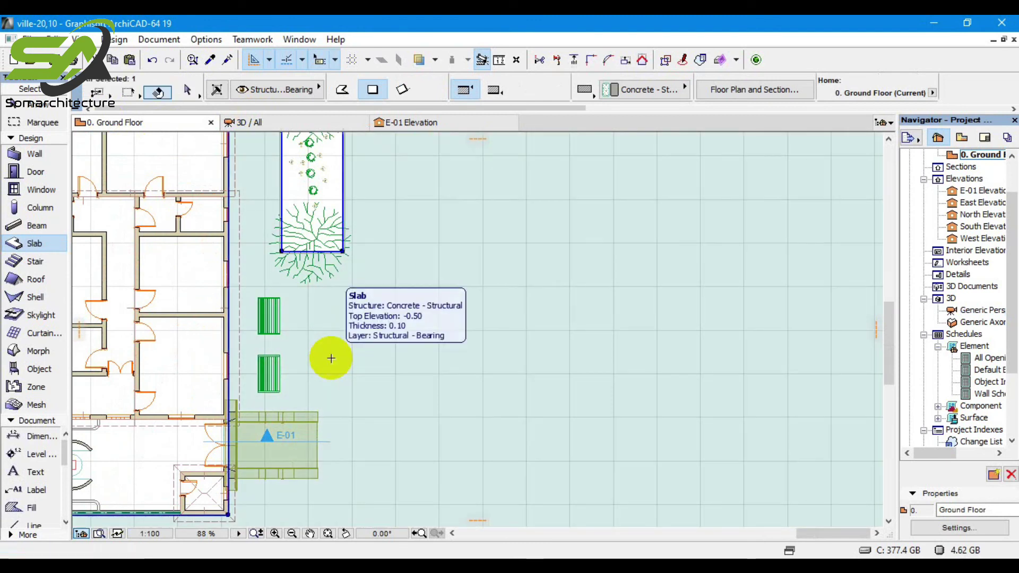
shift+click(332, 357)
scroll(346, 264, up, 2)
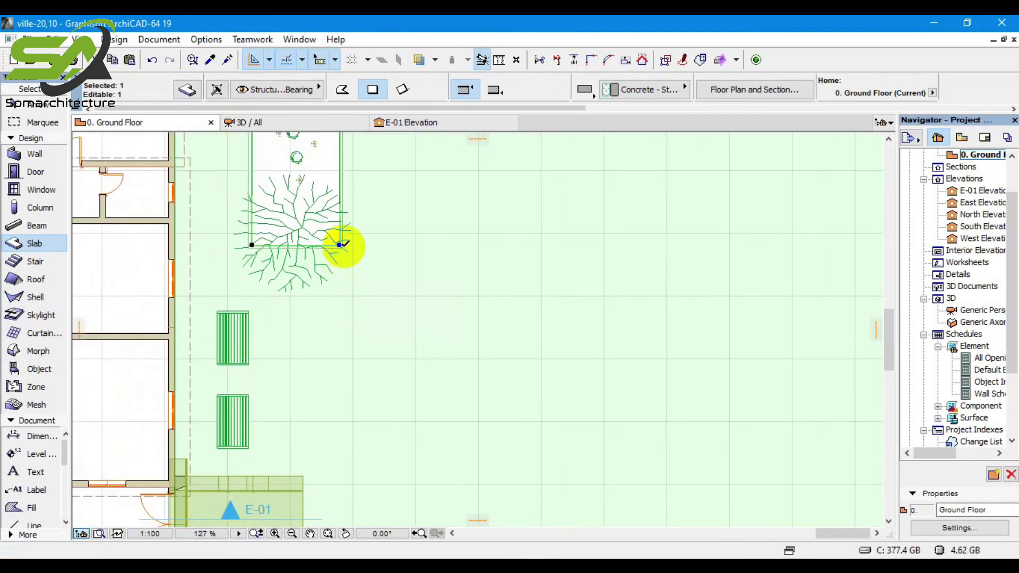
click(340, 246)
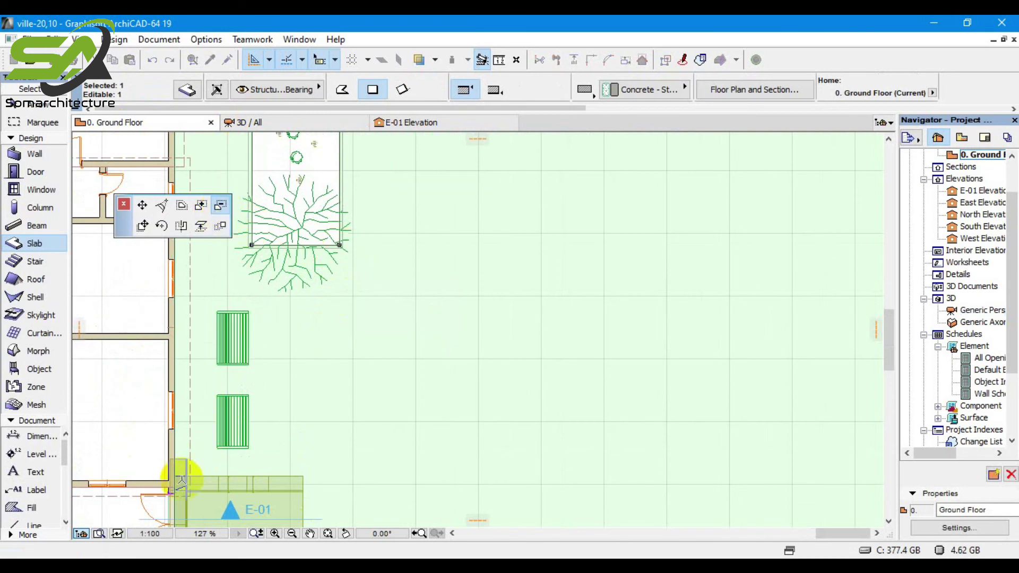
click(175, 476)
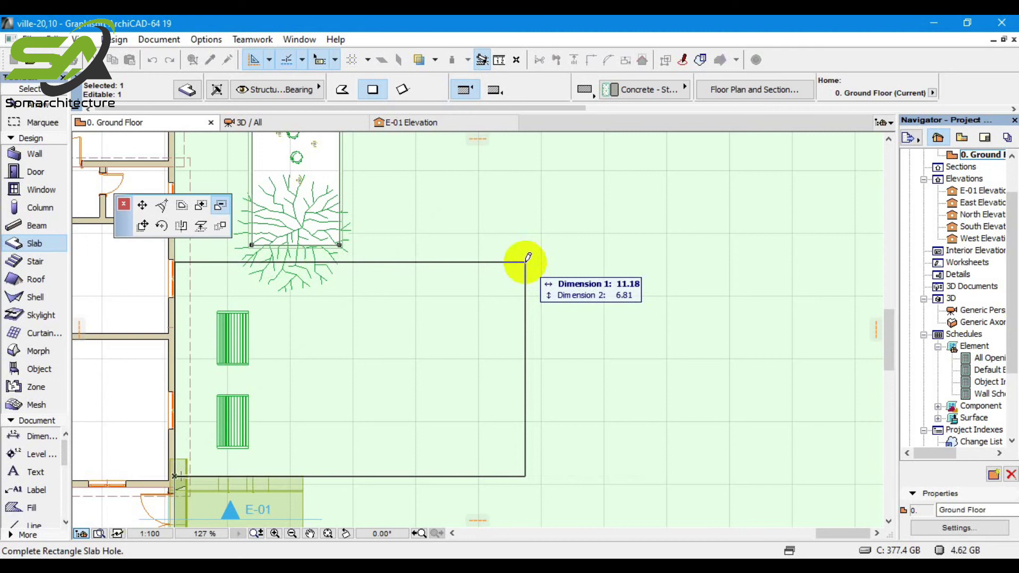
click(405, 265)
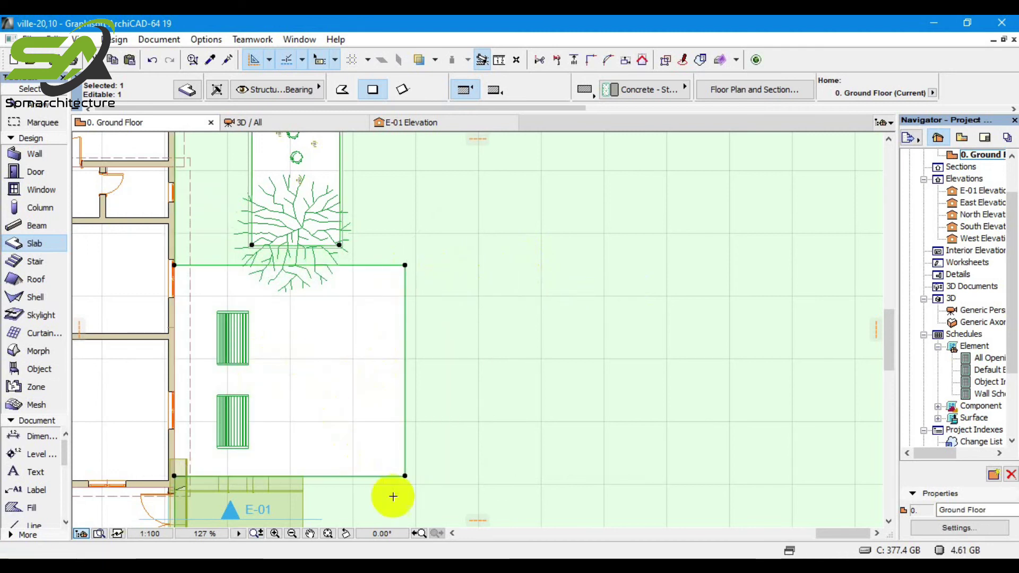
click(406, 476)
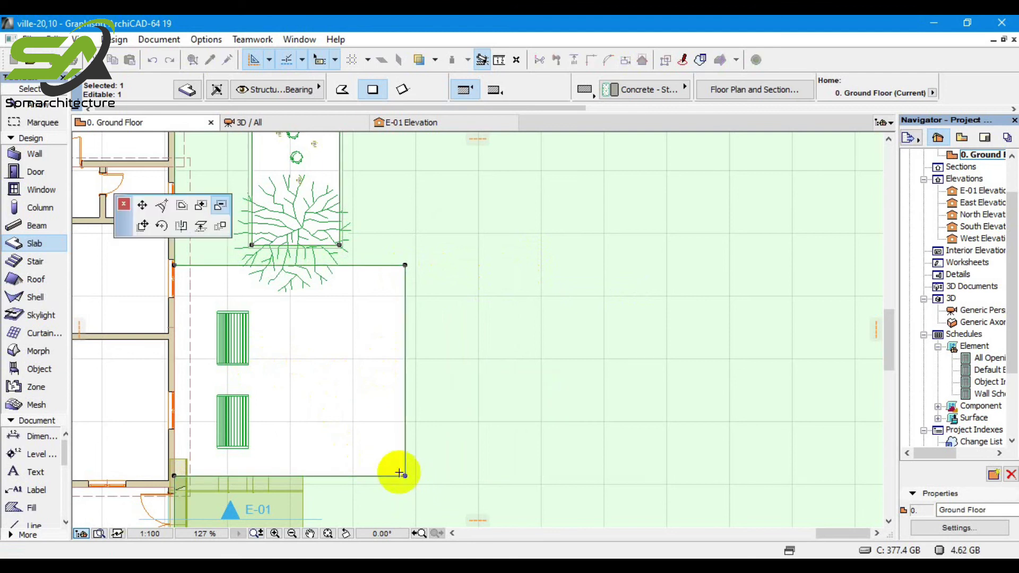
key(Escape)
Fill the rectangular hole around the two benches with a new slab and transfer the default slab settings to it.
click(6, 248)
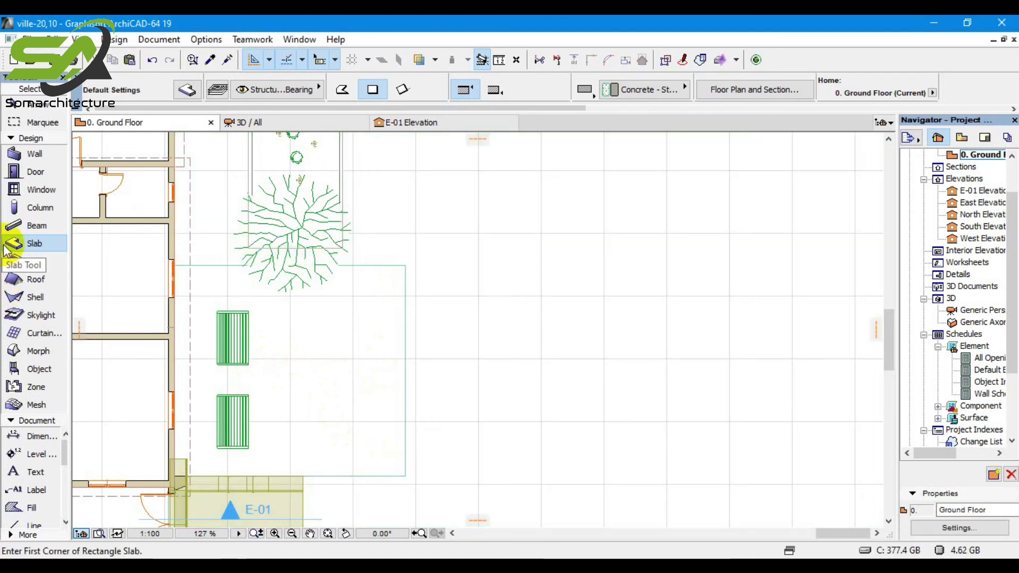
click(405, 475)
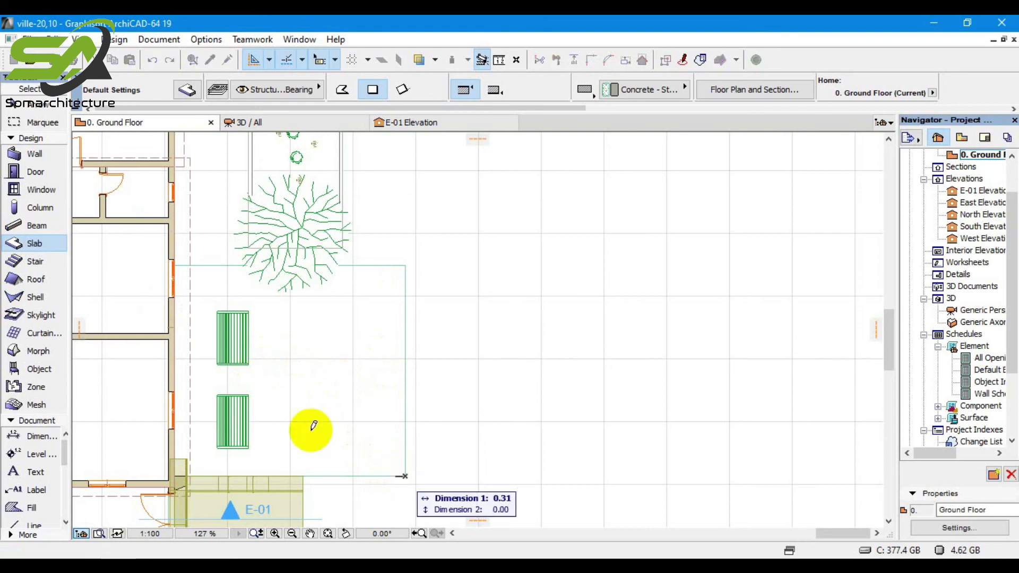
click(176, 266)
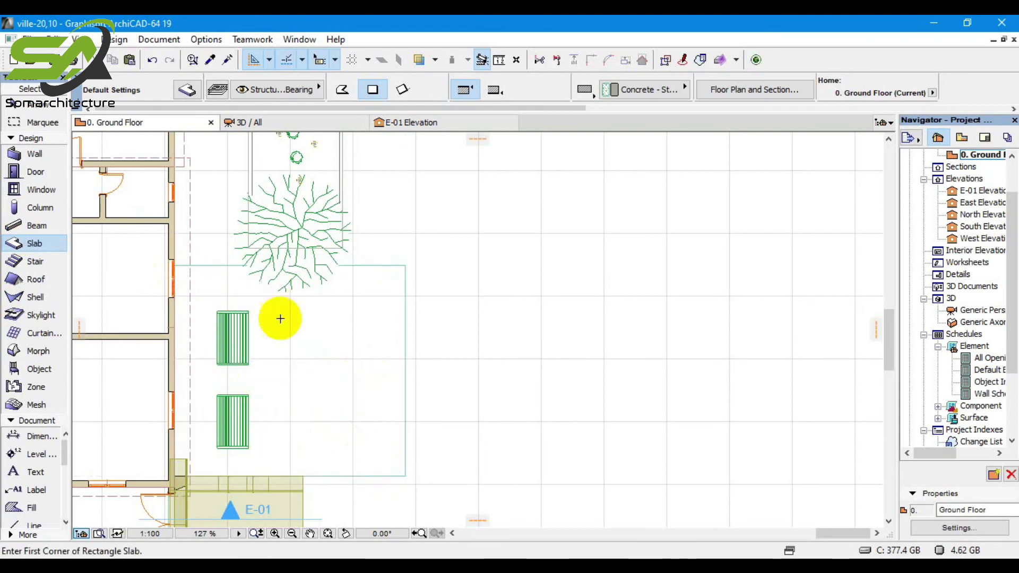
click(220, 60)
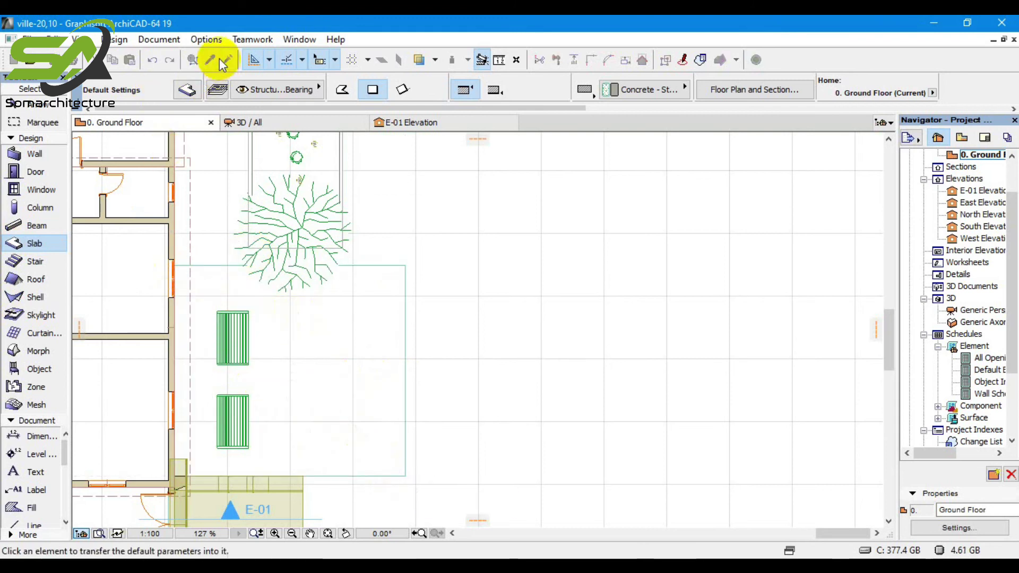
click(374, 405)
Override the top and side surfaces of the slab under the benches with Stonework - 12.
shift+click(375, 403)
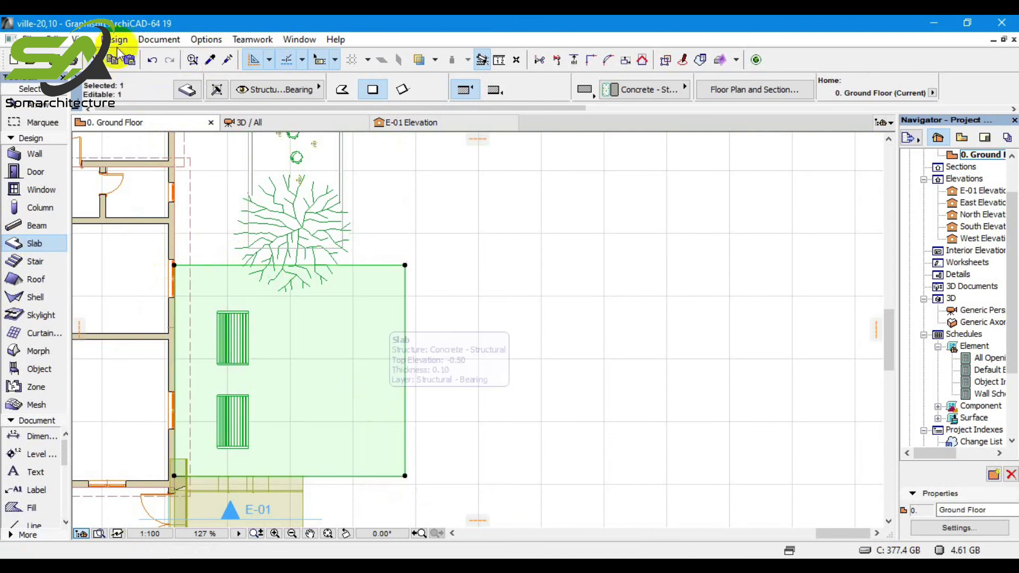
click(182, 94)
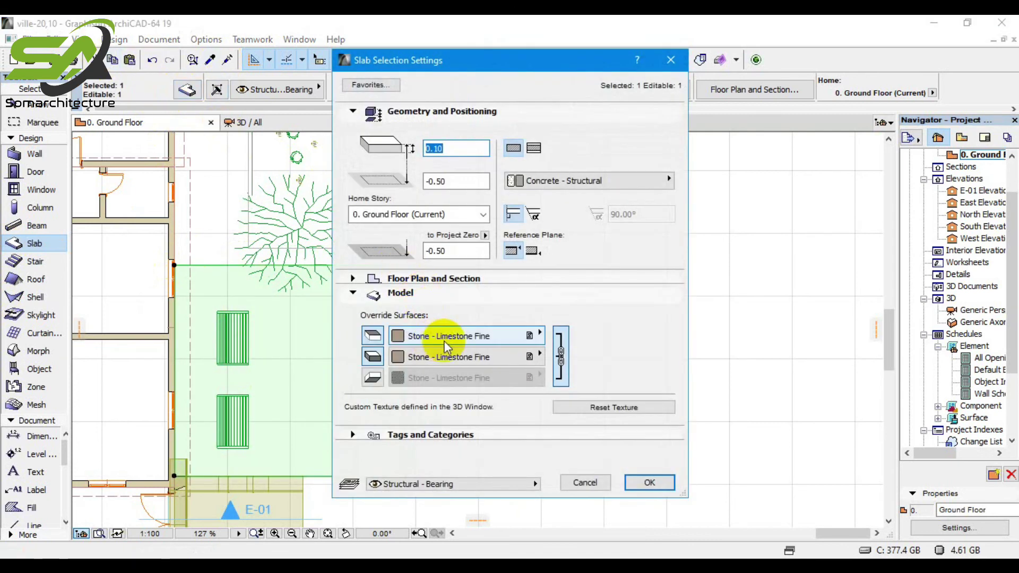
click(449, 338)
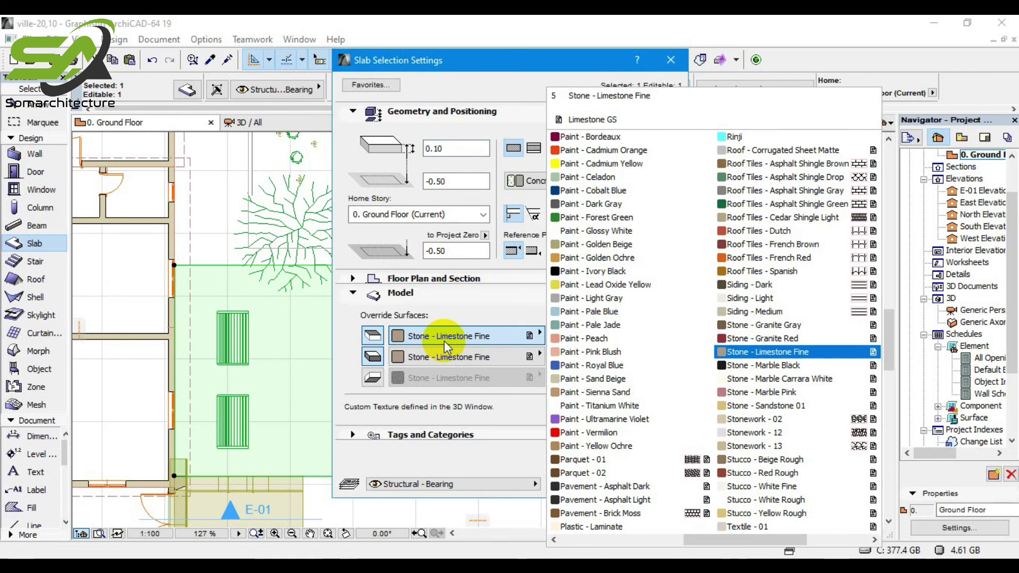
scroll(683, 425, down, 2)
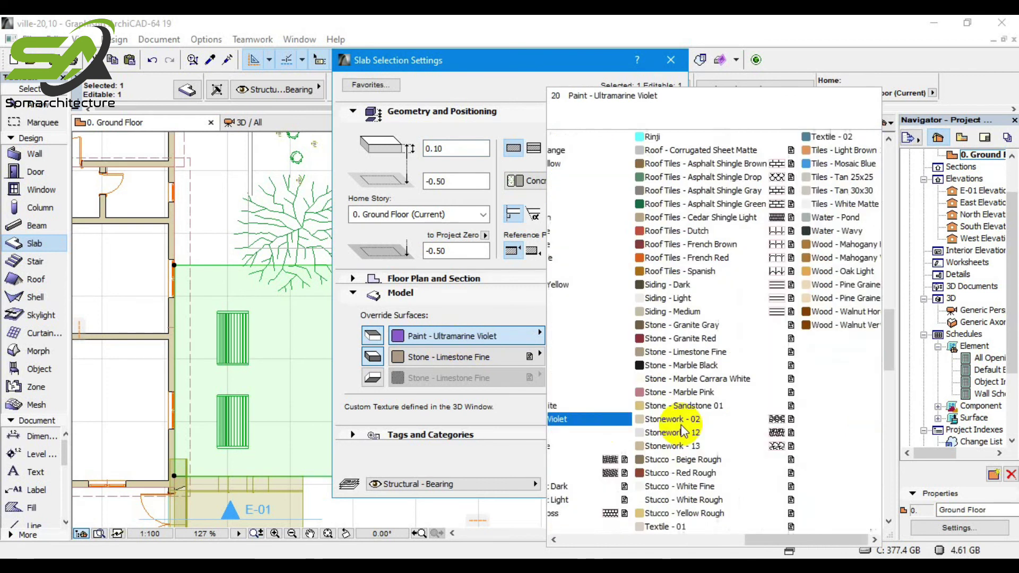
click(655, 433)
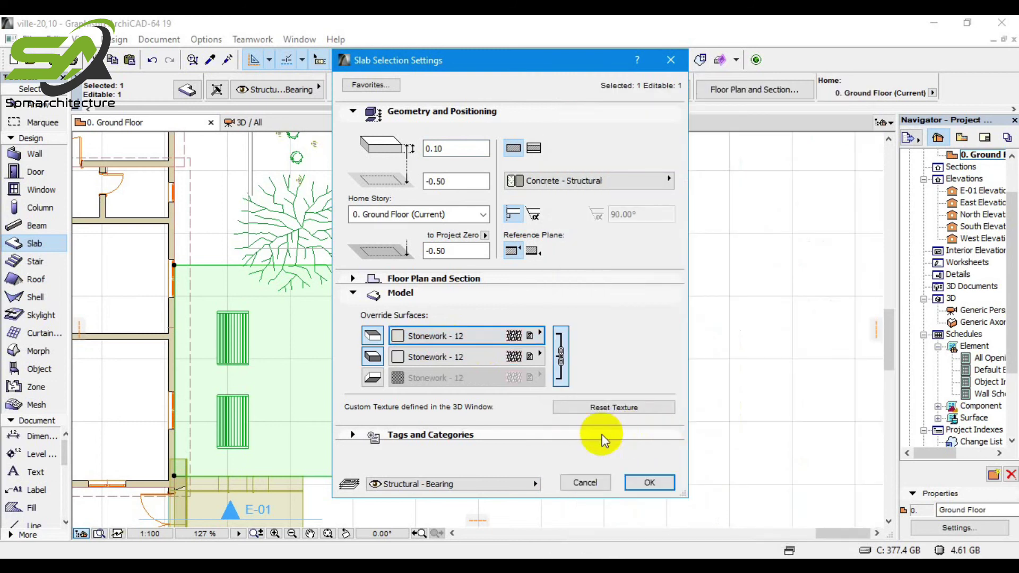
click(648, 483)
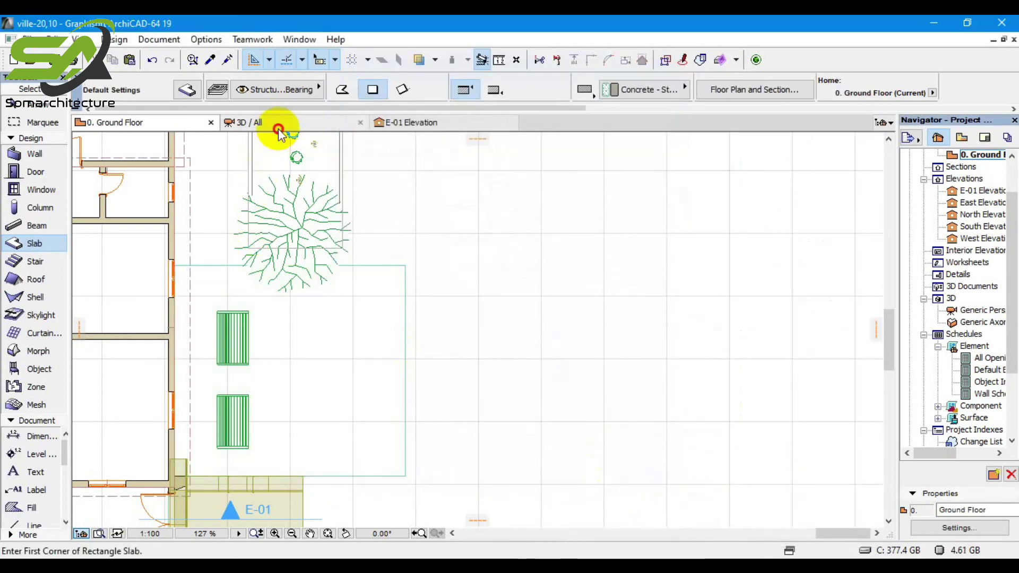
Set the height of both Bench 03 19 objects to 1.50 from the 3D view.
click(279, 125)
drag(233, 447, 384, 446)
scroll(480, 446, down, 2)
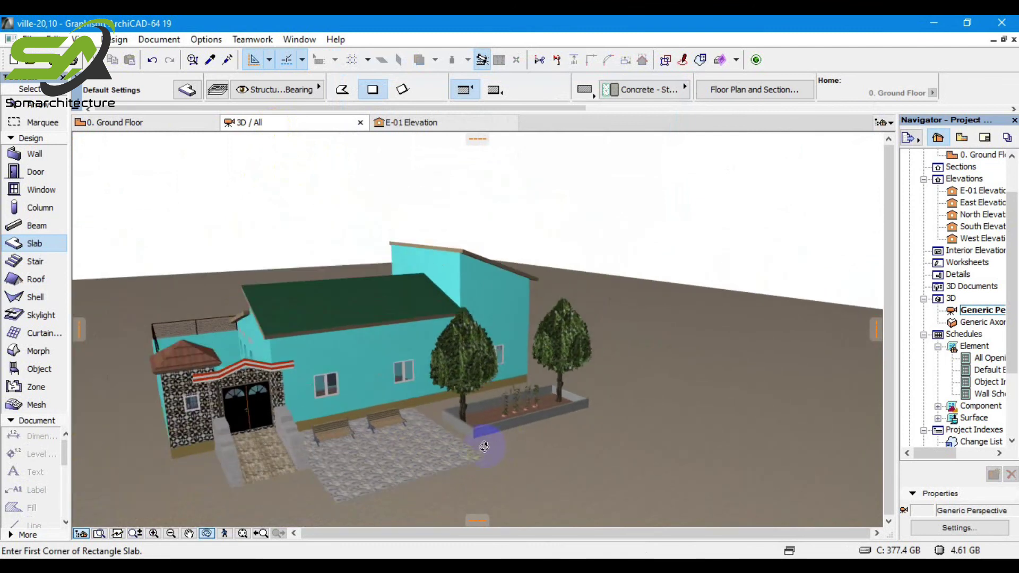
scroll(377, 436, up, 6)
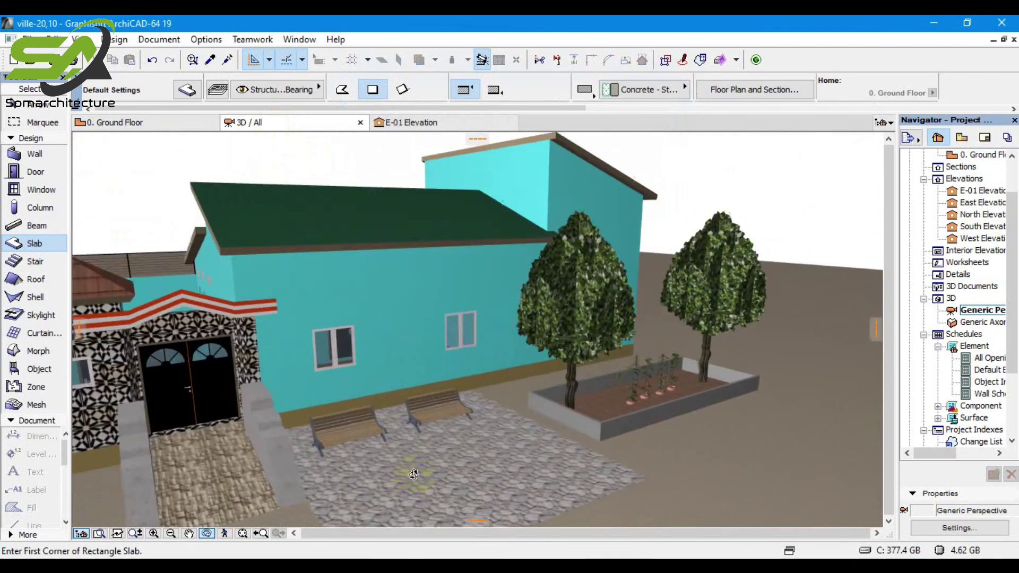
scroll(468, 479, up, 3)
drag(563, 478, 593, 488)
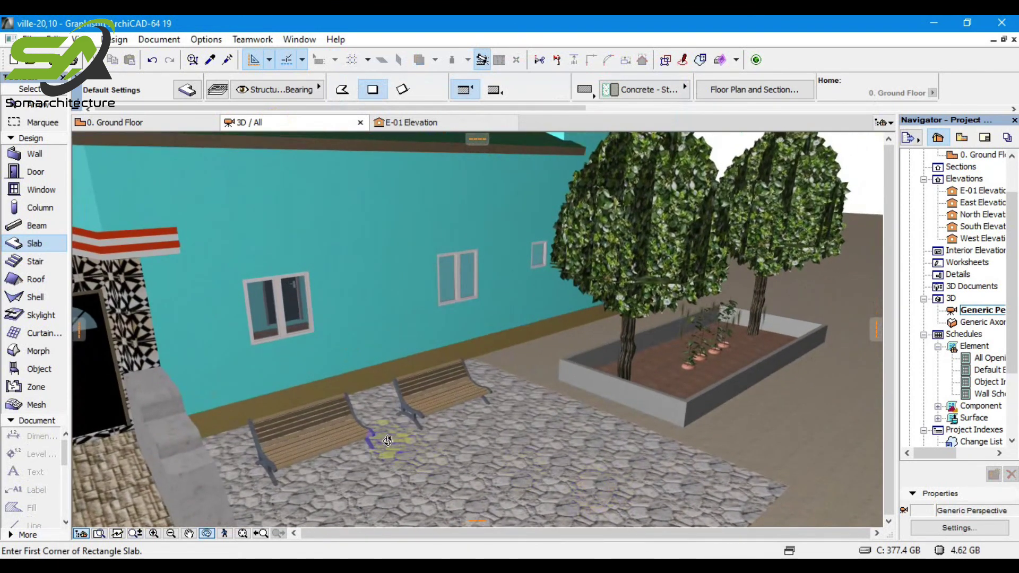
shift+middle_drag(387, 441, 439, 424)
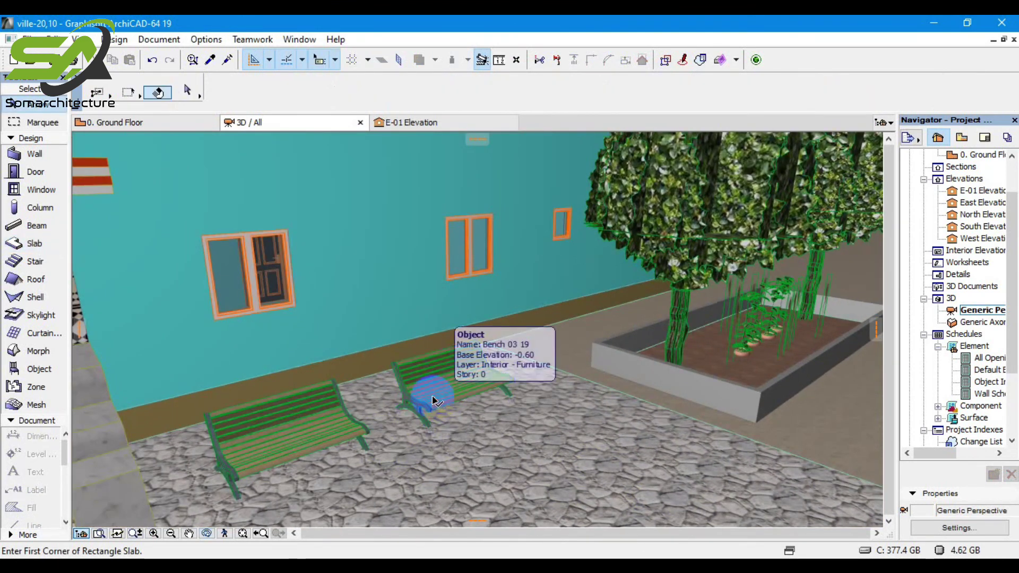
click(440, 400)
shift+click(318, 425)
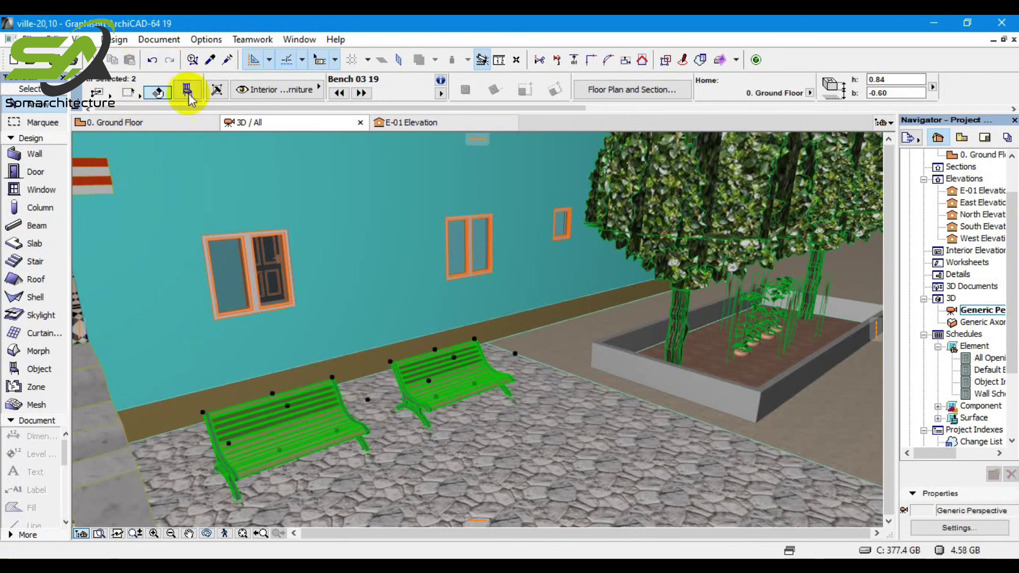
click(188, 92)
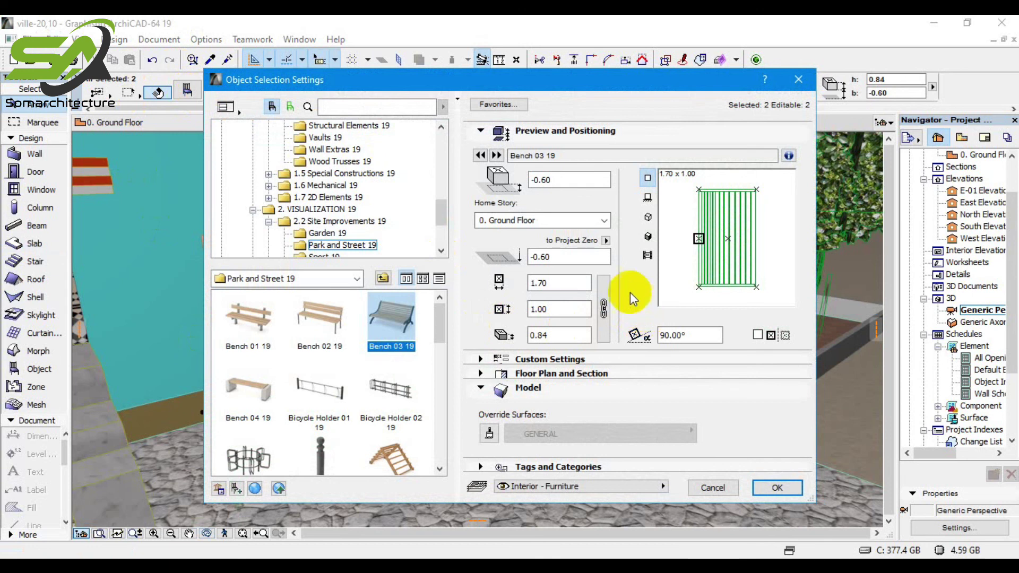
double_click(559, 336)
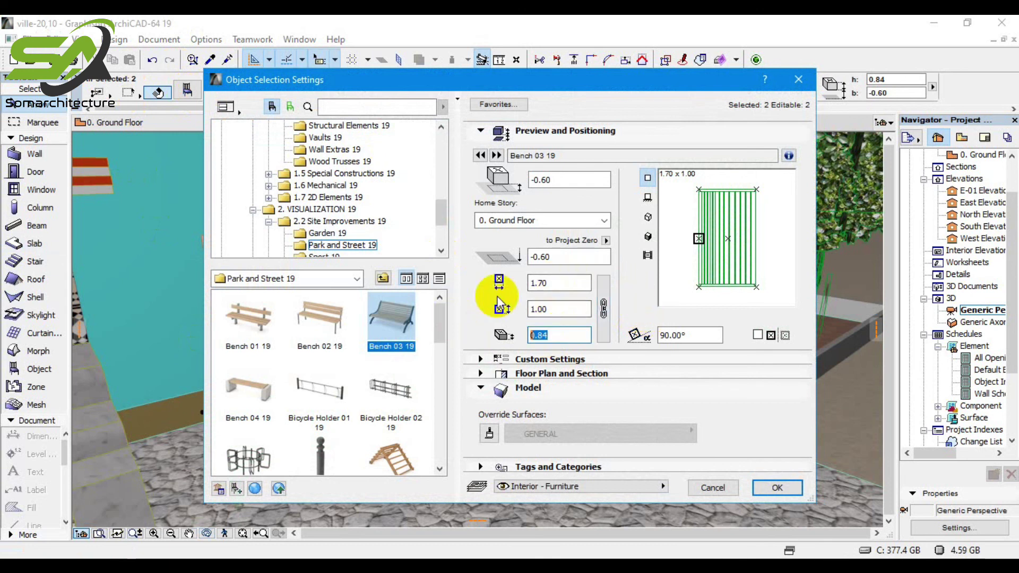
key(Return)
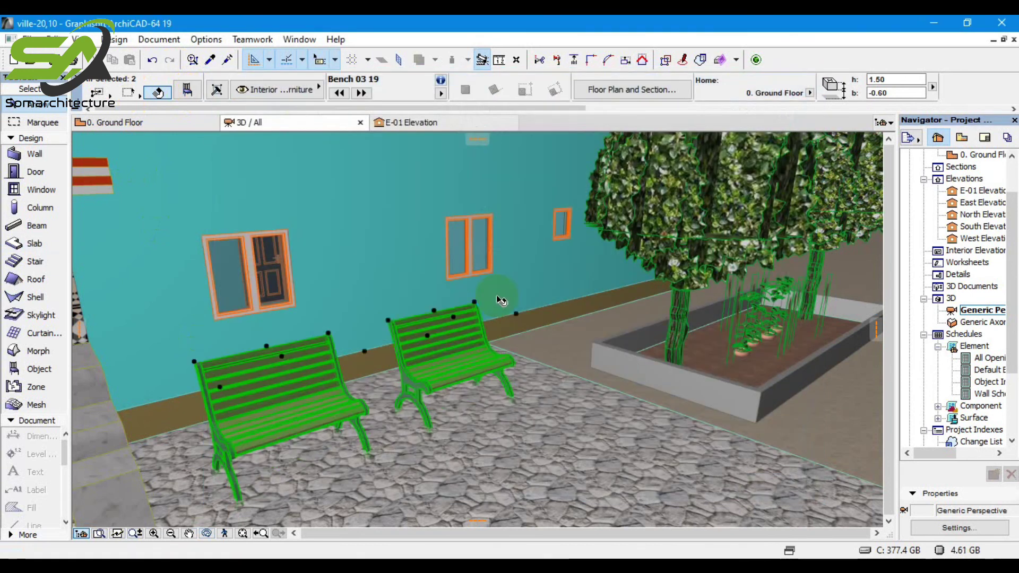
Inspect the raised benches, stone paving and planted enclosure beside the entrance from several angles in 3D.
scroll(393, 417, down, 5)
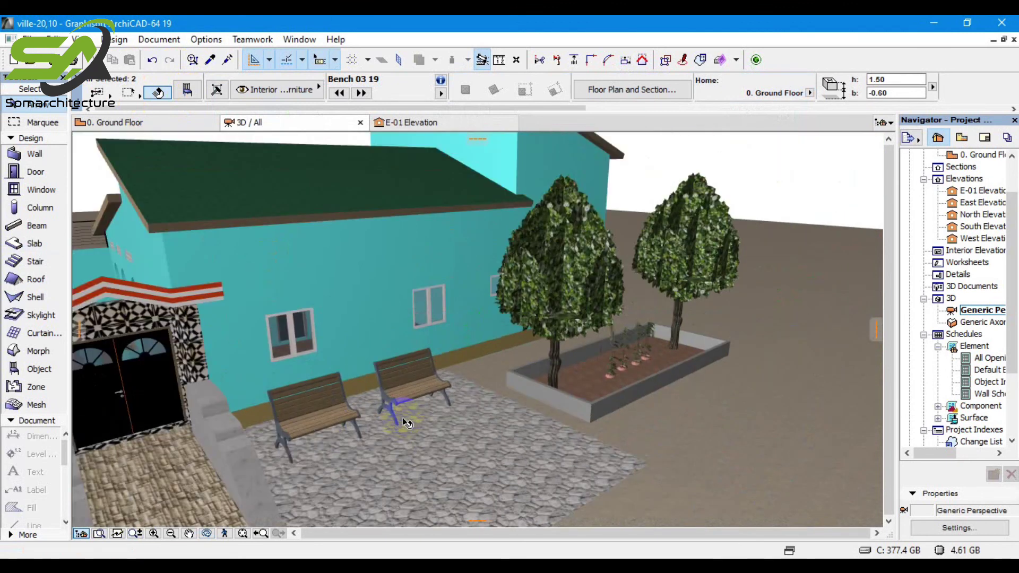
key(Escape)
scroll(406, 423, down, 2)
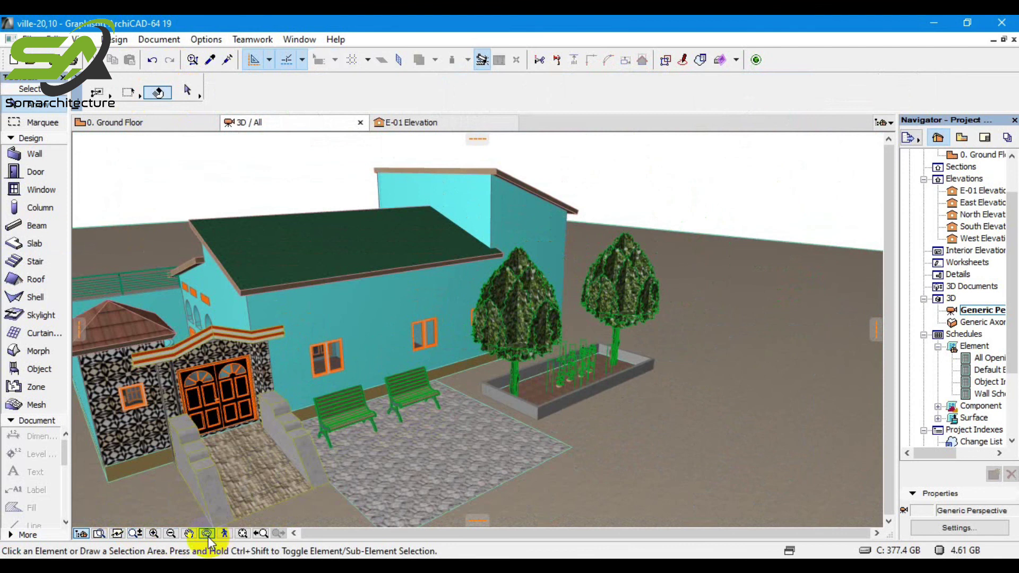
drag(195, 487, 122, 486)
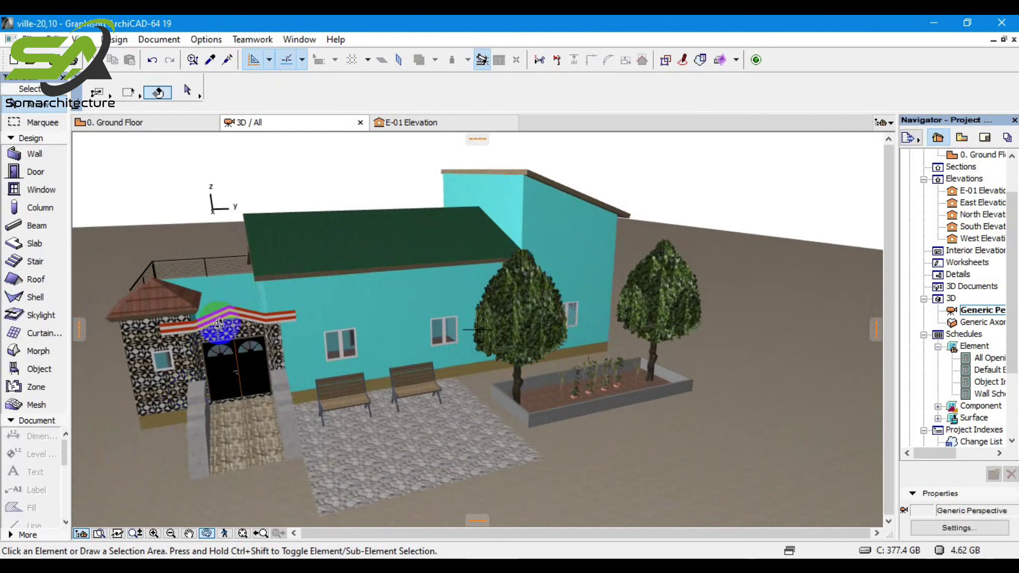
scroll(219, 324, up, 2)
drag(227, 357, 316, 341)
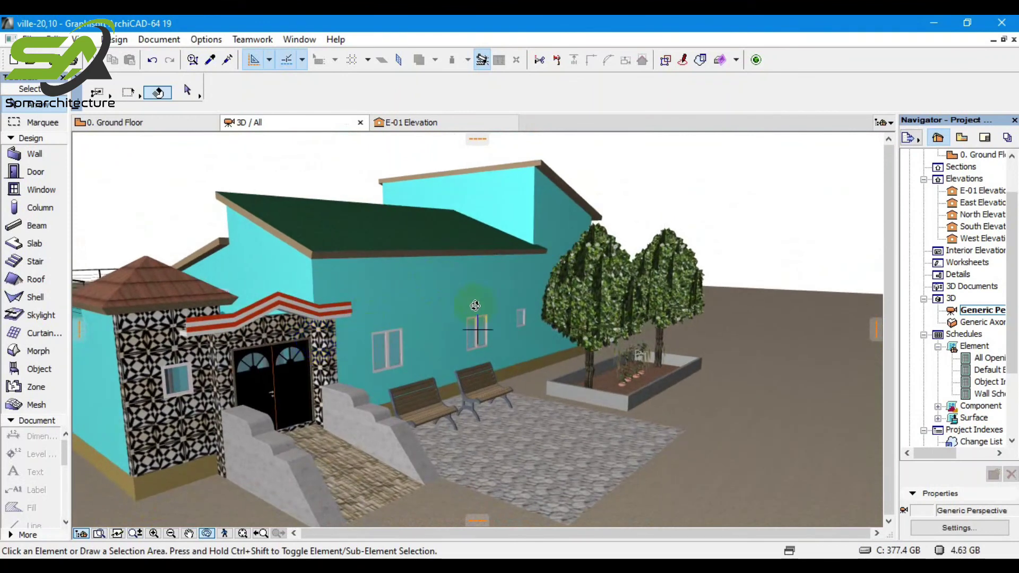